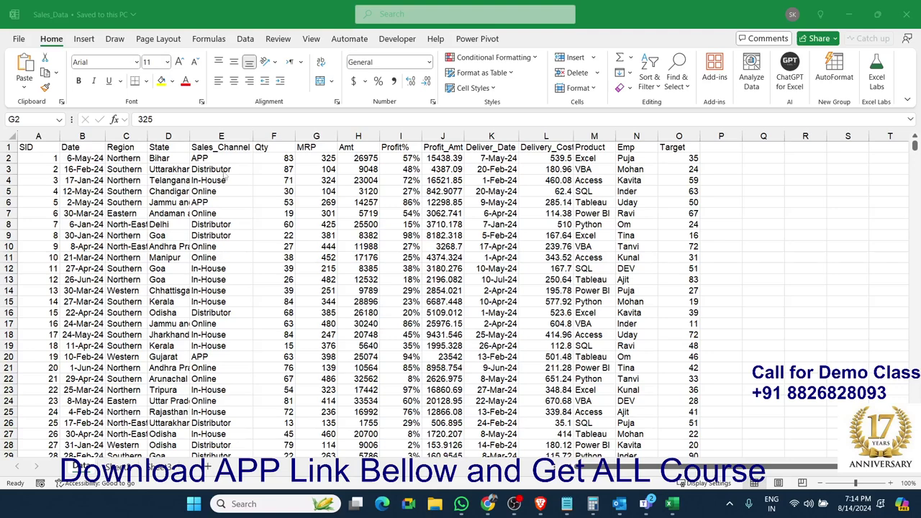
Insert a PivotTable from the sales data on a new worksheet.
click(23, 147)
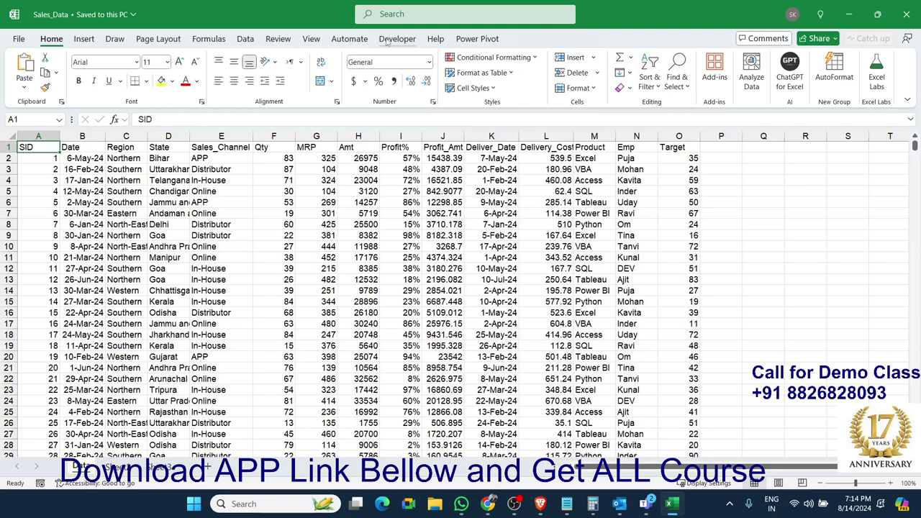
click(80, 41)
click(29, 67)
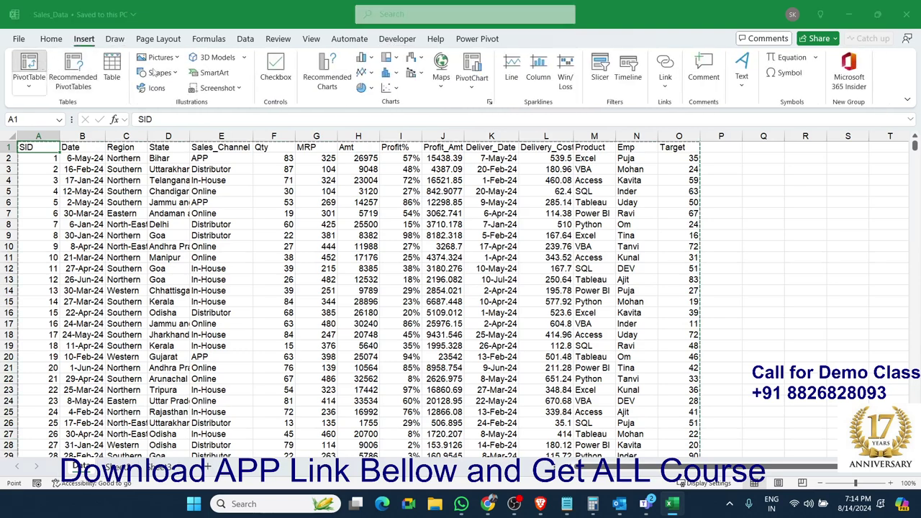
click(491, 403)
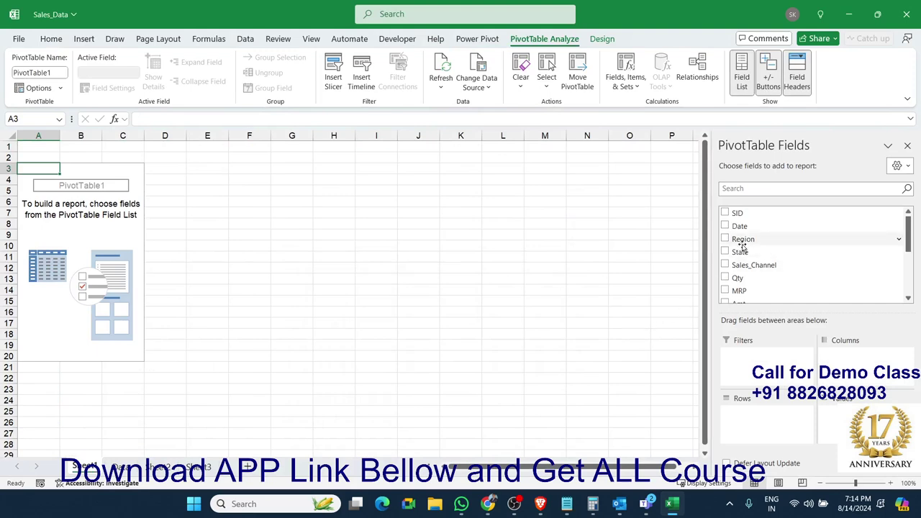
Put Sales_Channel in the pivot rows and add Sum of Qty as the value.
click(754, 268)
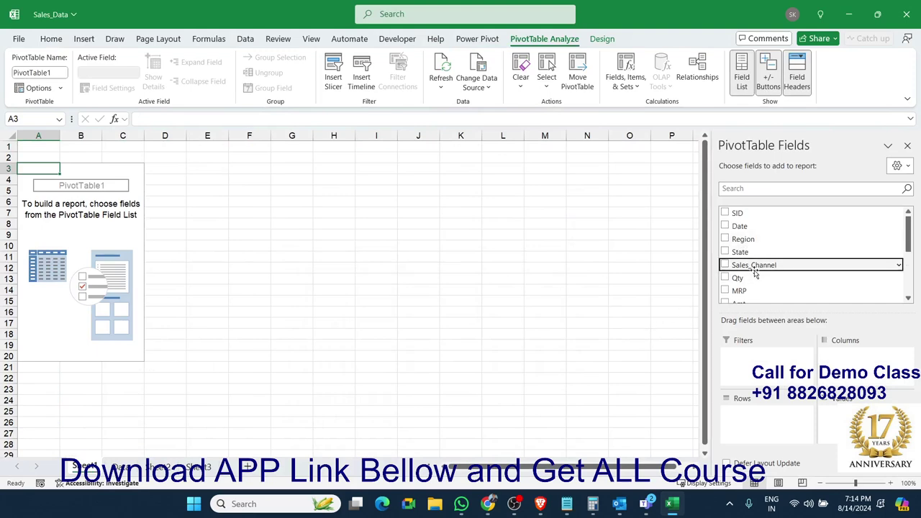
scroll(755, 273, down, 1)
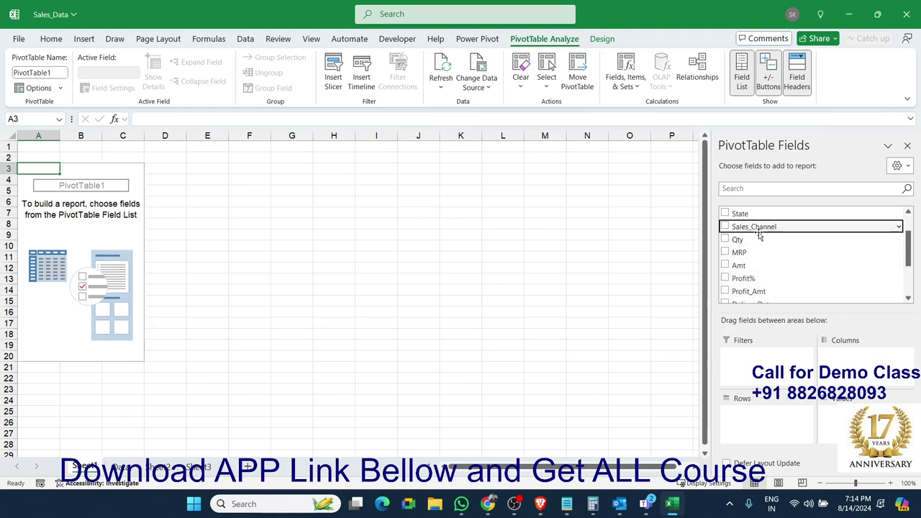
drag(759, 227, 765, 421)
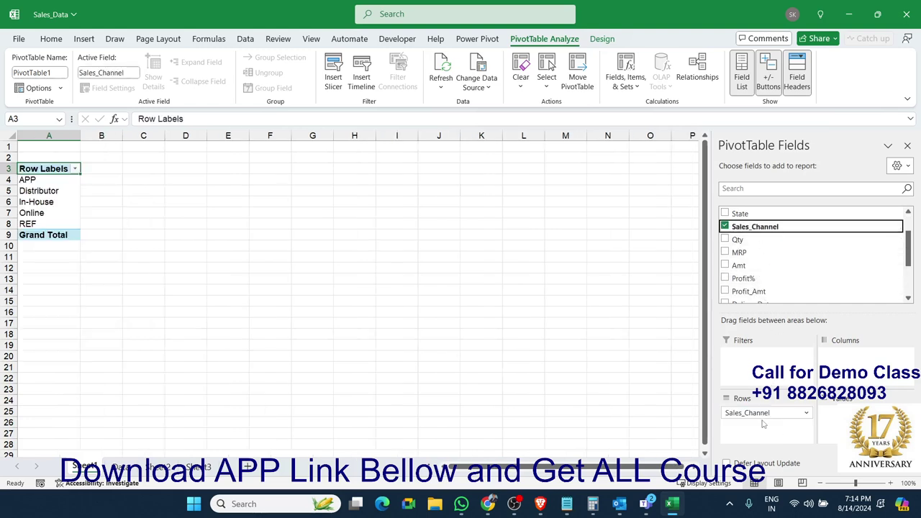
click(751, 255)
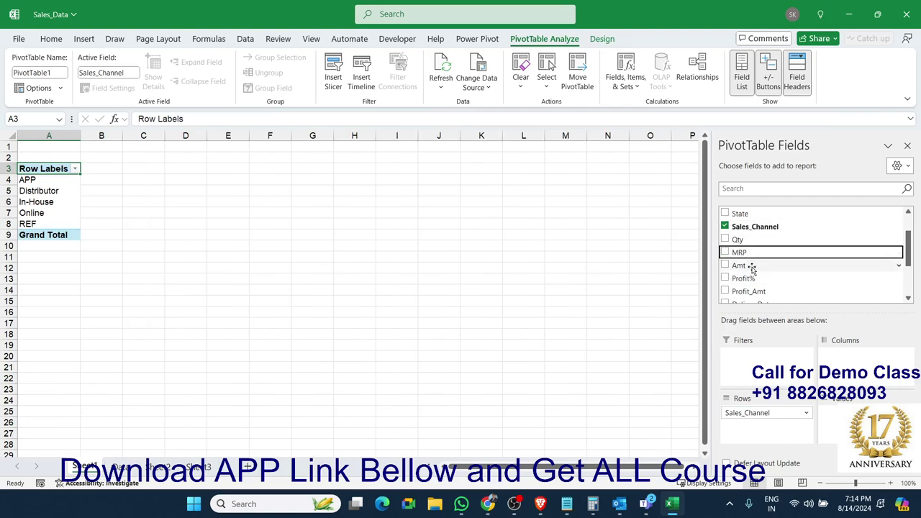
scroll(751, 273, up, 1)
scroll(752, 270, down, 1)
scroll(752, 270, down, 2)
scroll(752, 270, up, 1)
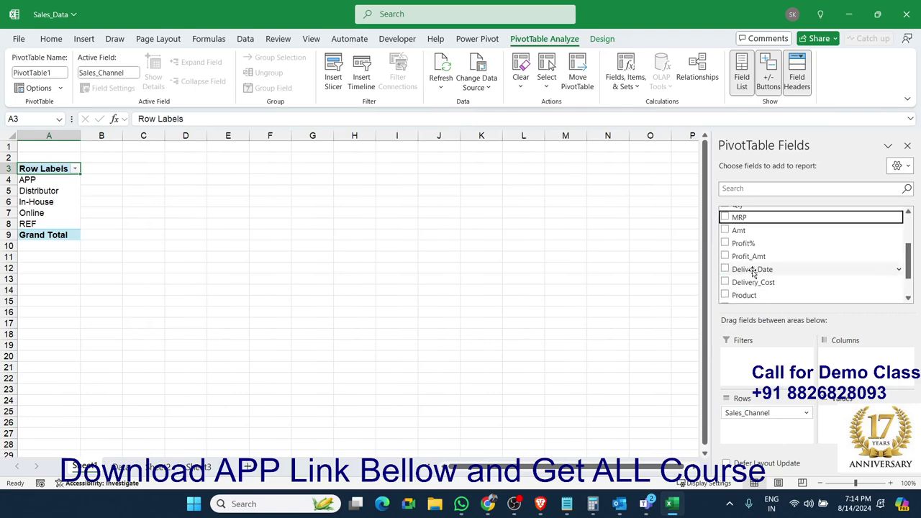
scroll(753, 274, up, 2)
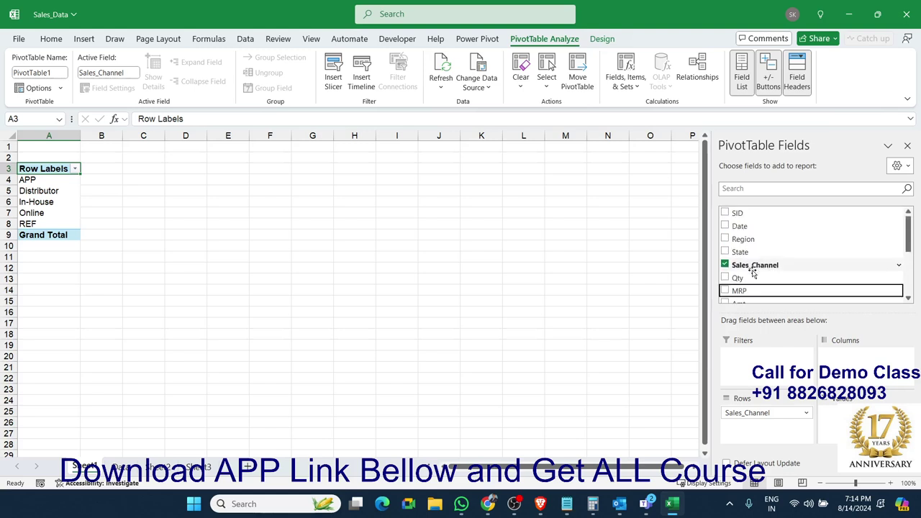
click(751, 279)
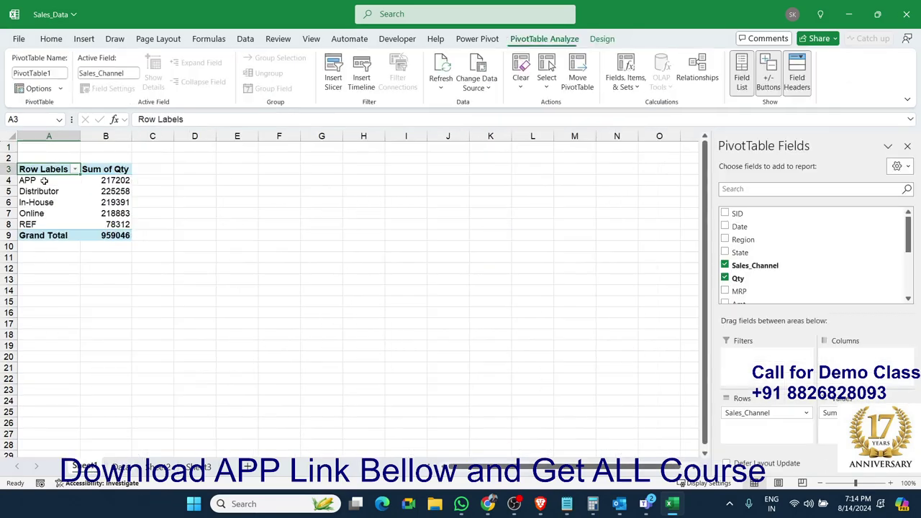
drag(40, 185, 36, 224)
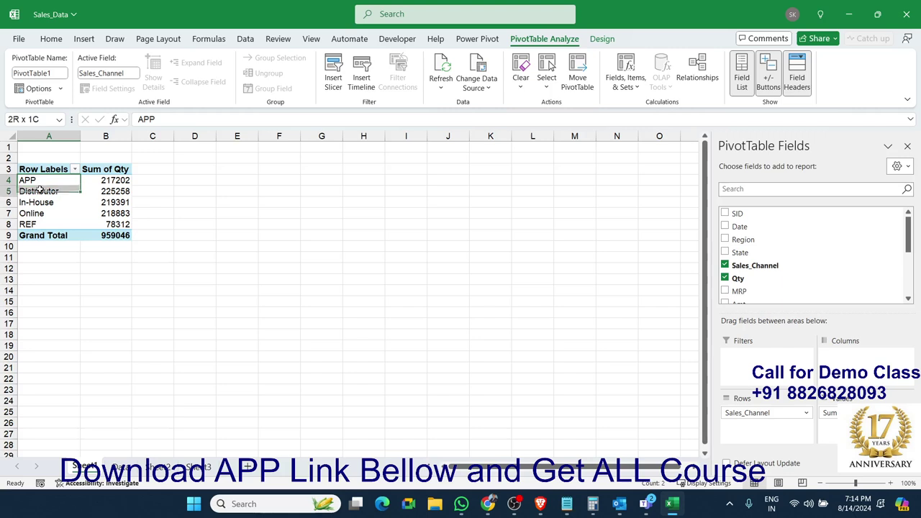
click(99, 184)
drag(100, 184, 101, 202)
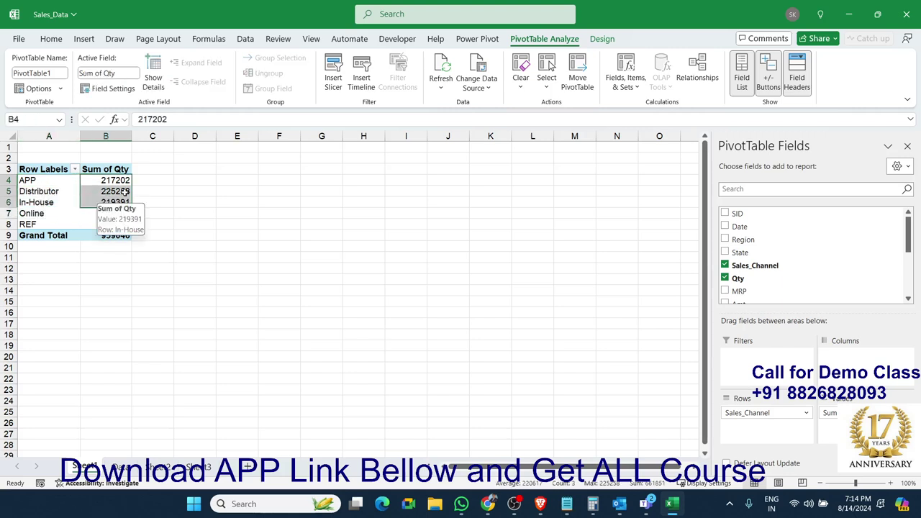
click(153, 182)
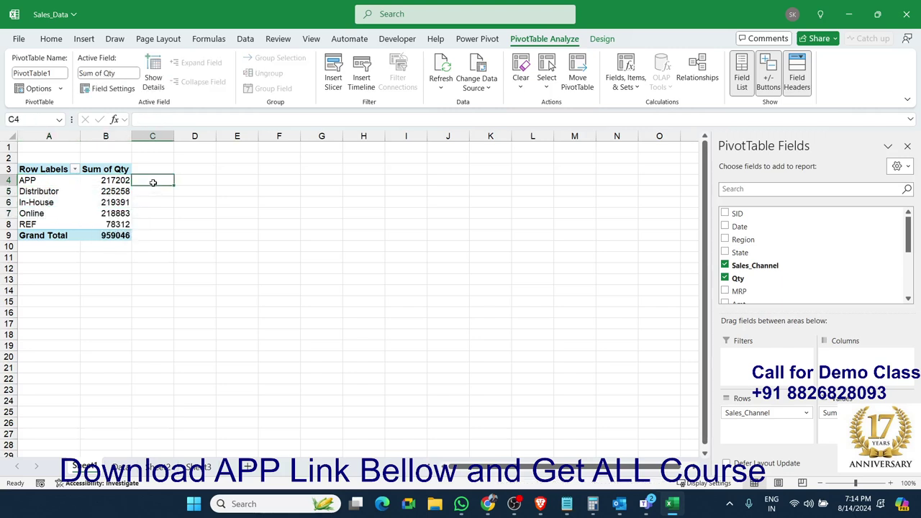
click(106, 184)
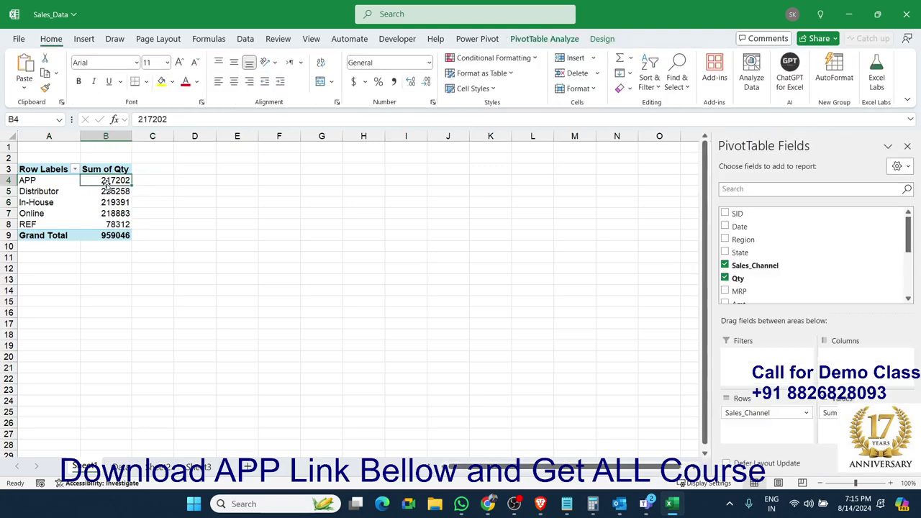
click(113, 203)
click(113, 224)
click(70, 181)
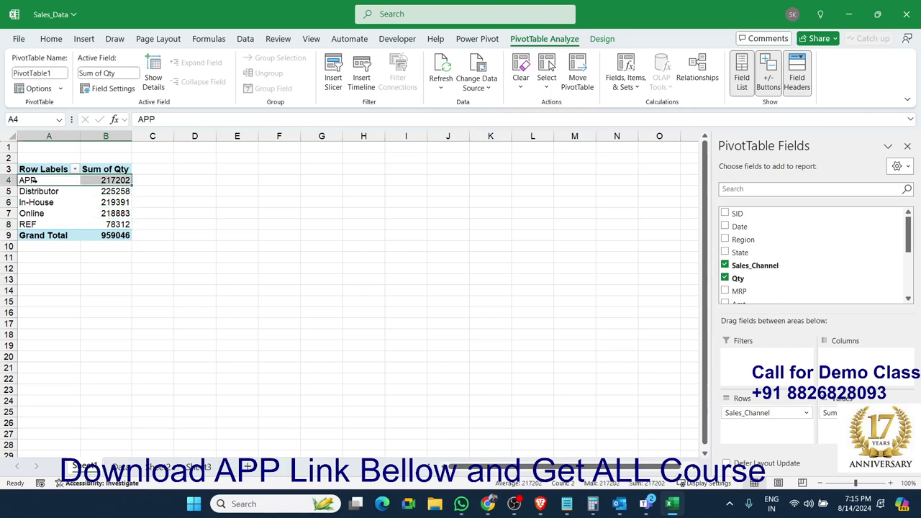
click(113, 239)
click(115, 183)
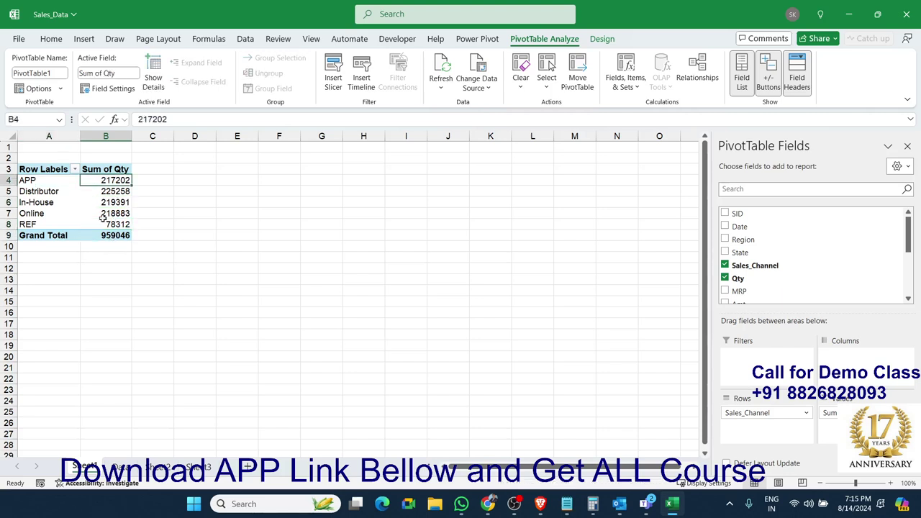
click(57, 191)
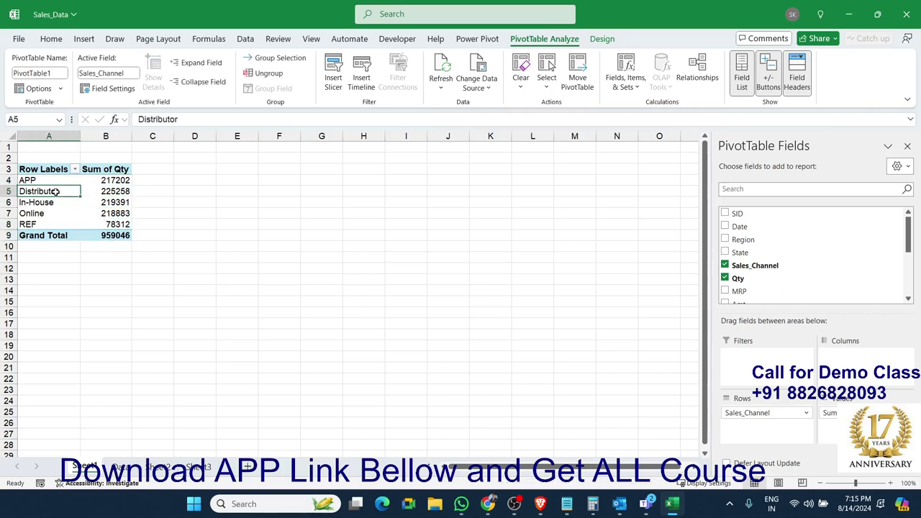
click(103, 194)
key(ctrl+Down)
click(57, 203)
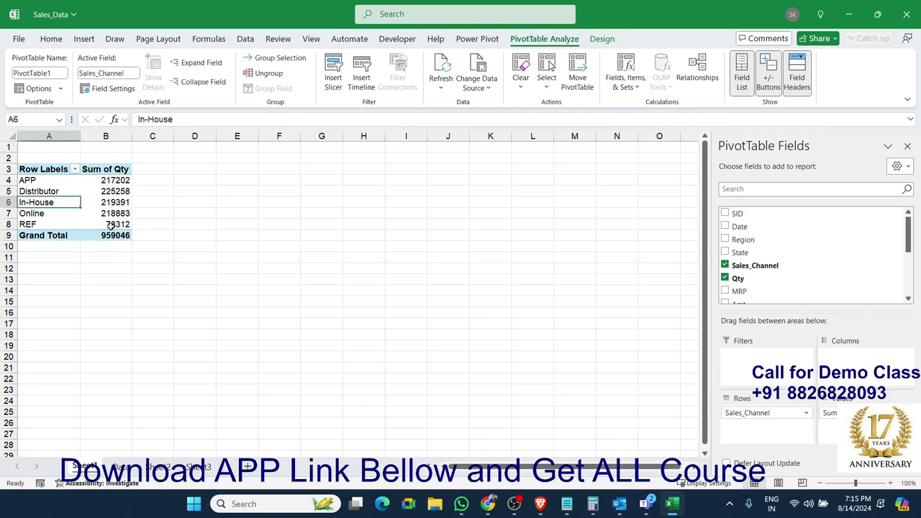
click(109, 234)
click(42, 216)
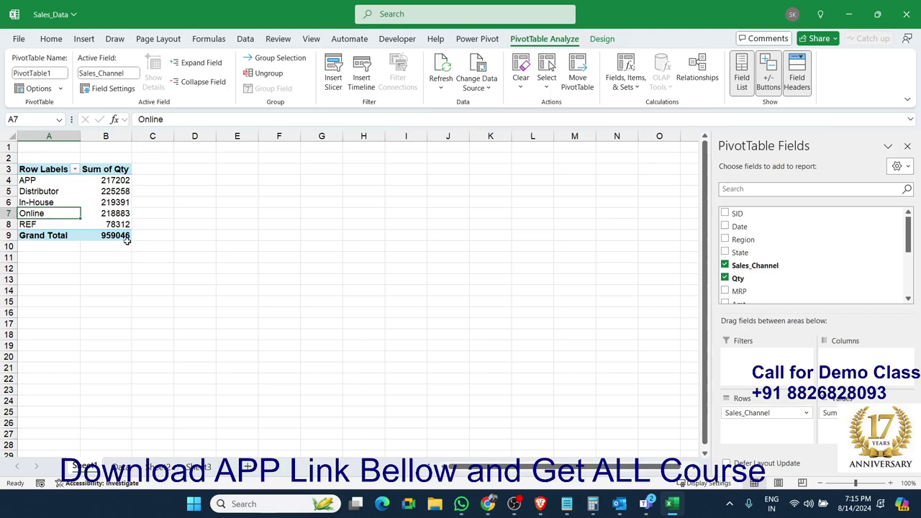
click(77, 226)
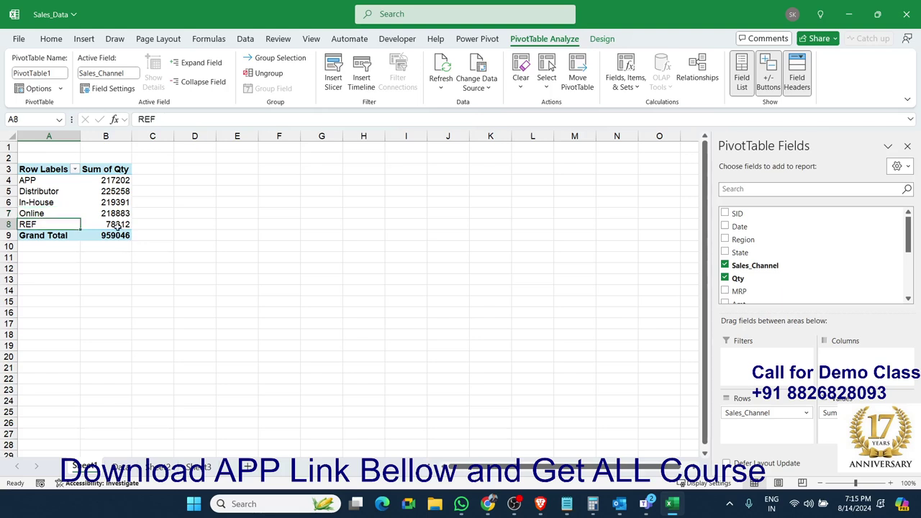
mouse_move(117, 224)
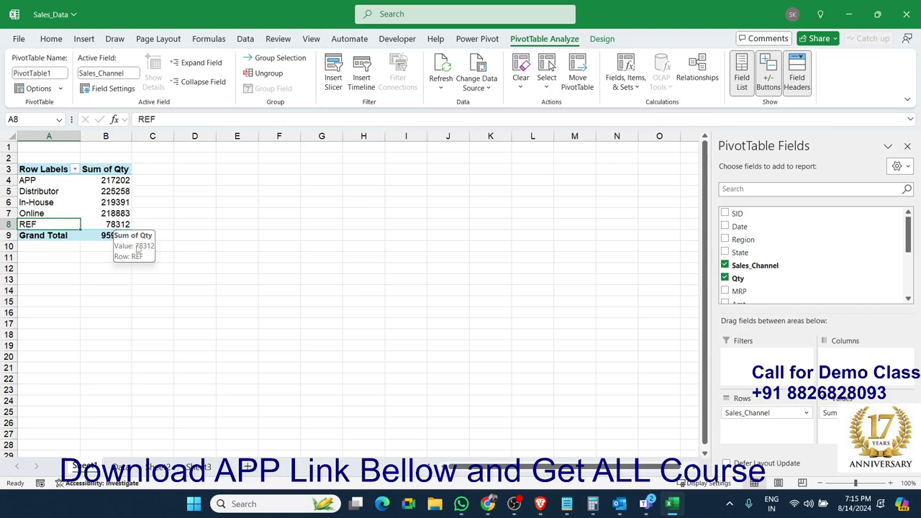
Enter =B4/B9 in C4 and format it as a percentage.
click(152, 181)
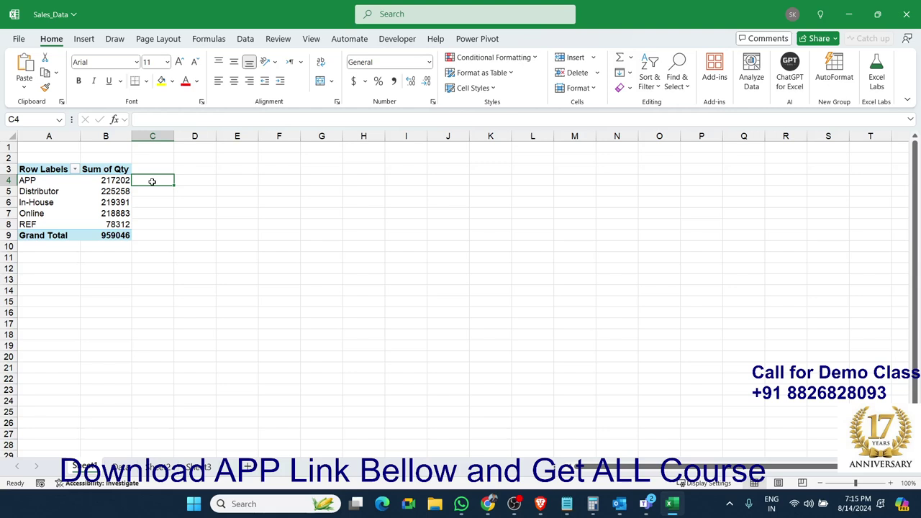
text(=)
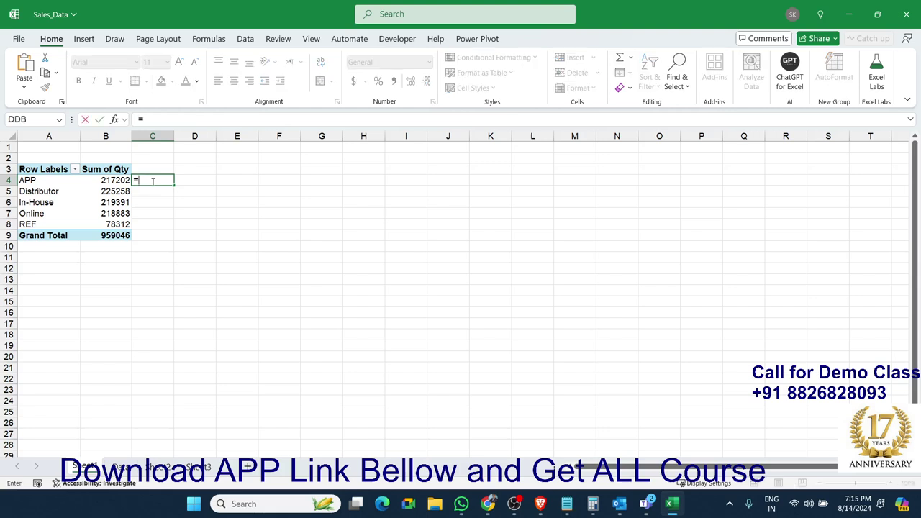
text(b4/)
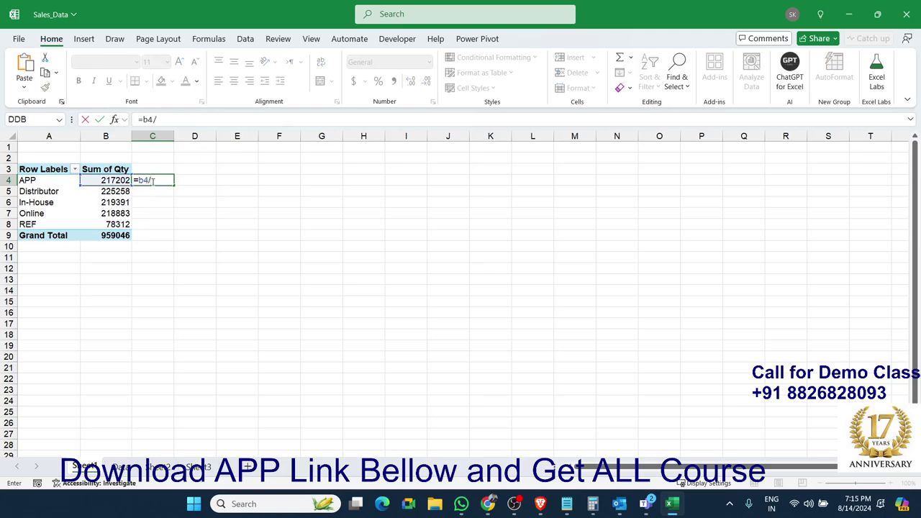
text(b9)
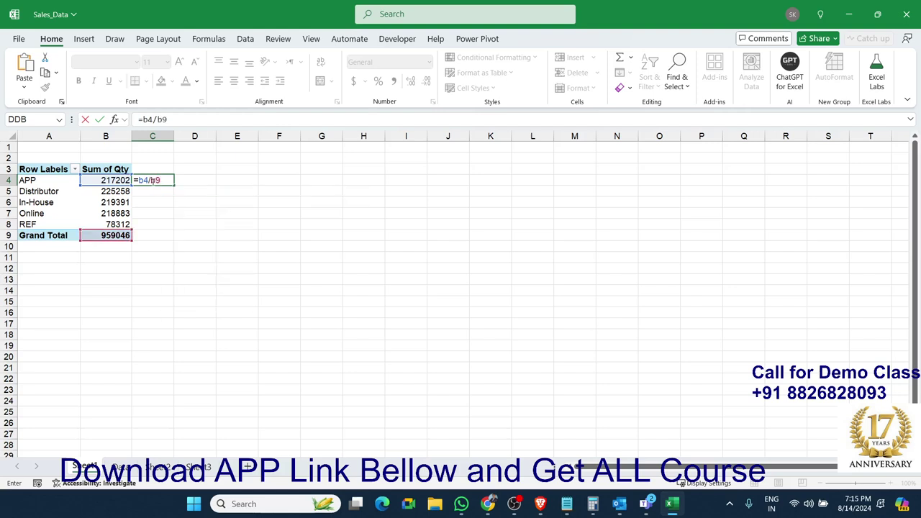
key(Return)
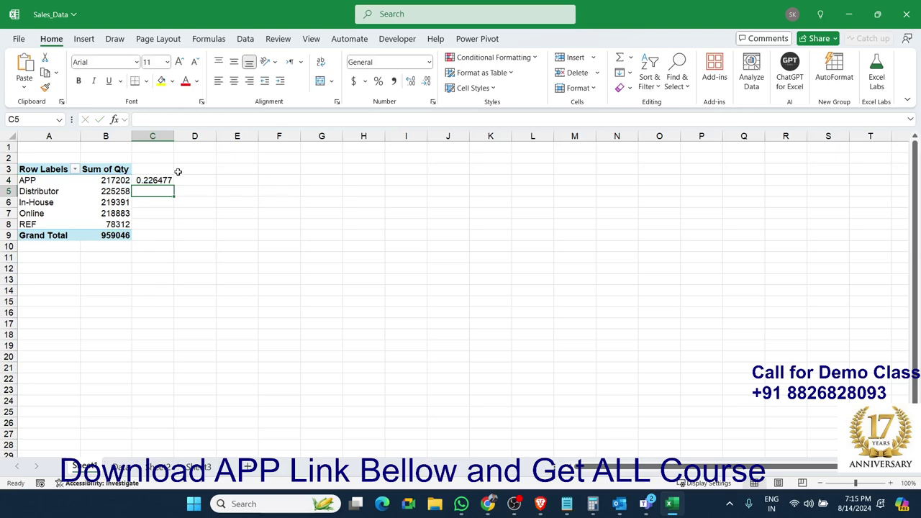
click(157, 172)
click(163, 180)
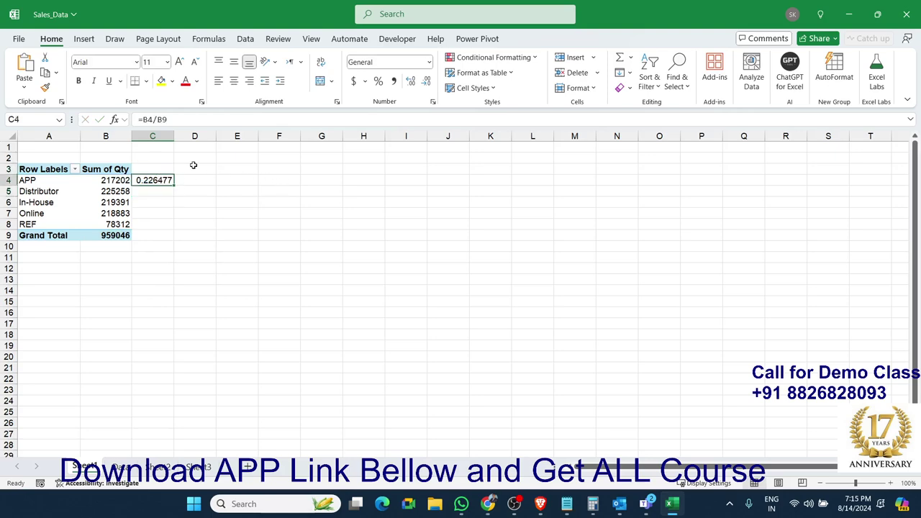
click(378, 80)
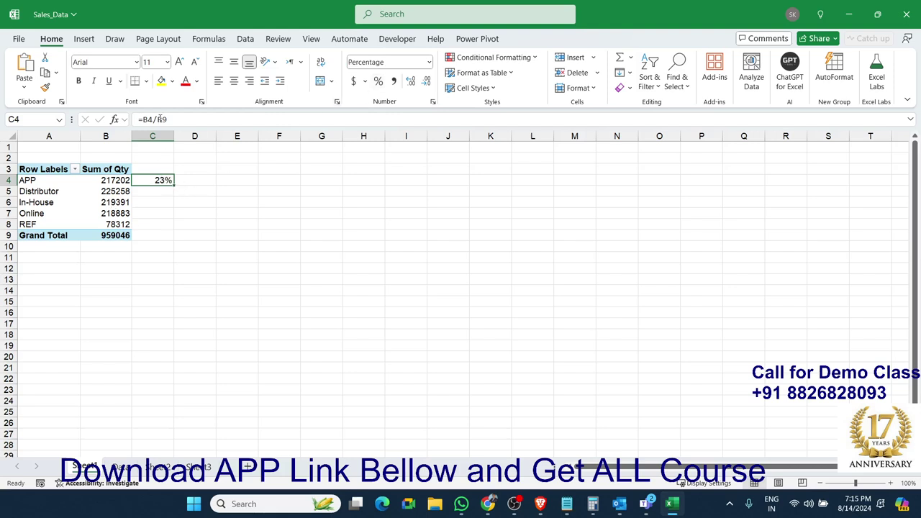
Make the grand total reference absolute ($B$9) and fill the share formula down to C8.
double_click(164, 179)
key(F4)
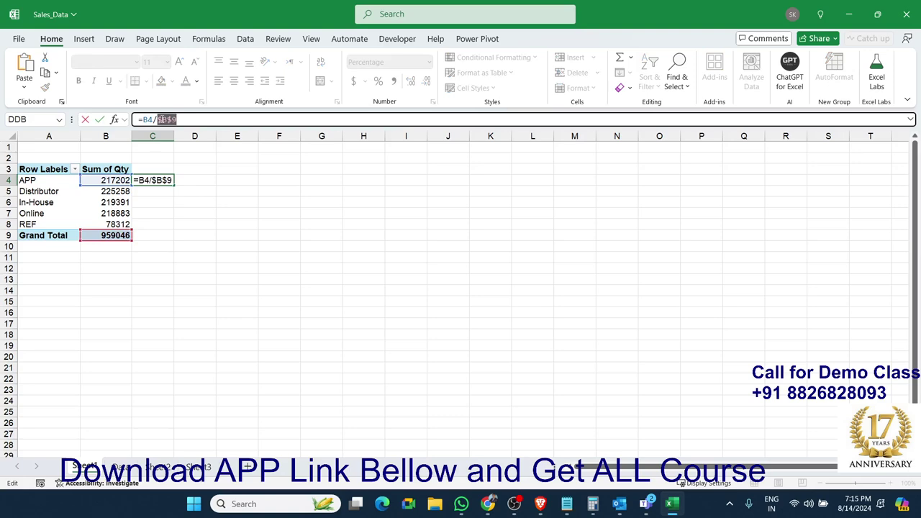
key(Return)
click(164, 180)
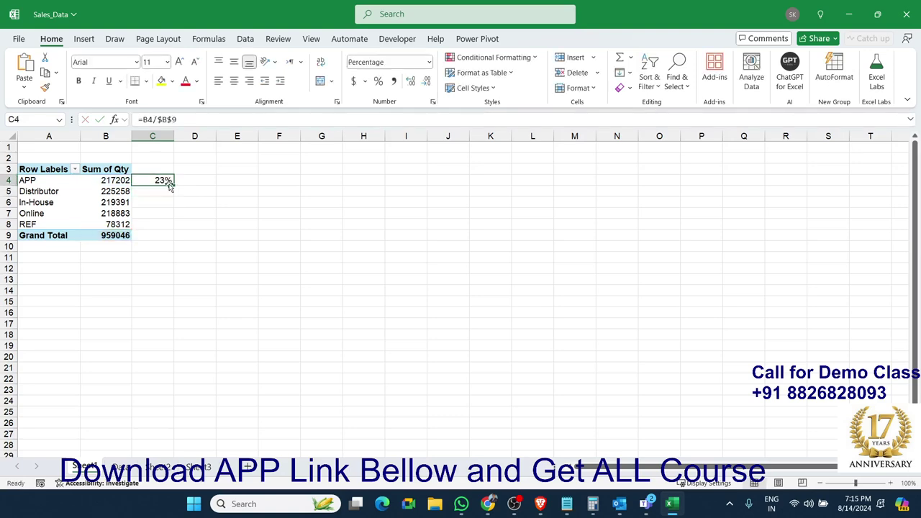
drag(172, 185, 171, 229)
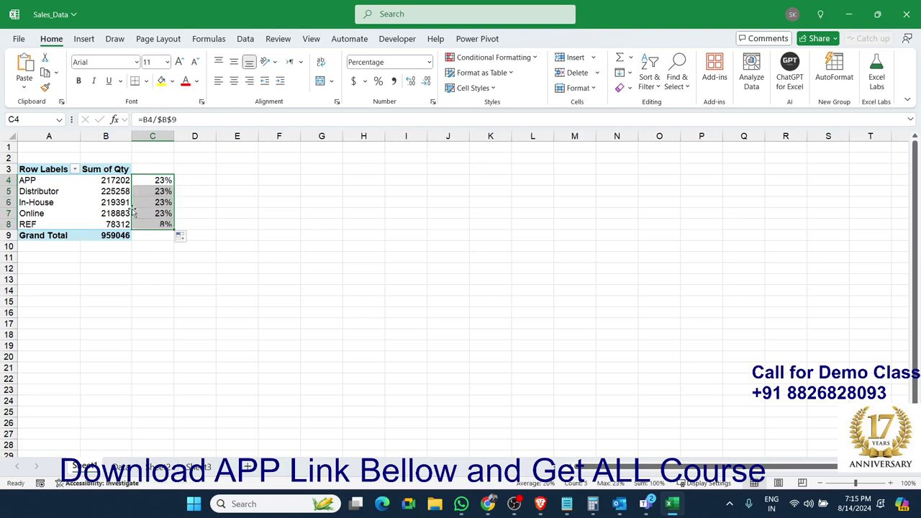
click(110, 202)
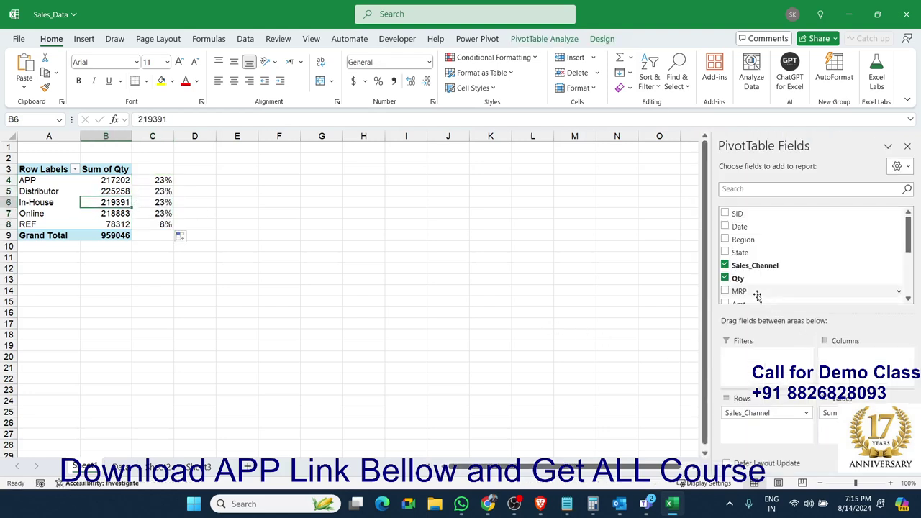
Add Sum of MRP to the pivot values, replacing the data, then remove it again.
drag(757, 295, 828, 413)
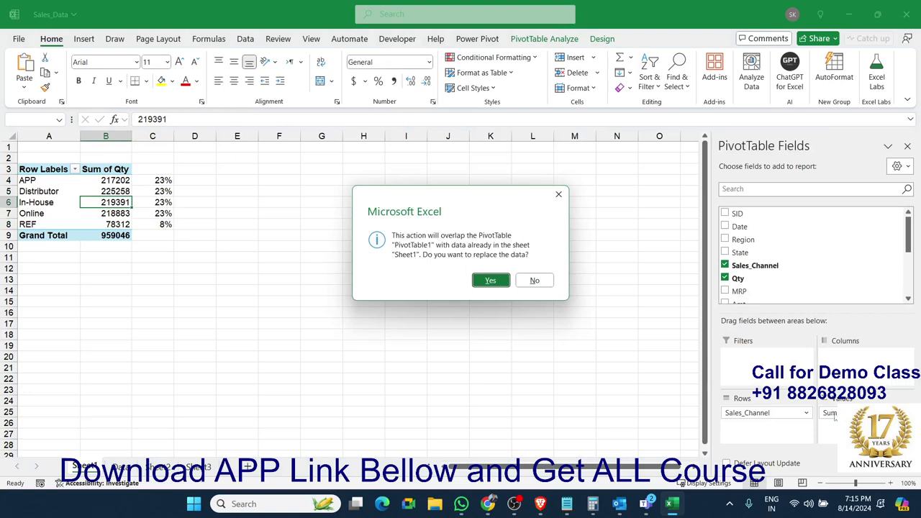
click(497, 282)
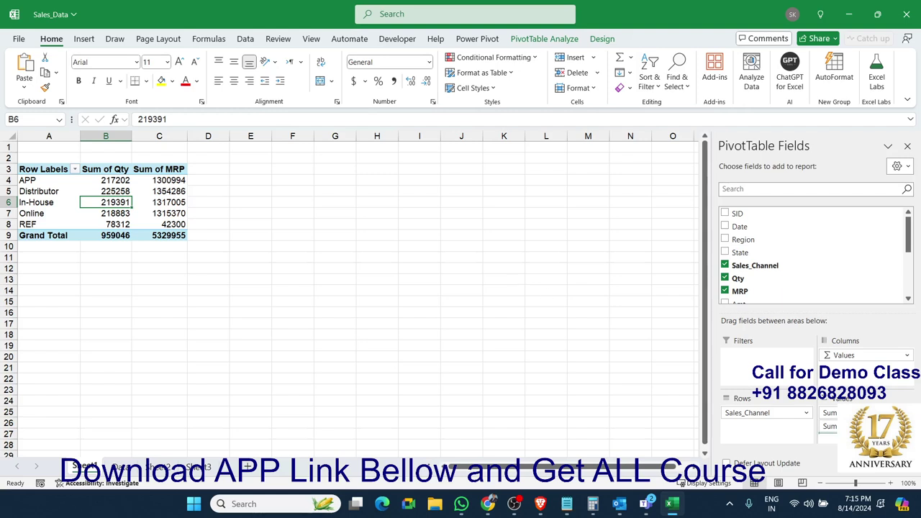
drag(829, 426, 702, 324)
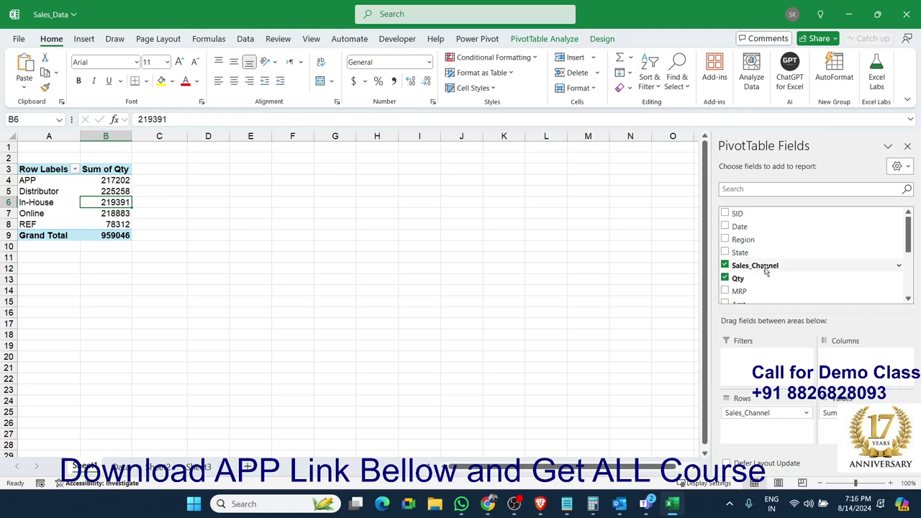
click(540, 504)
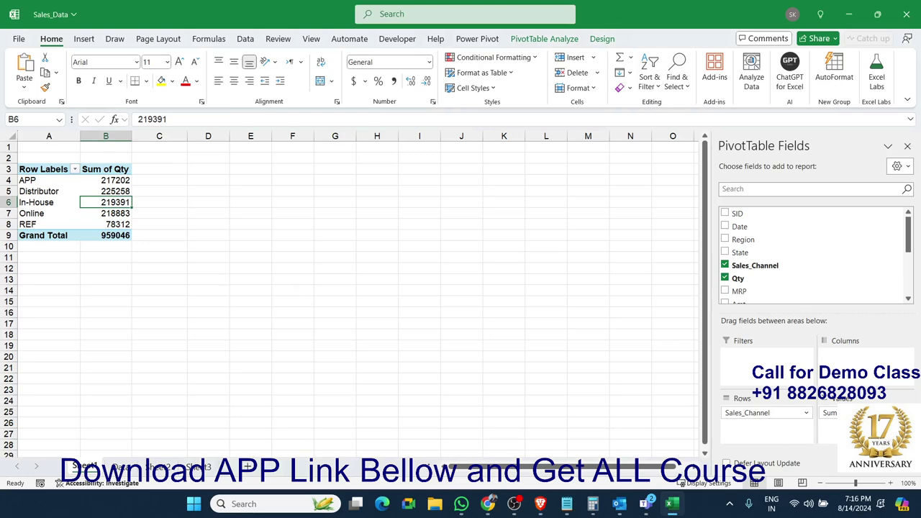
Add Qty to Values again as Sum of Qty2 and bring up its Value Field Settings.
mouse_move(755, 281)
mouse_down()
mouse_move(807, 315)
mouse_move(864, 425)
mouse_up()
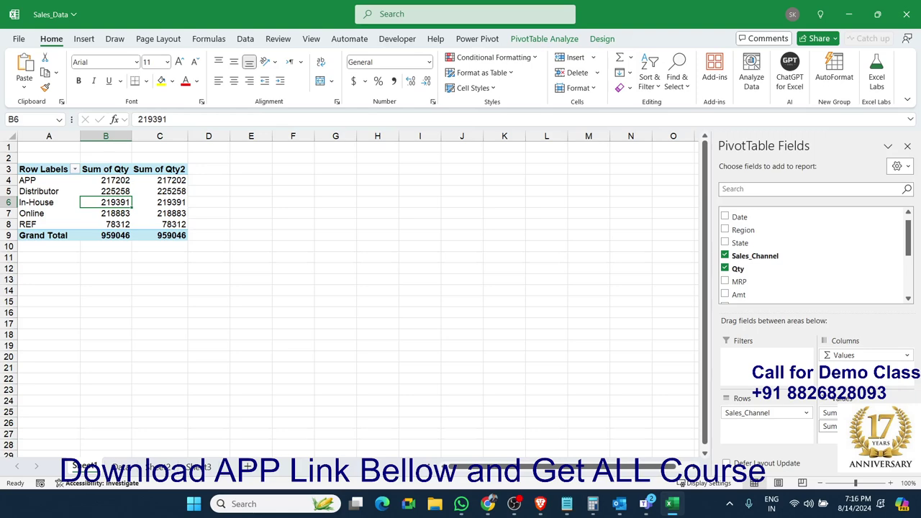
click(827, 413)
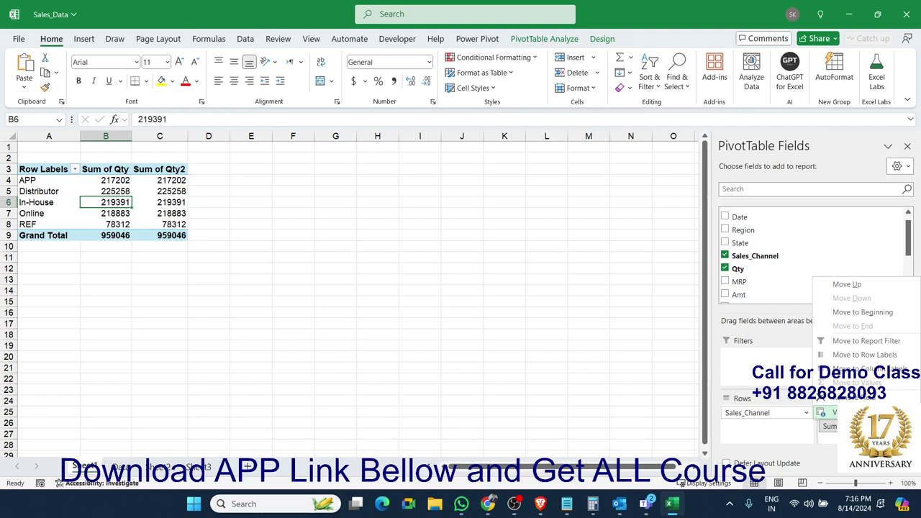
click(856, 412)
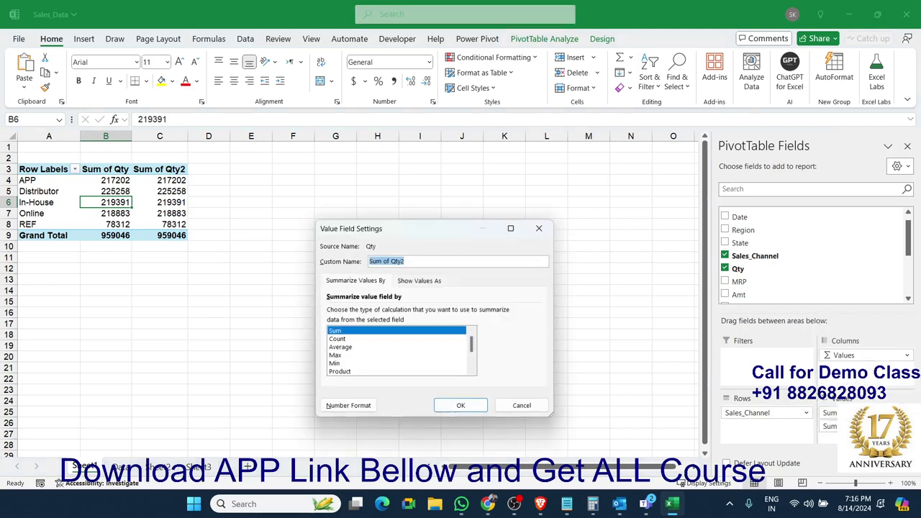
Show Sum of Qty2 as % of Column Total, then remove Sum of Qty2 from the pivot.
drag(448, 230, 412, 152)
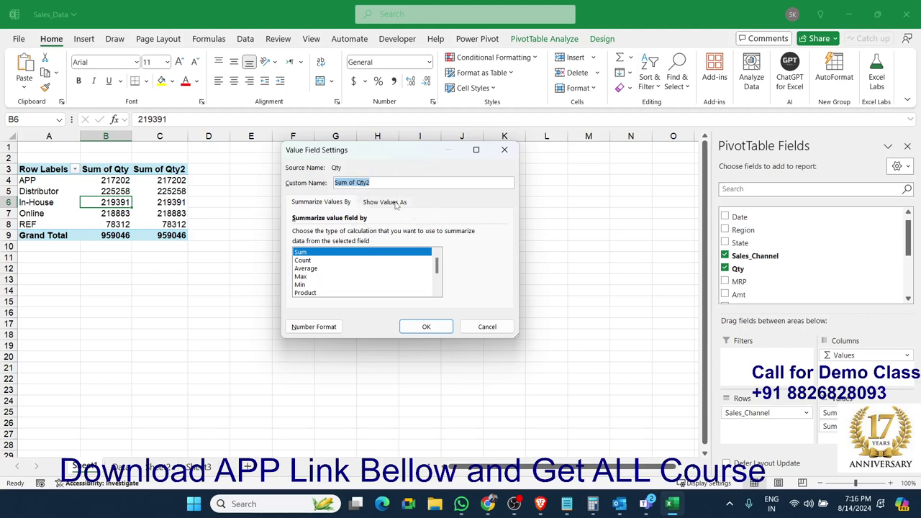
click(395, 206)
click(395, 204)
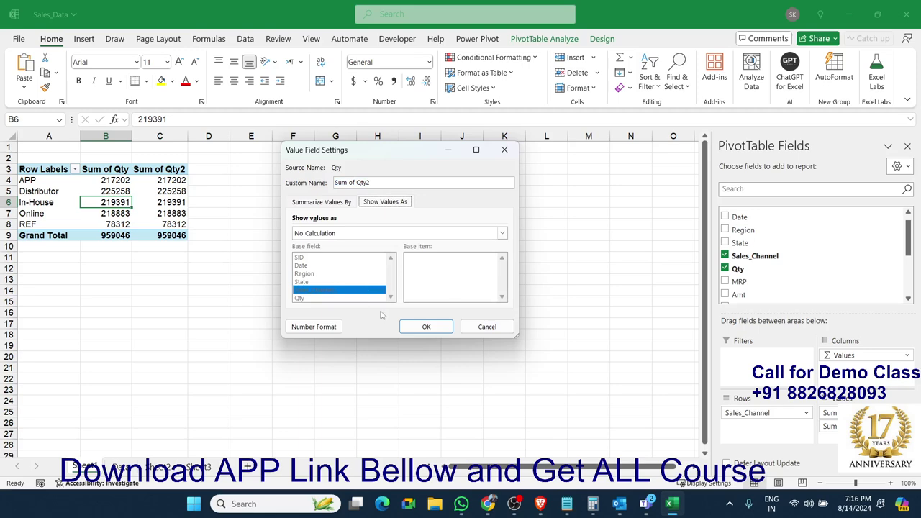
click(356, 233)
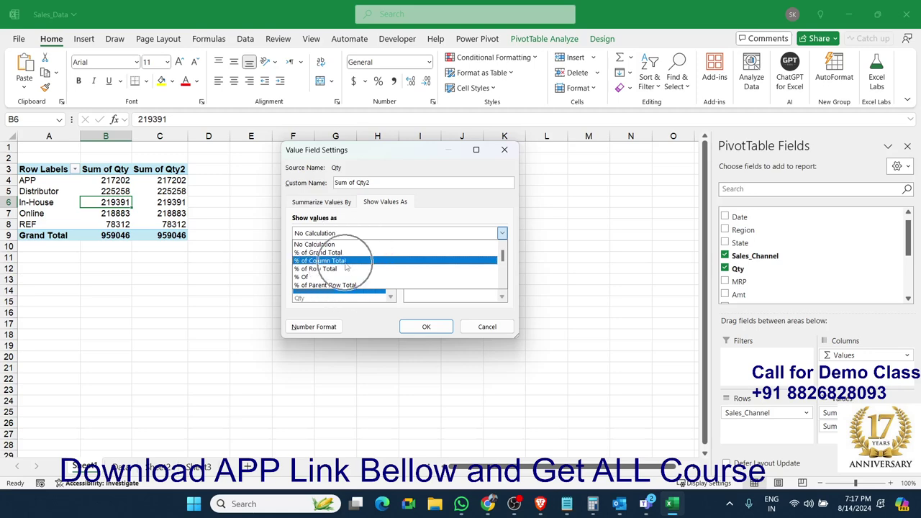
click(345, 265)
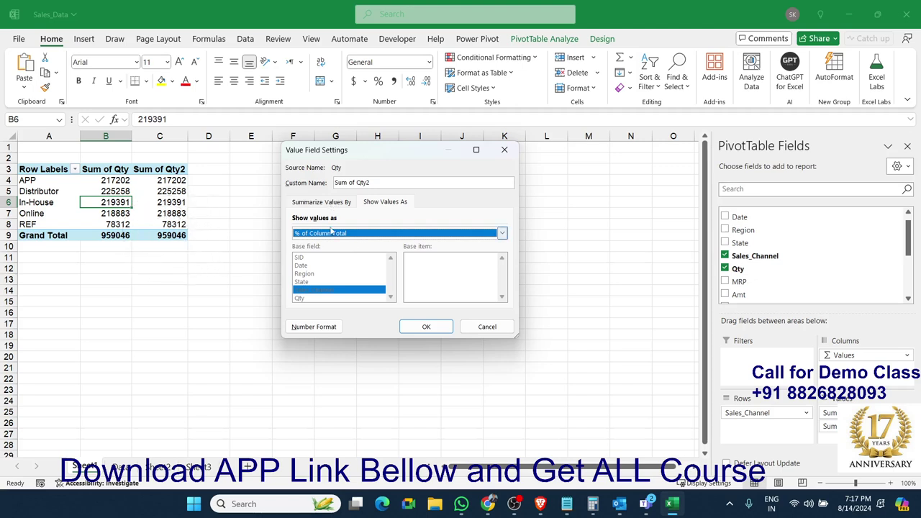
click(426, 328)
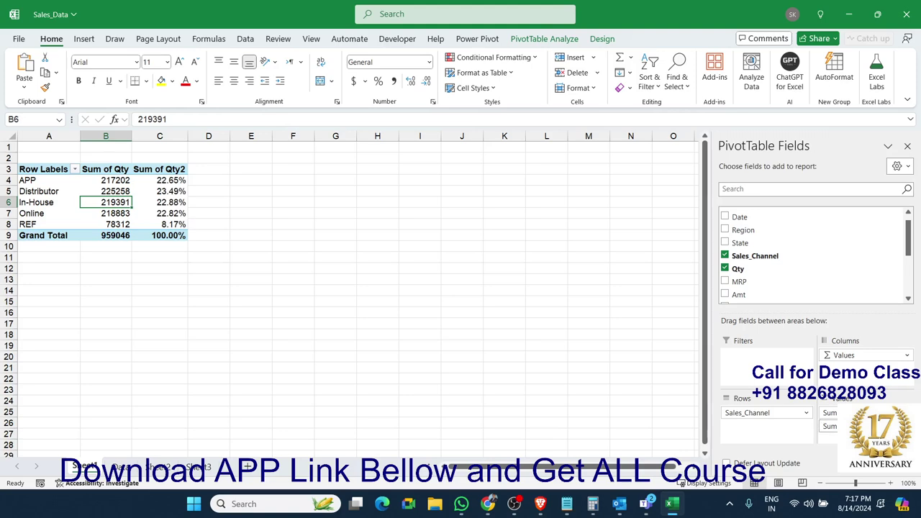
drag(829, 426, 798, 289)
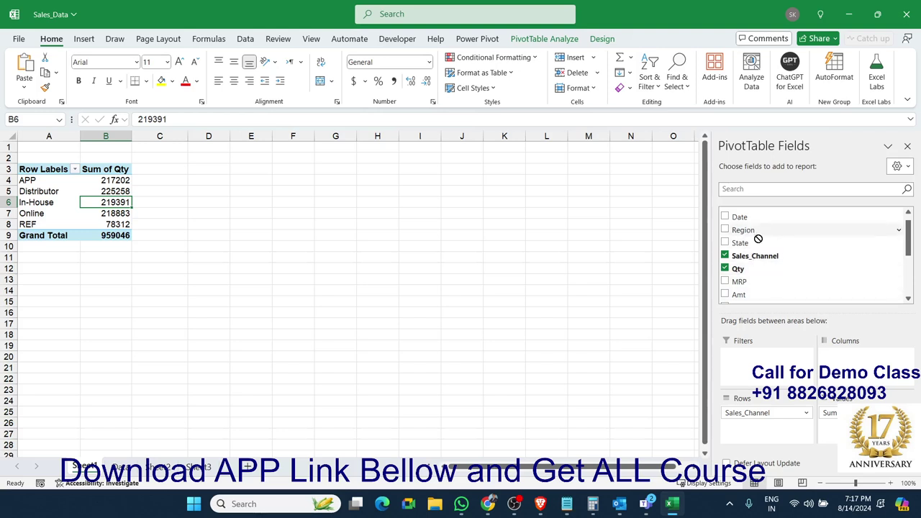
Split Qty by Region columns, check the grand totals (959046), and bring up Sum of Qty settings.
drag(748, 229, 850, 371)
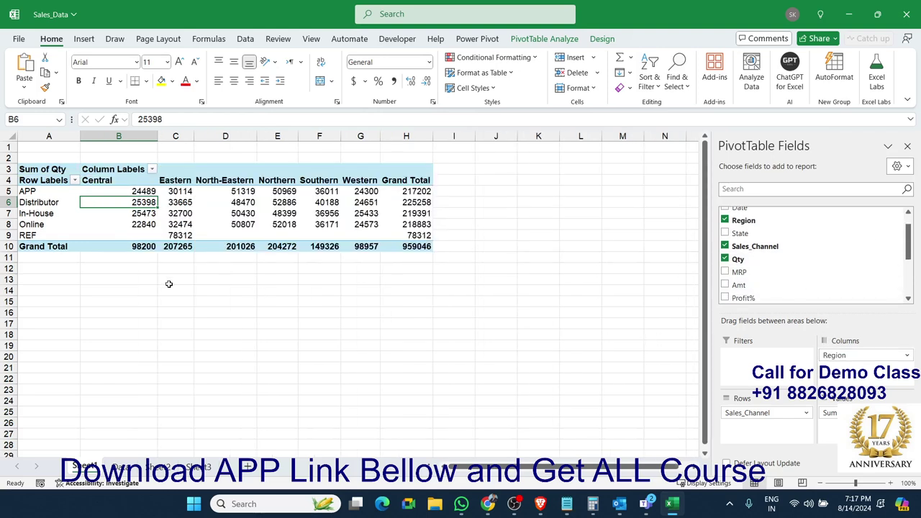
drag(140, 246, 342, 247)
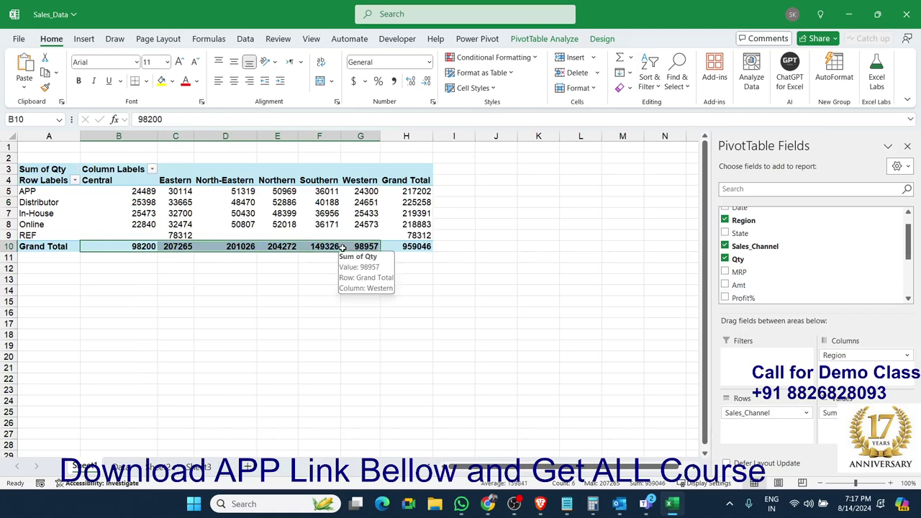
click(208, 265)
drag(140, 246, 356, 247)
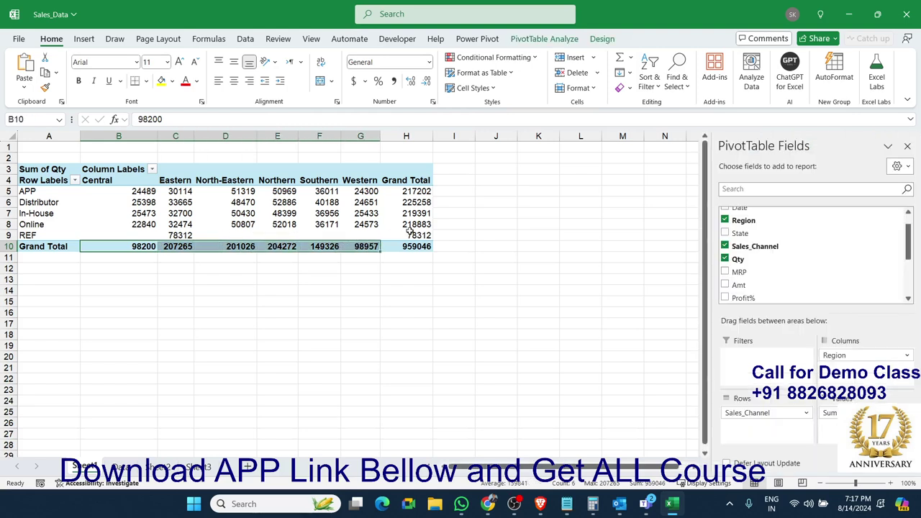
drag(411, 236, 414, 191)
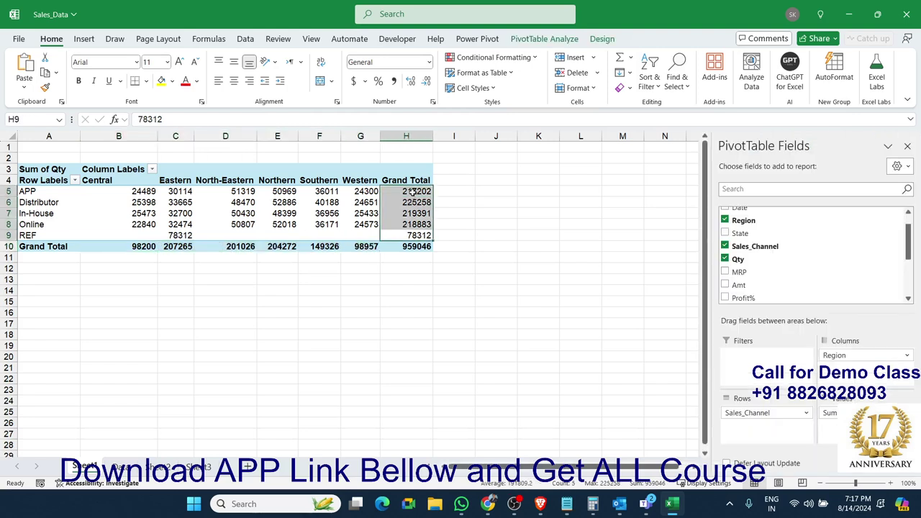
click(410, 246)
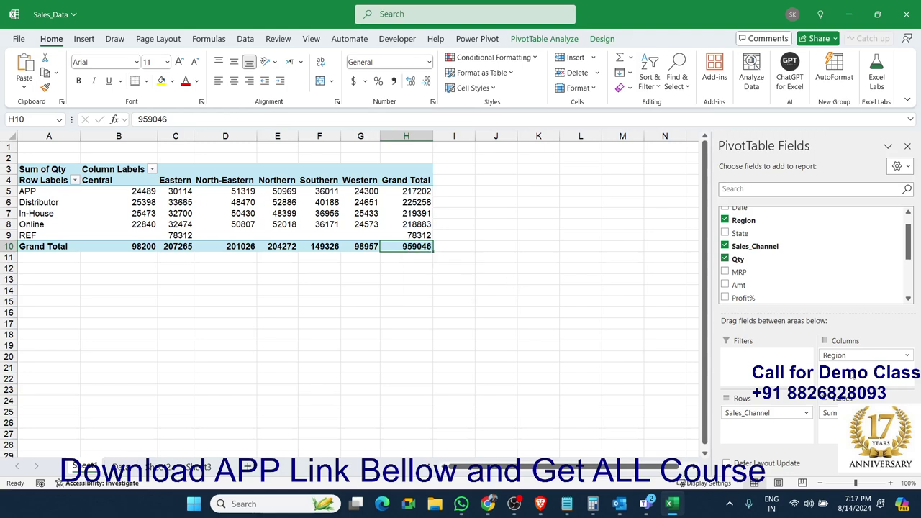
click(829, 412)
click(849, 383)
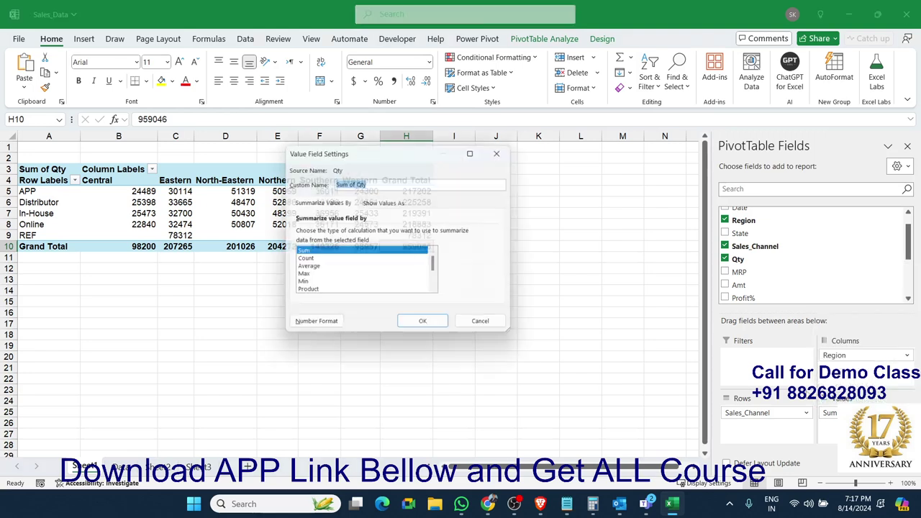
Show Sum of Qty as % of Column Total so each region totals 100.00%.
click(392, 203)
drag(387, 157, 559, 116)
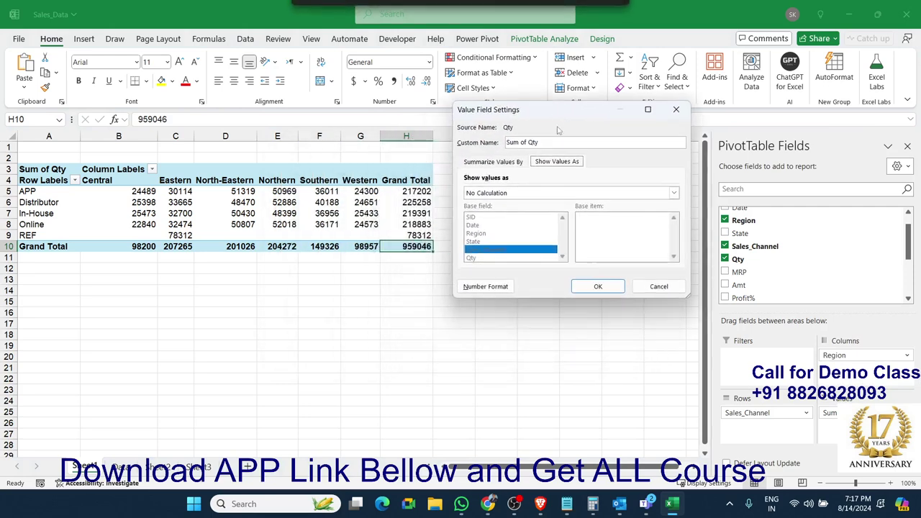
click(508, 193)
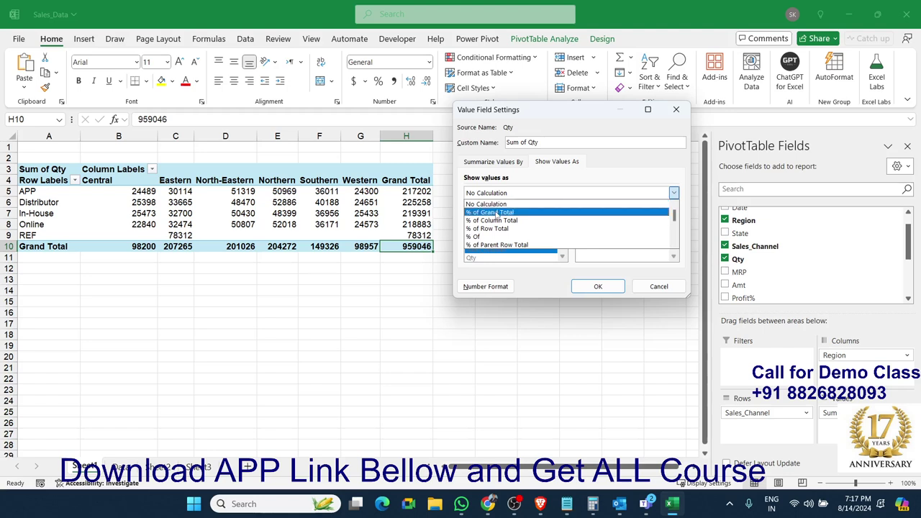
click(497, 212)
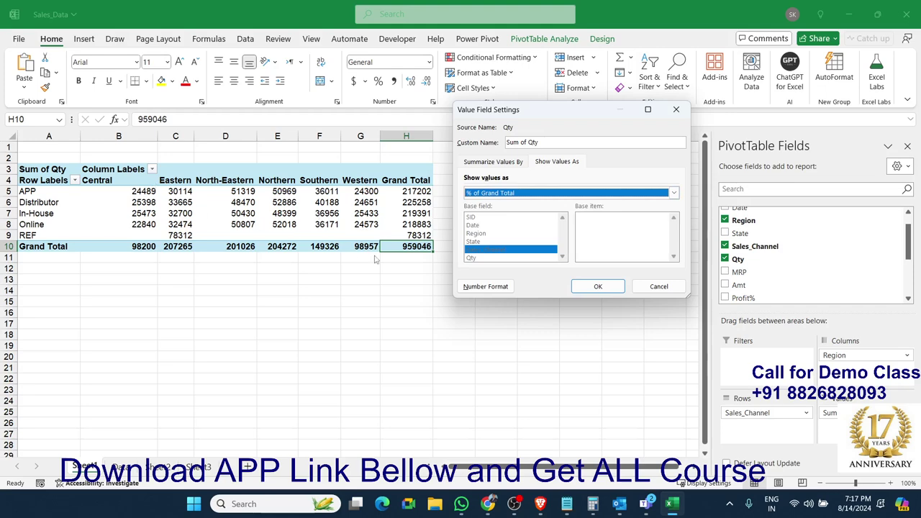
click(408, 254)
click(536, 196)
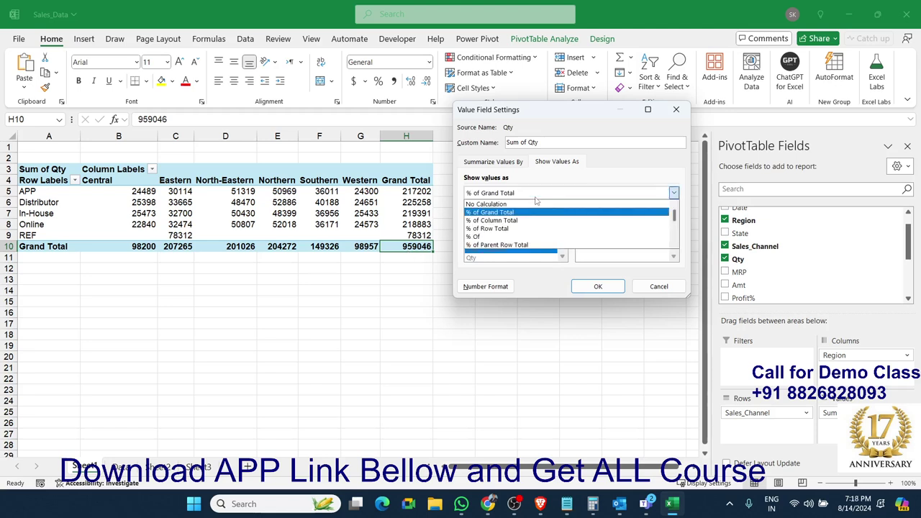
click(524, 220)
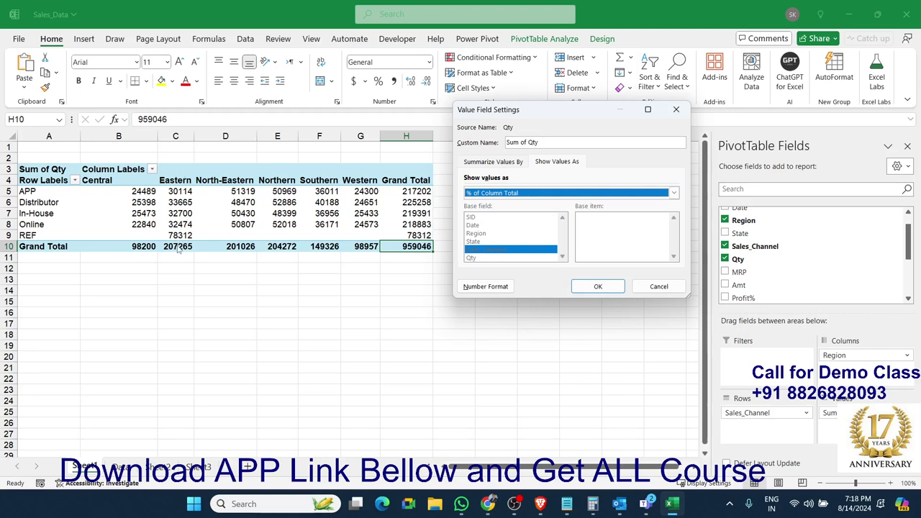
click(601, 287)
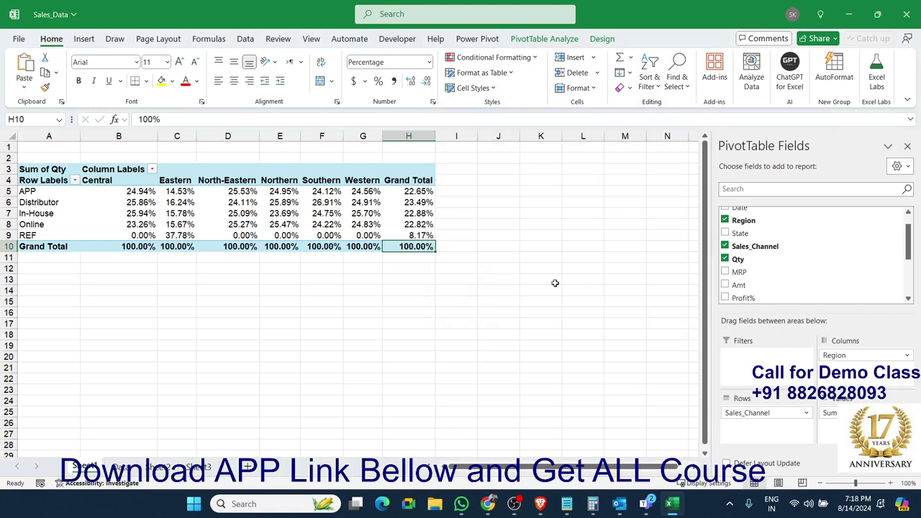
Change Sum of Qty to % of Row Total so each channel totals 100.00%.
click(829, 412)
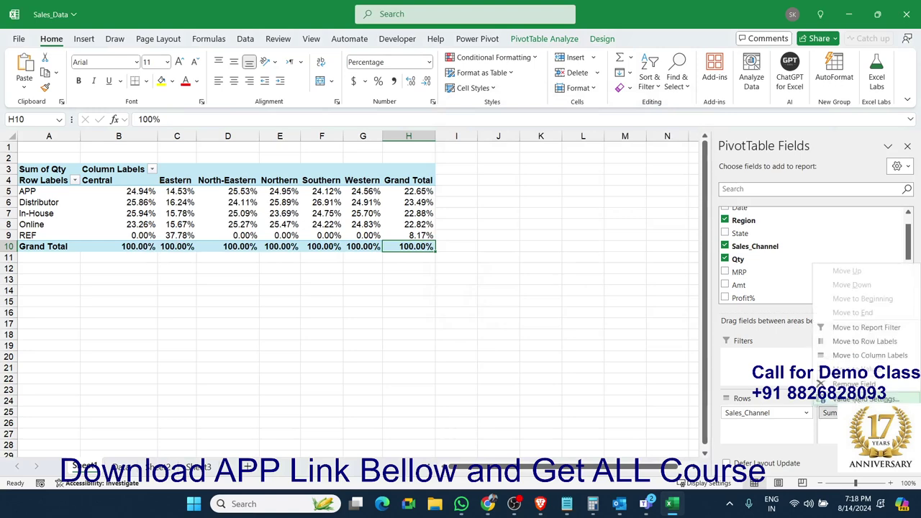
click(864, 399)
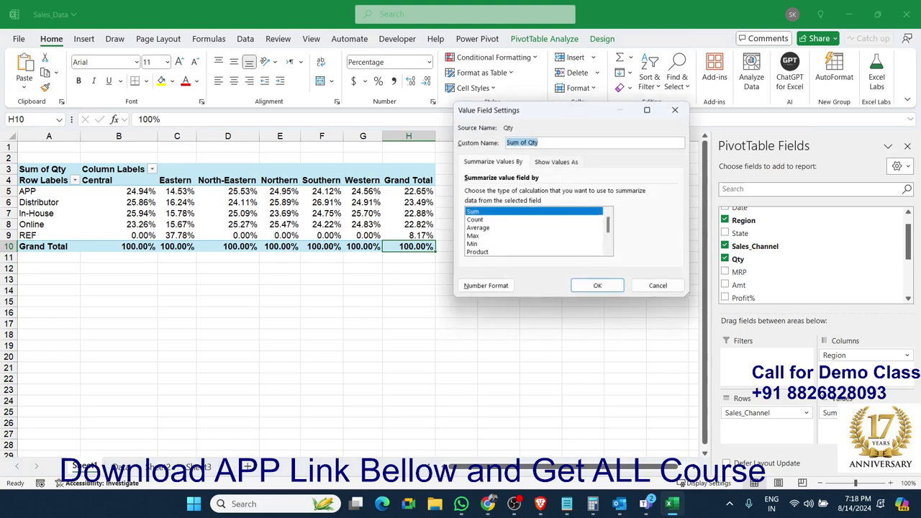
click(551, 163)
click(523, 196)
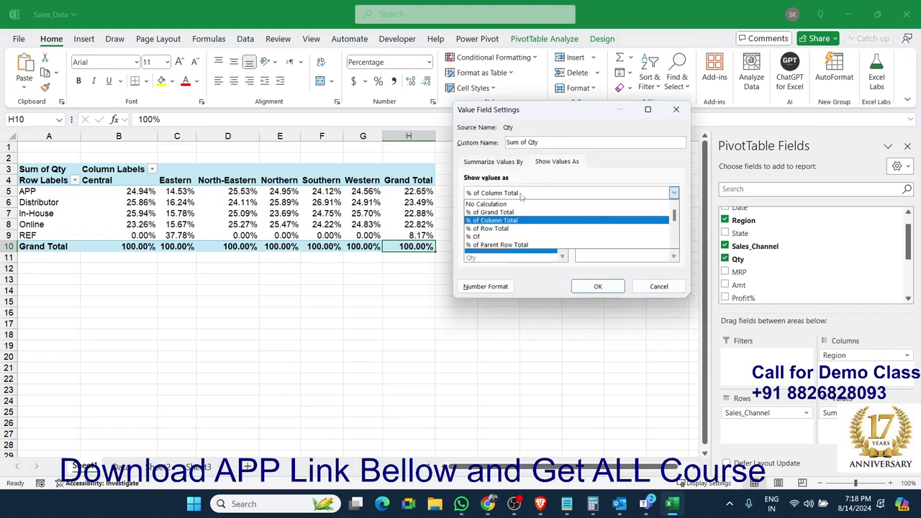
click(499, 230)
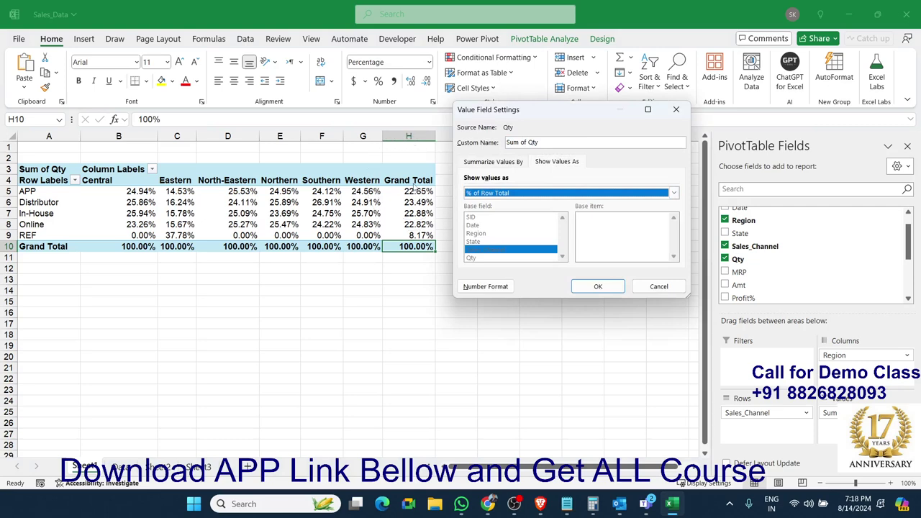
click(598, 286)
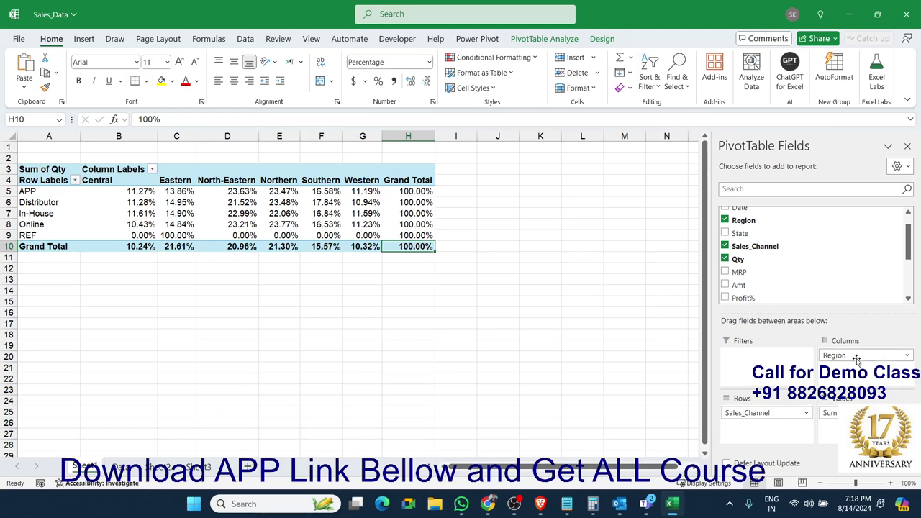
Check the extent of the raw sales data on the Data sheet, then return to the pivot.
click(121, 467)
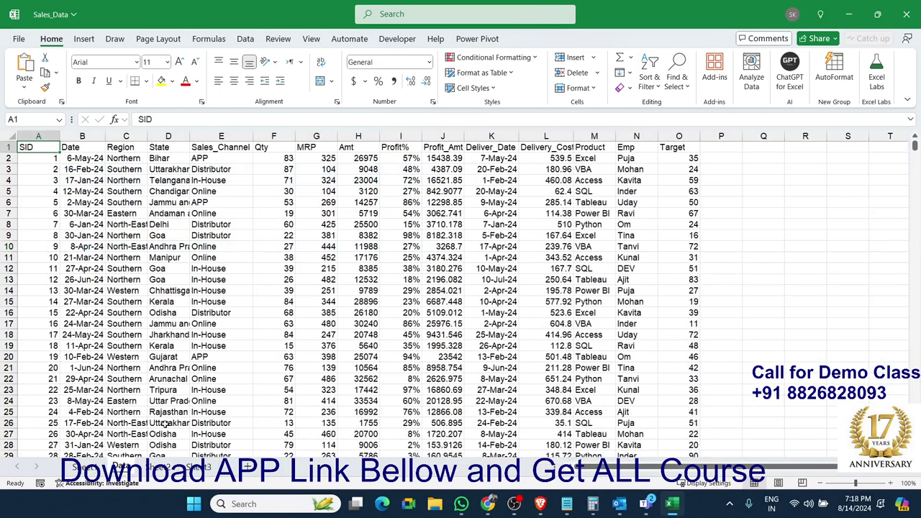
click(165, 410)
key(ctrl+Down)
key(ctrl+Up)
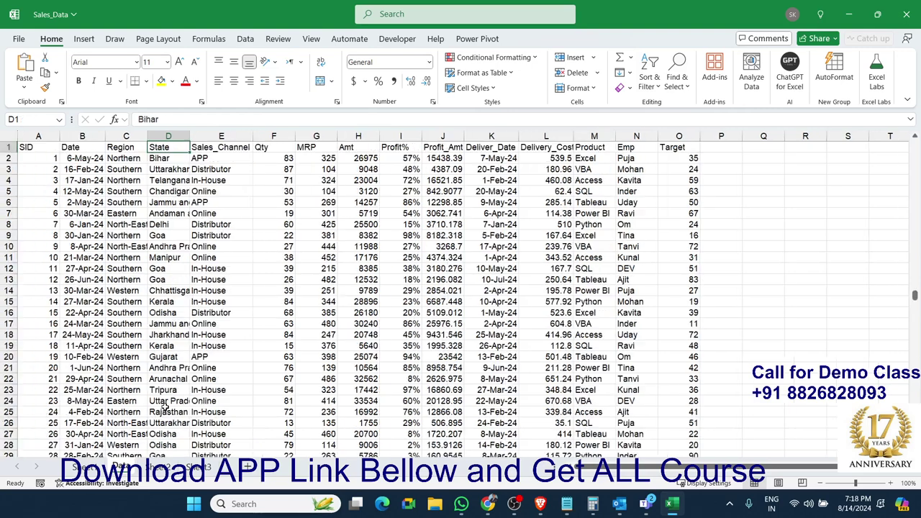
click(84, 467)
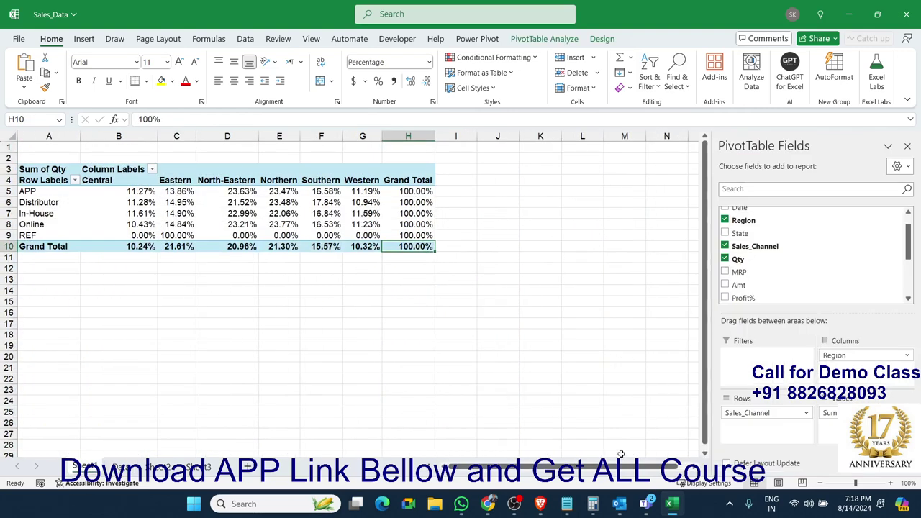
Take Qty out of the pivot values and restore it with undo.
click(763, 259)
key(ctrl+z)
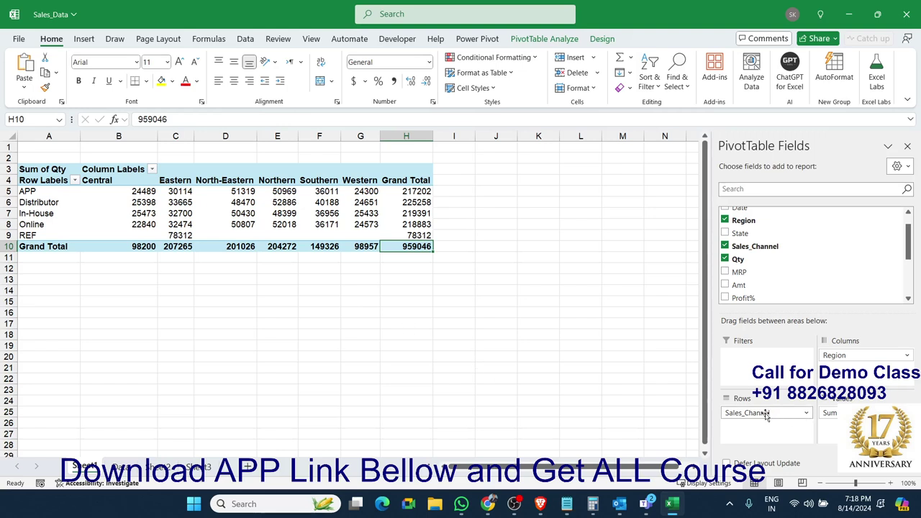
scroll(807, 282, down, 1)
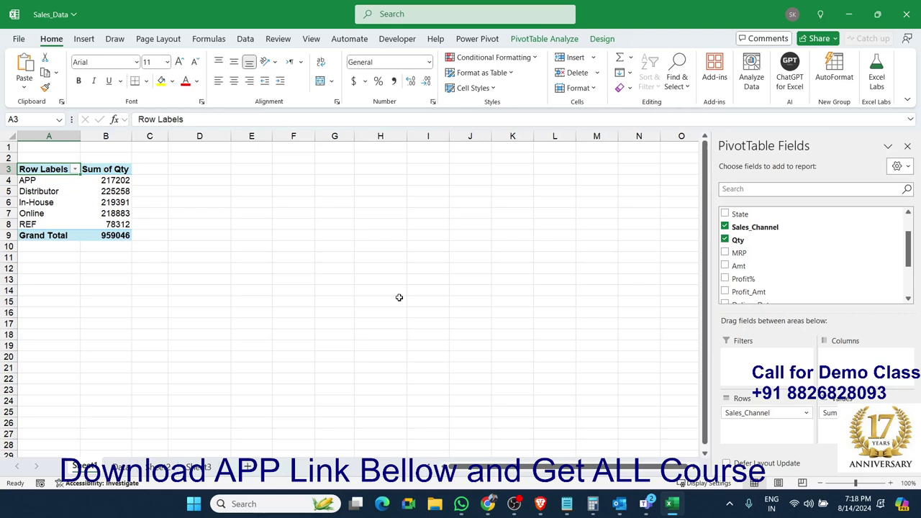
Review the pivot's Qty totals for each channel from APP to REF.
click(120, 180)
click(121, 191)
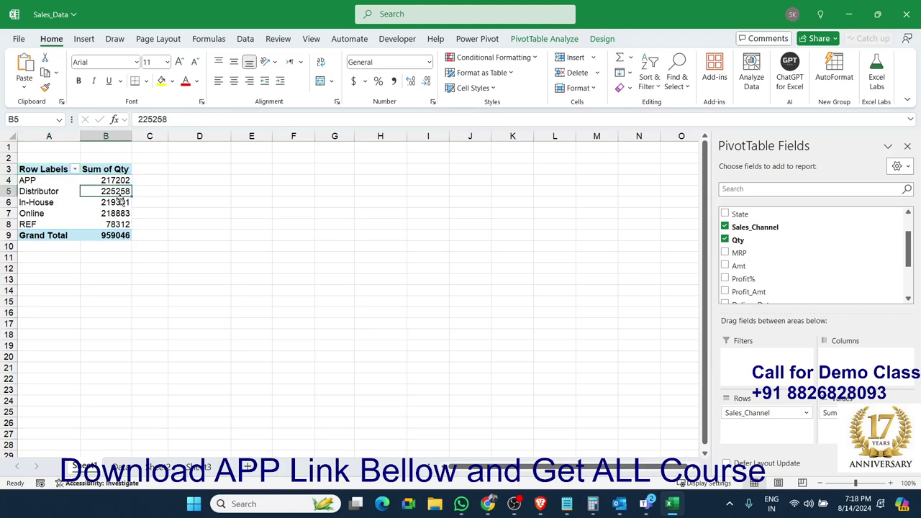
click(119, 203)
click(119, 214)
click(119, 225)
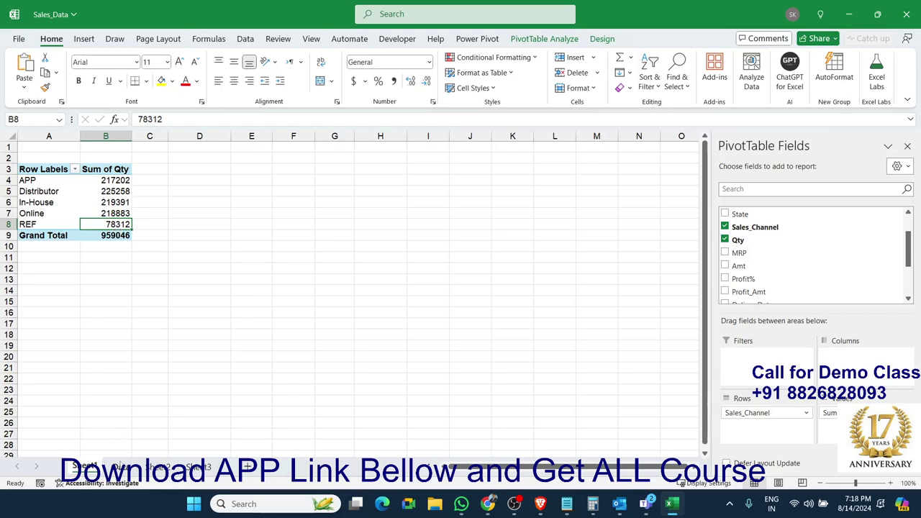
Go to the empty row 17666 below the last Data sheet record.
click(120, 466)
click(158, 339)
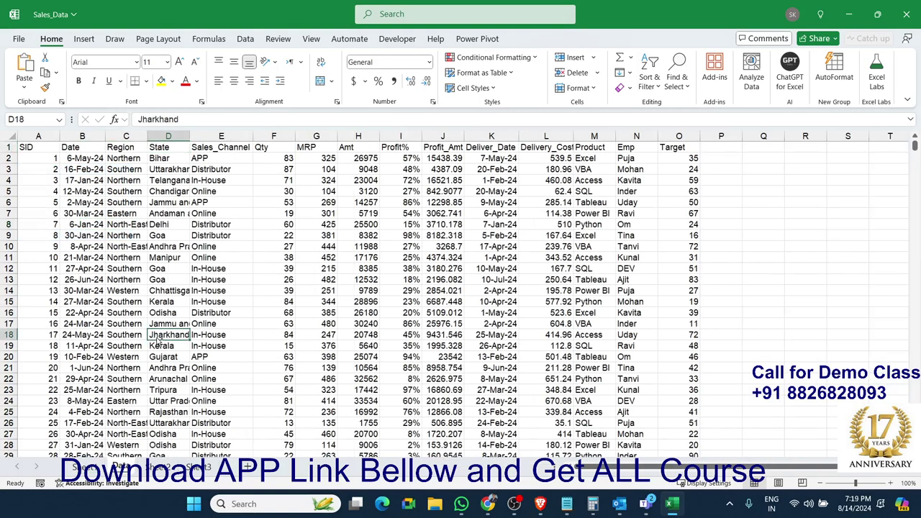
key(ctrl+Down)
key(Down)
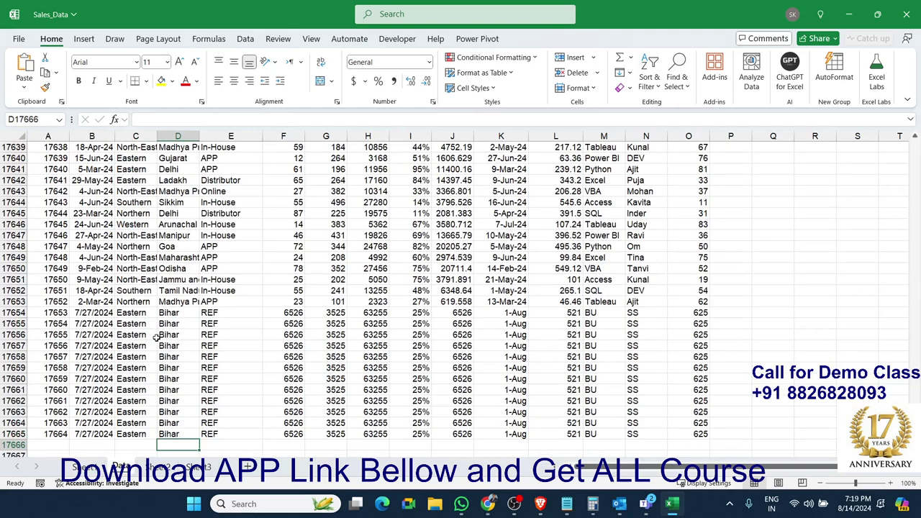
key(Up)
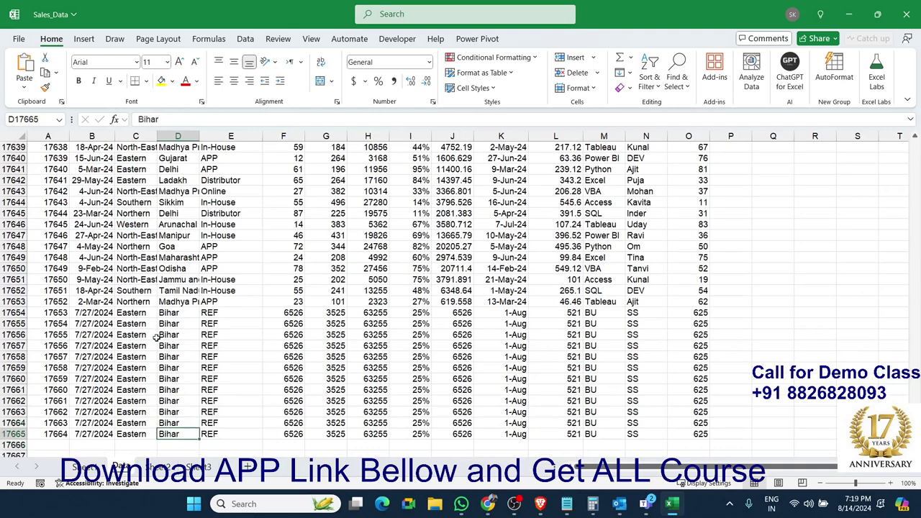
key(Down)
key(Right)
key(Right)
key(Left)
key(Down)
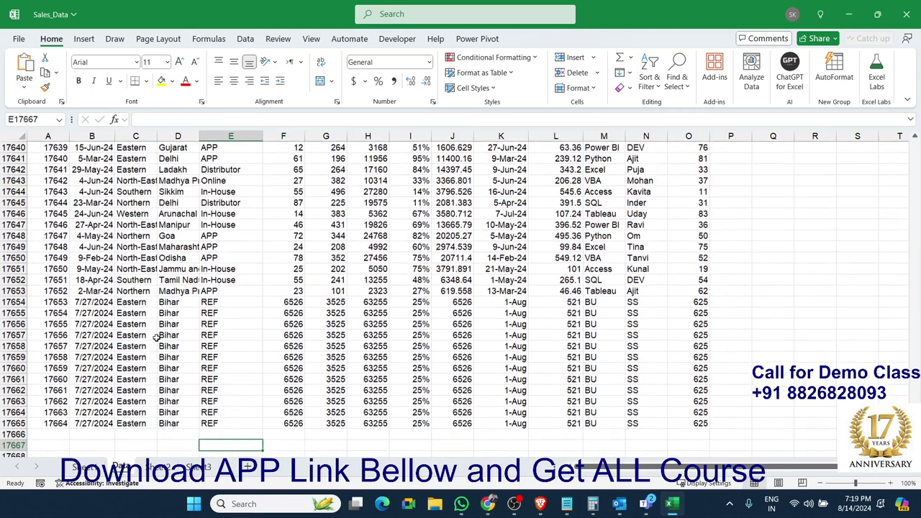
key(Up)
Enter Target as the Sales_Channel and 250000 as the Qty.
text(Targ)
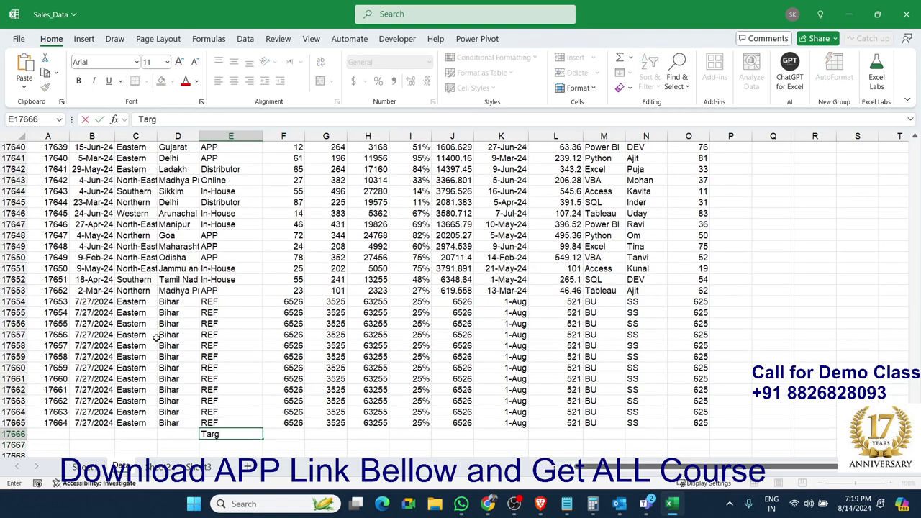
text(et)
key(Tab)
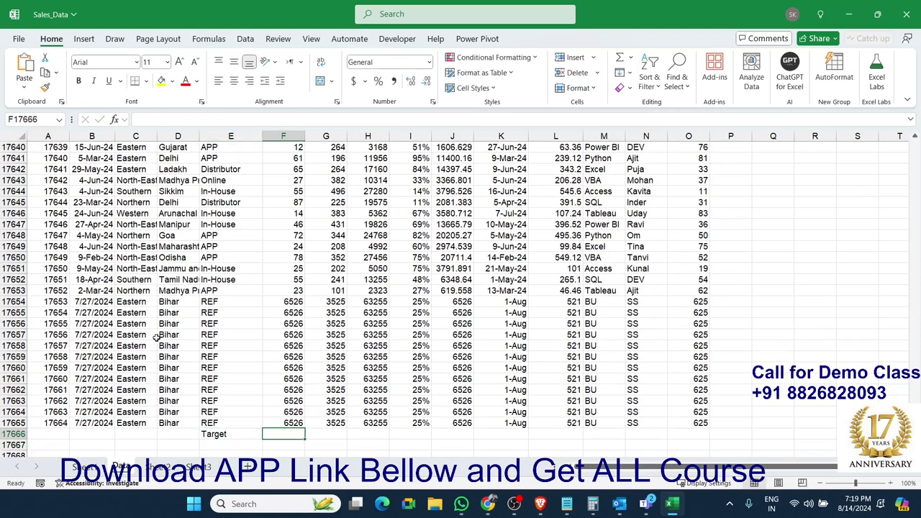
text(250)
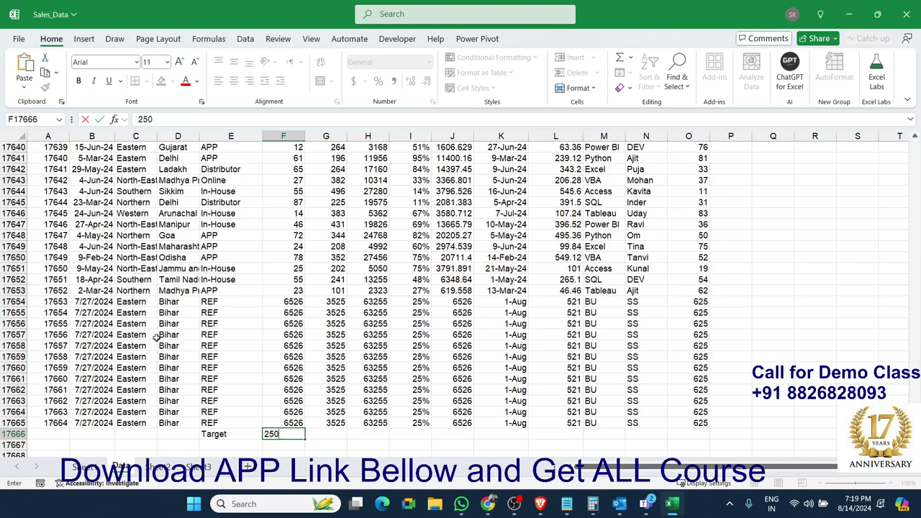
text(000)
key(ctrl+Return)
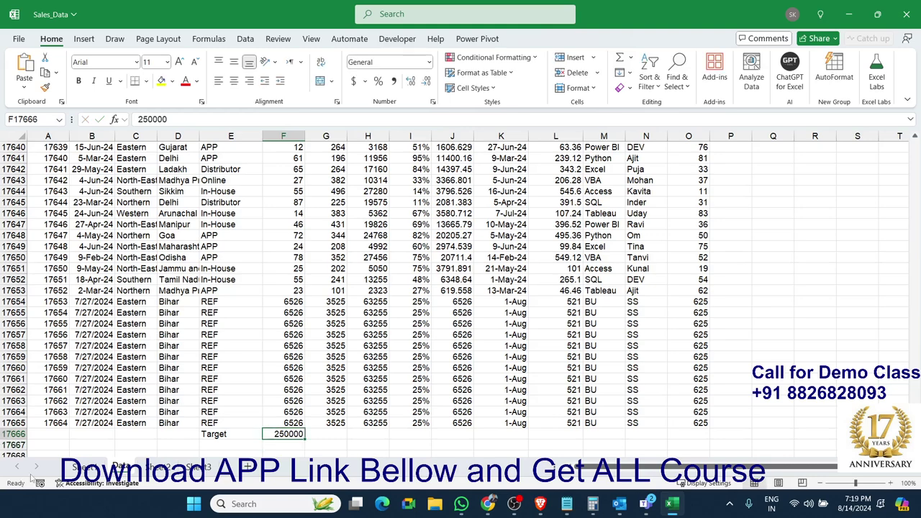
Refresh the PivotTable, then inspect the Amt and Profit% values on the Data sheet.
click(92, 466)
right_click(112, 212)
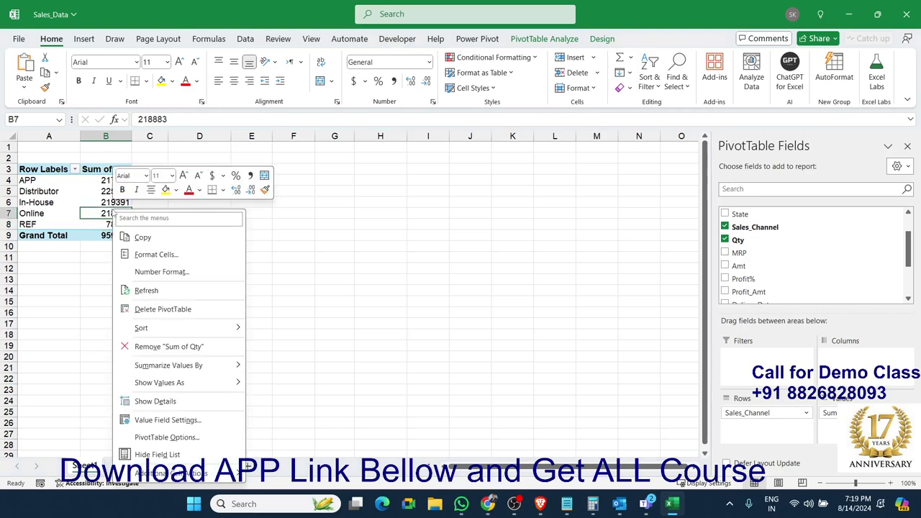
click(146, 290)
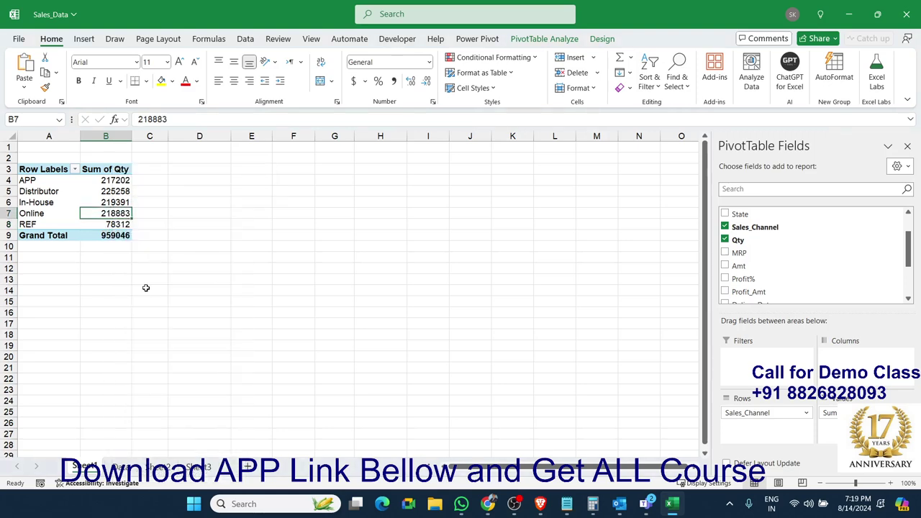
click(121, 467)
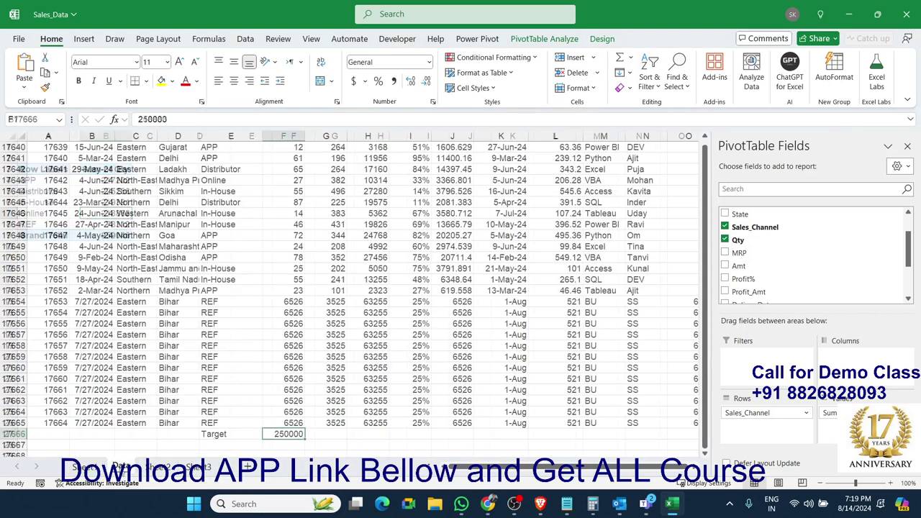
drag(416, 291, 375, 214)
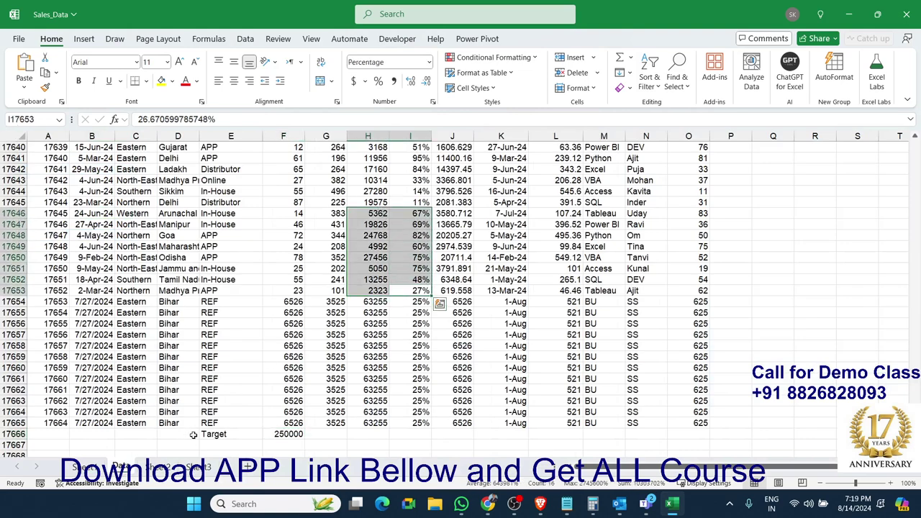
Refresh the PivotTable again and inspect the new Target row and REF Qty values on Data.
click(85, 466)
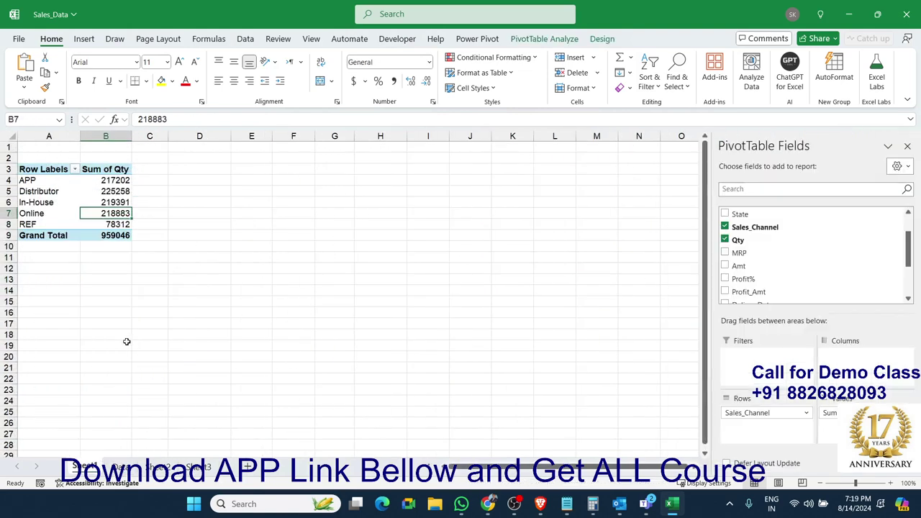
right_click(112, 192)
click(149, 275)
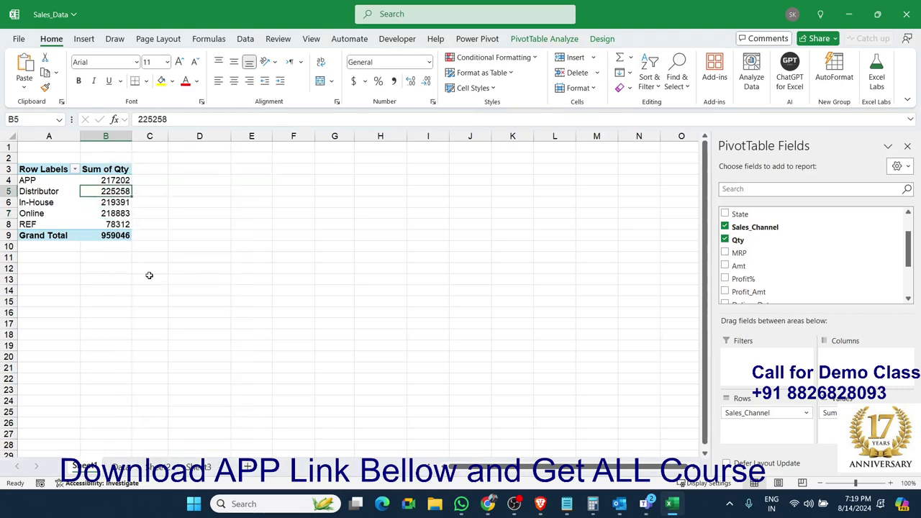
click(108, 468)
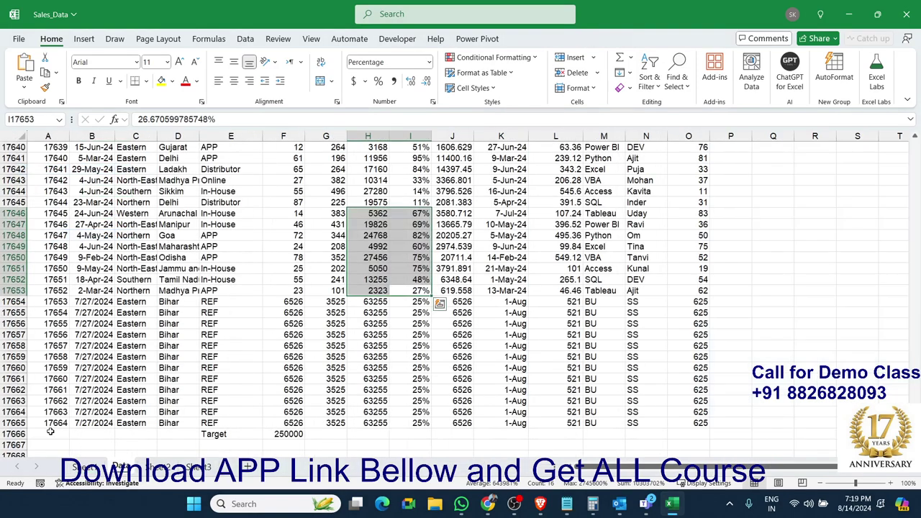
drag(50, 434, 366, 435)
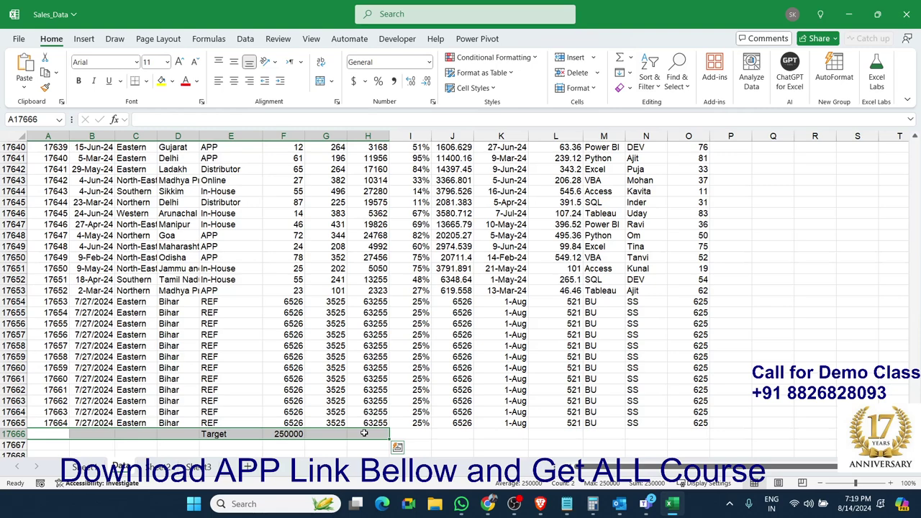
click(274, 389)
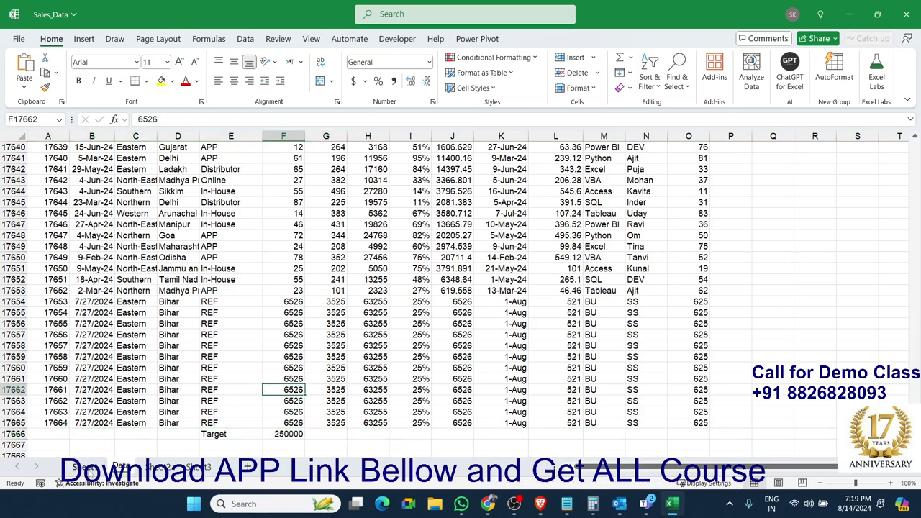
Check the last original data row 17665, then return to the PivotTable's Analyze tab.
click(85, 467)
click(121, 467)
click(14, 423)
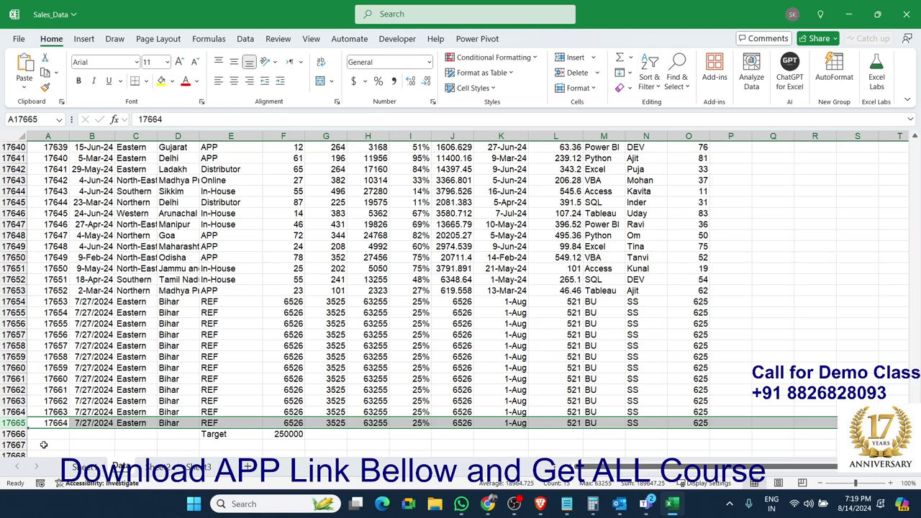
click(85, 467)
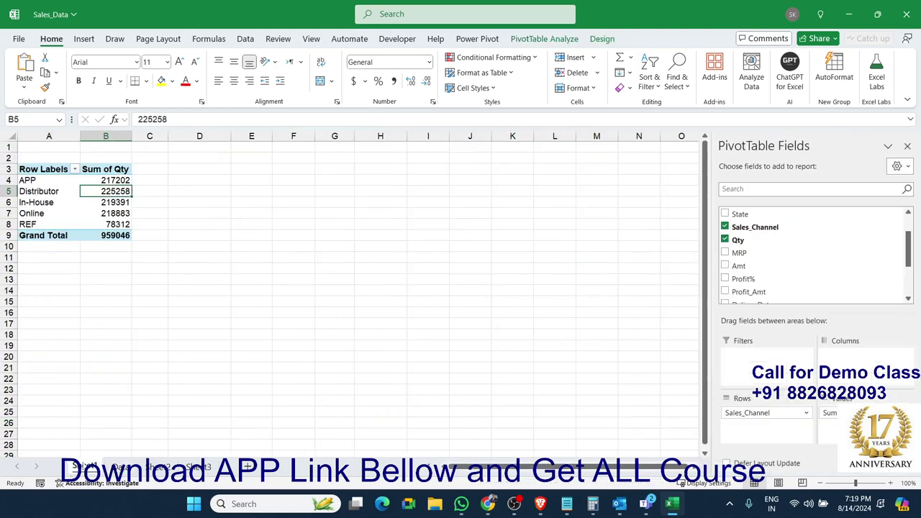
click(531, 41)
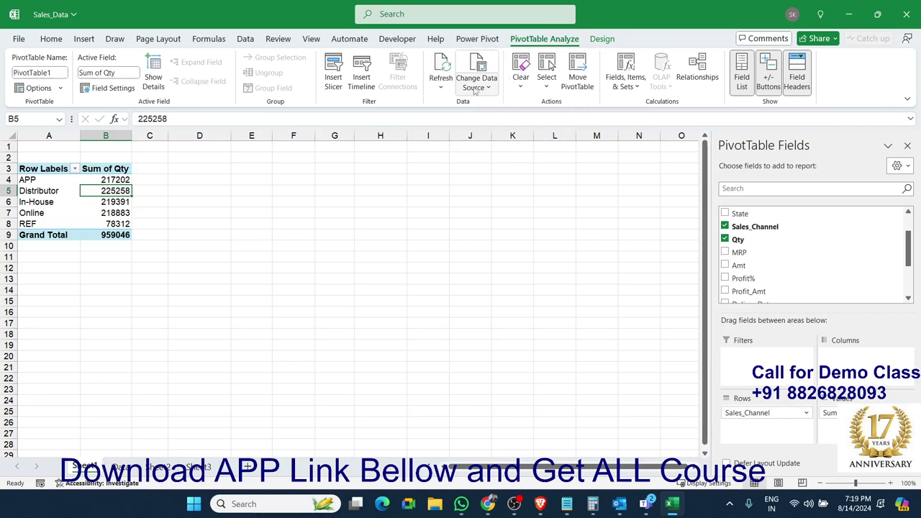
Change the PivotTable source to Data!$A$1:$O$17666, adding Target 250000 and a 1209046 total.
click(474, 87)
click(474, 88)
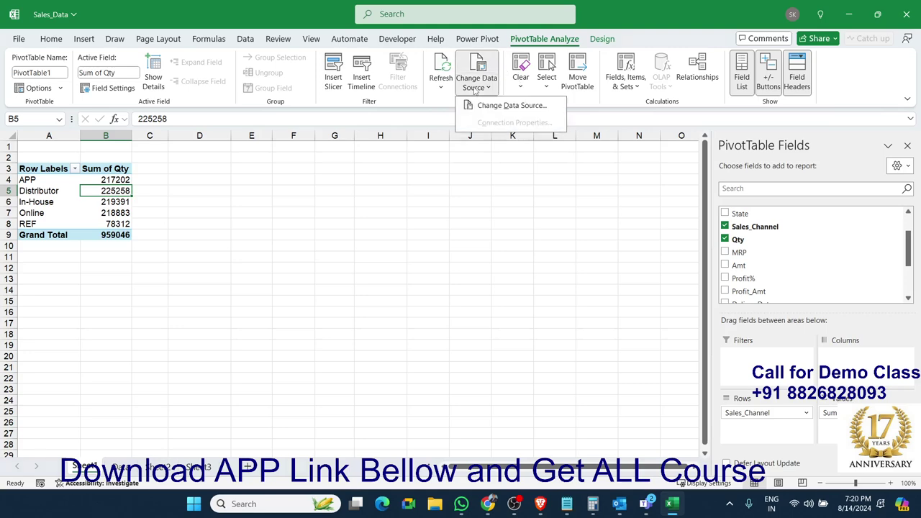
click(487, 108)
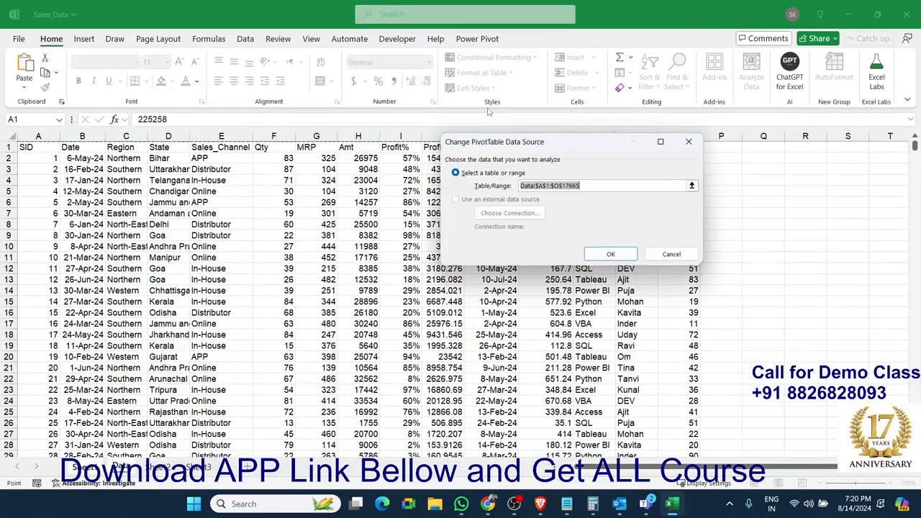
click(46, 150)
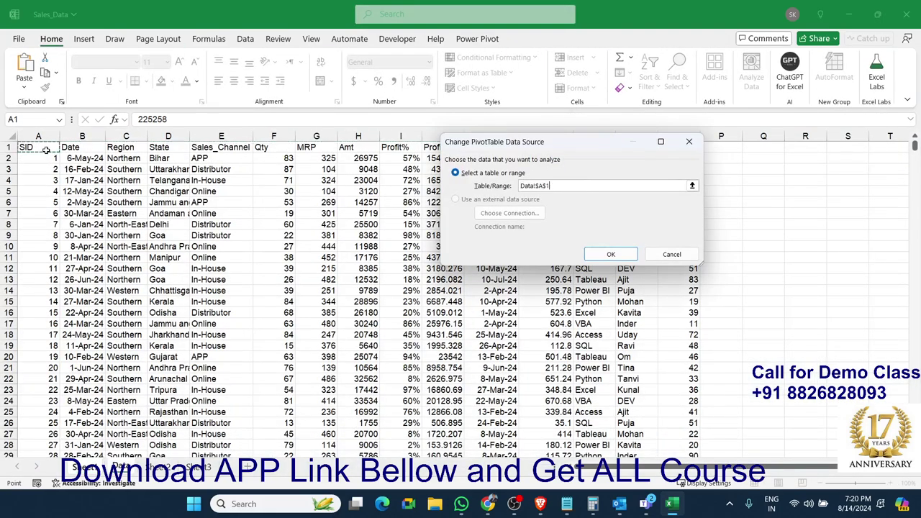
key(ctrl+shift+Right)
key(ctrl+shift+Down)
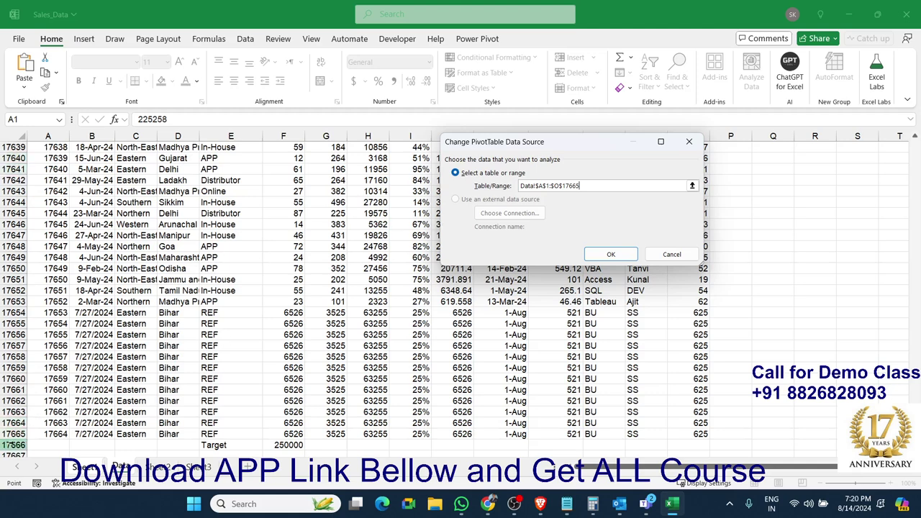
key(BackSpace)
text(6)
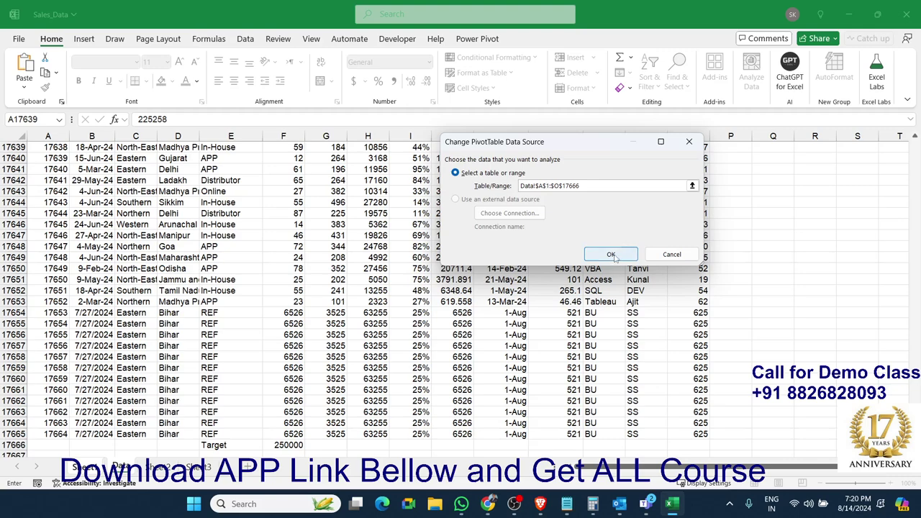
click(611, 255)
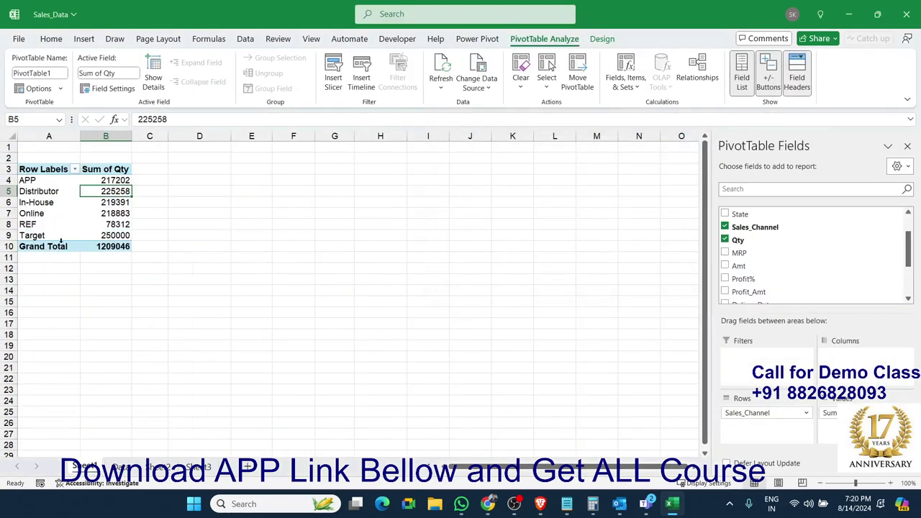
click(61, 240)
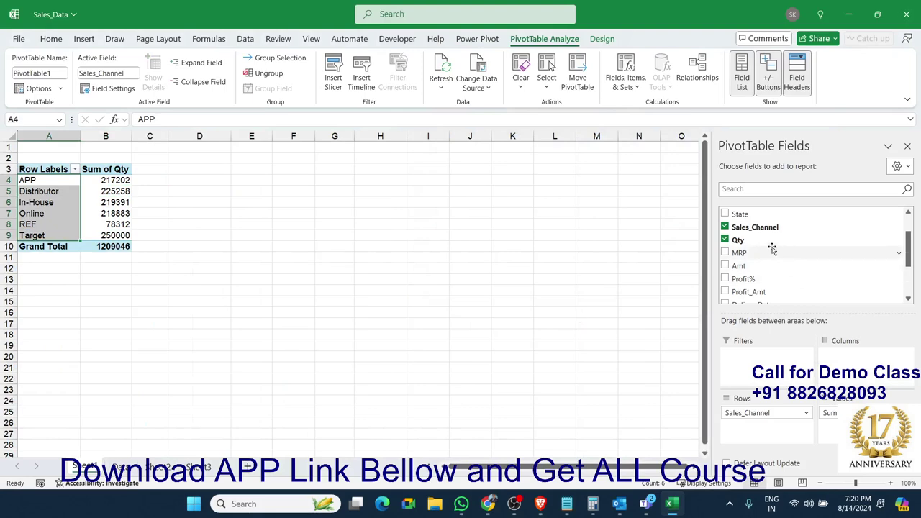
Add Sum of Qty2 shown as % Of Sales_Channel Target (APP 86.88%, Distributor 90.10%, REF 31.32%).
mouse_move(767, 242)
mouse_down()
mouse_move(839, 397)
mouse_move(834, 421)
mouse_up()
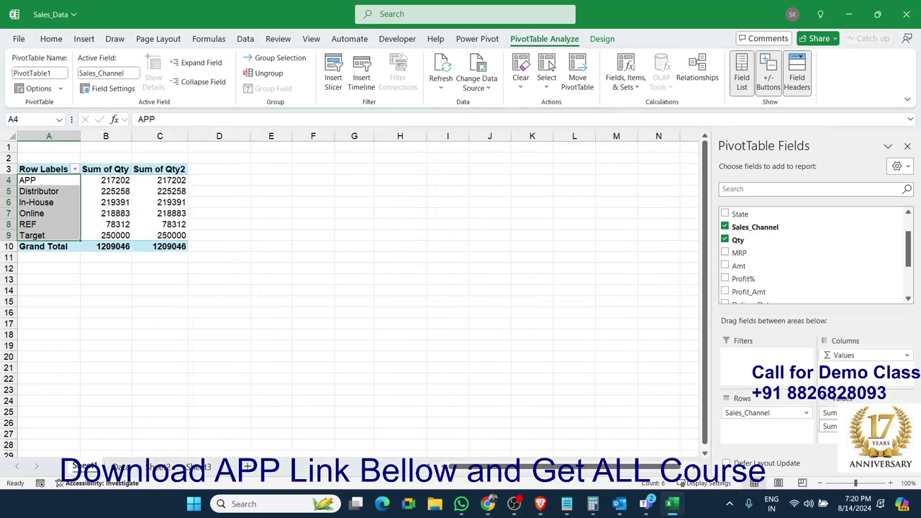
click(832, 426)
click(845, 412)
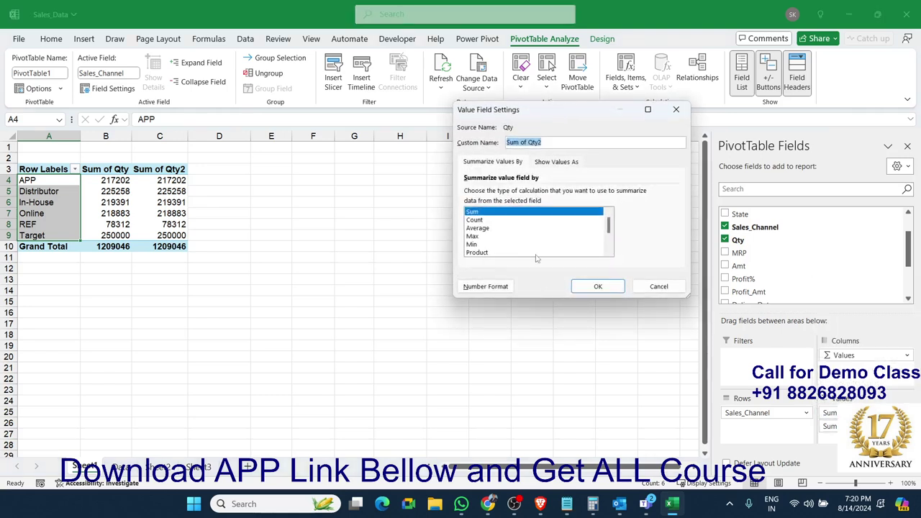
click(554, 162)
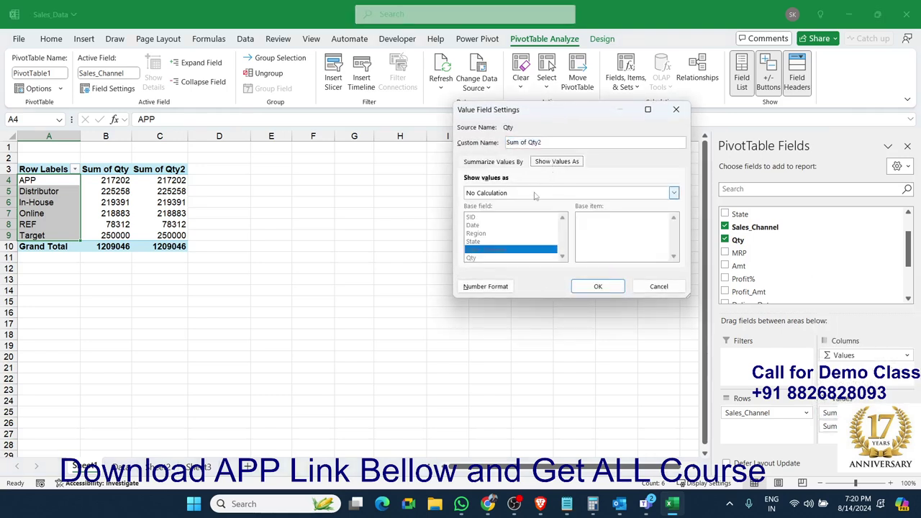
click(536, 194)
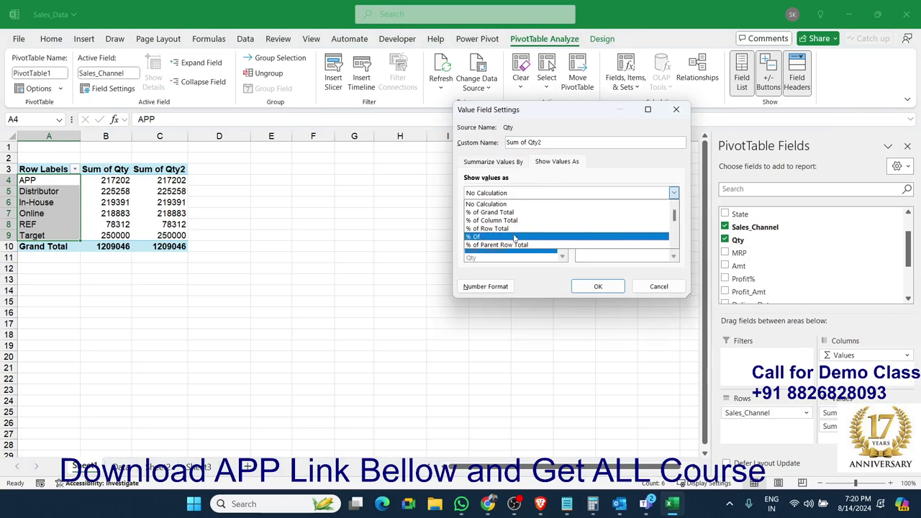
click(514, 237)
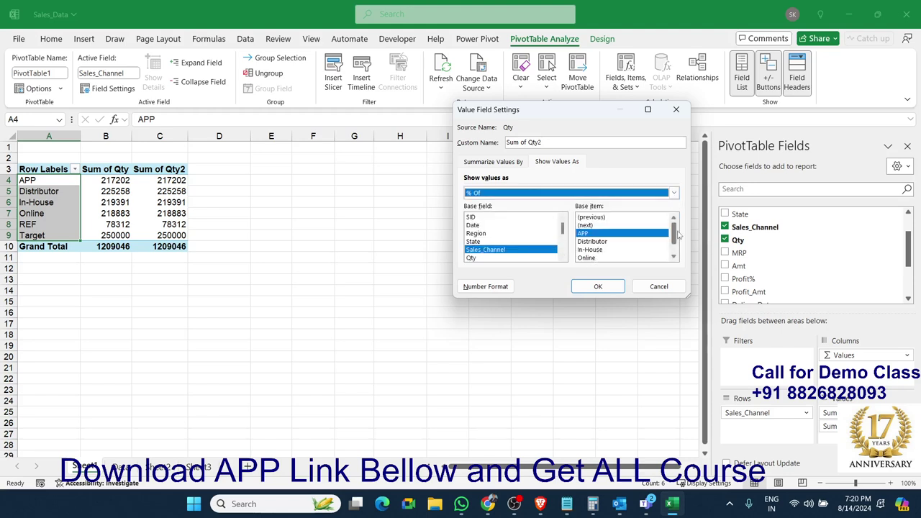
drag(677, 234, 676, 252)
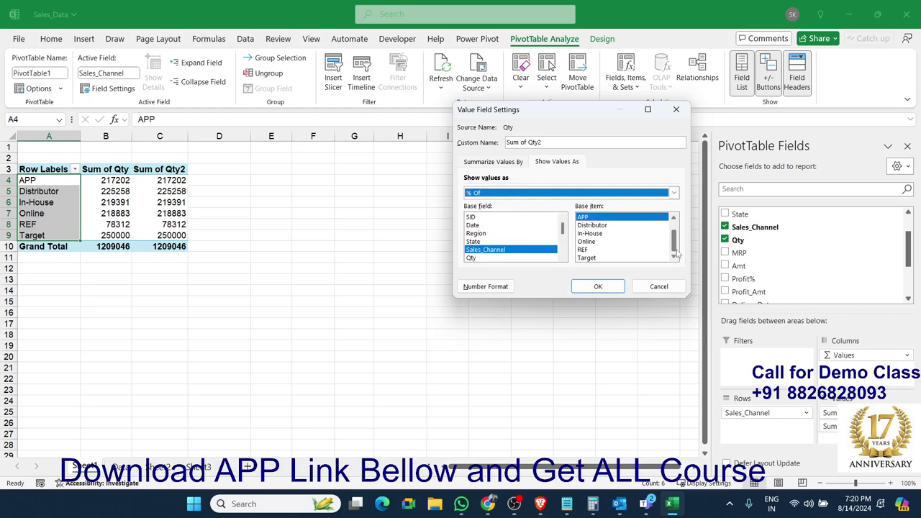
click(587, 258)
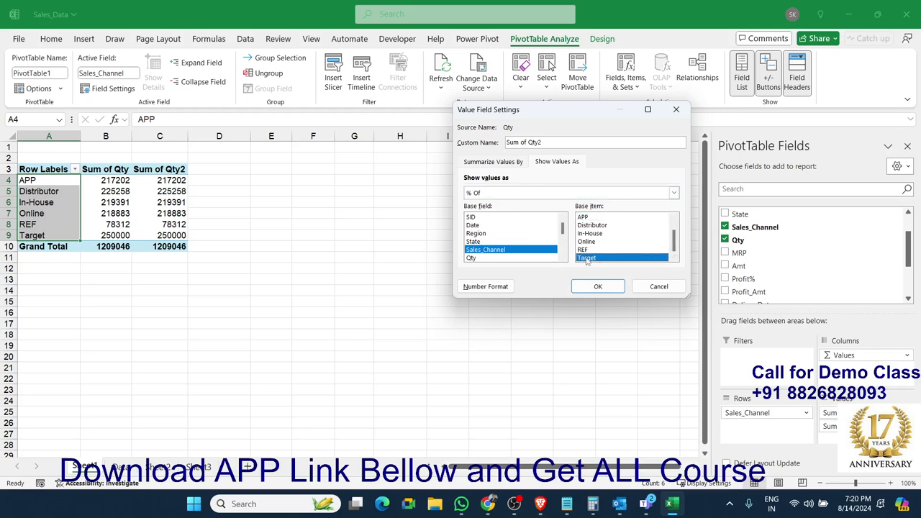
click(594, 289)
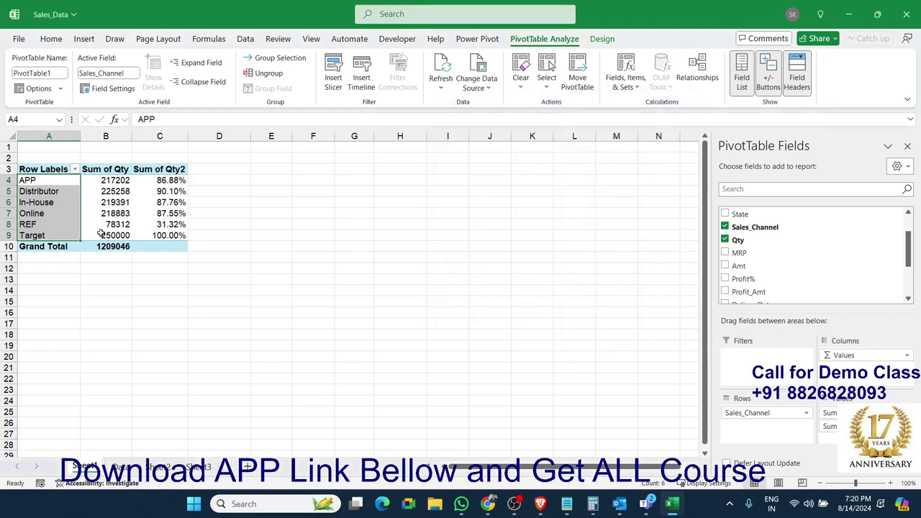
mouse_move(161, 225)
mouse_down()
mouse_move(165, 179)
mouse_move(166, 225)
mouse_up()
click(166, 225)
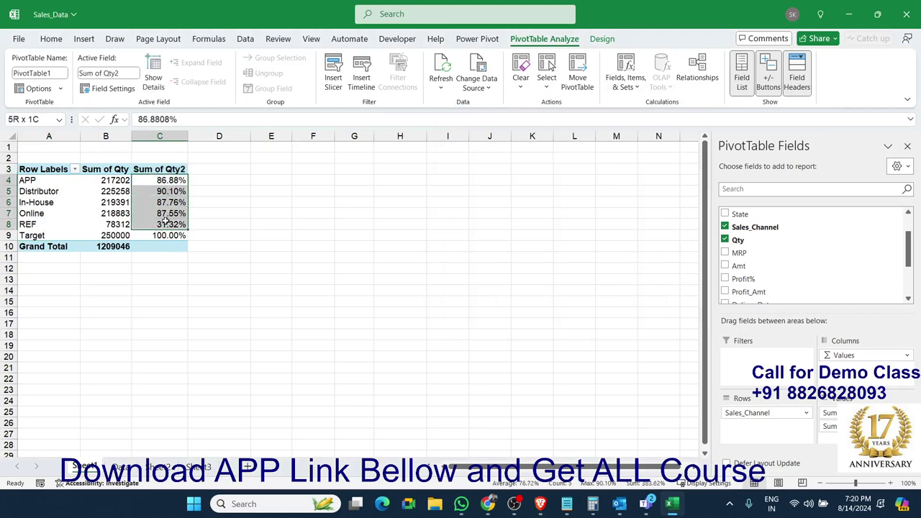
Set Sum of Qty2 to show Difference From Target.
click(826, 412)
click(852, 415)
click(572, 163)
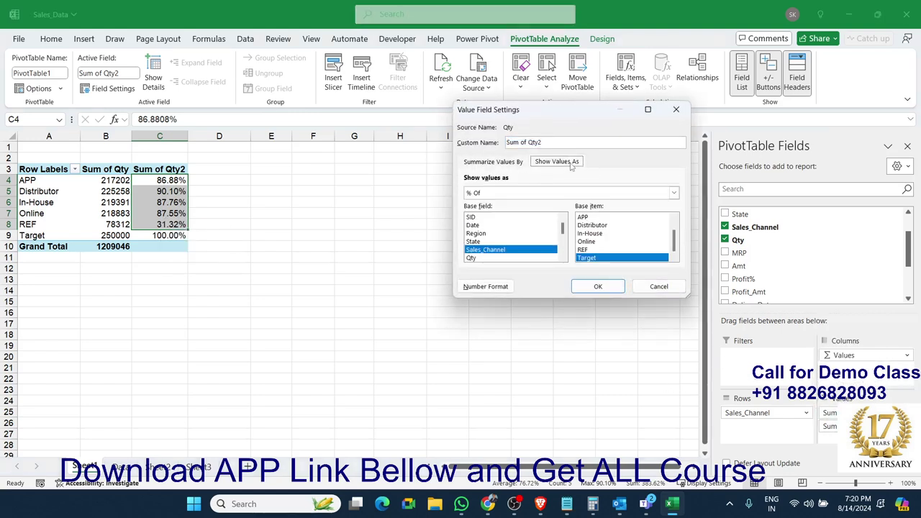
click(542, 194)
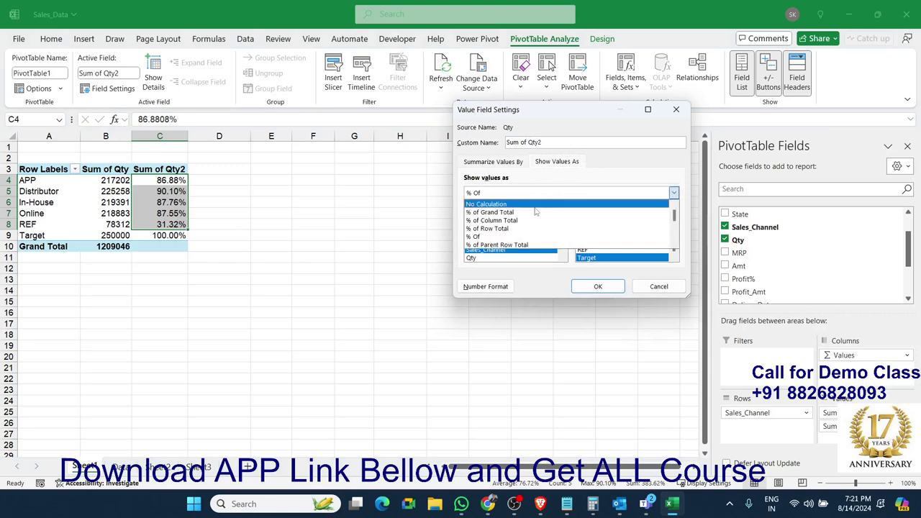
scroll(535, 211, down, 1)
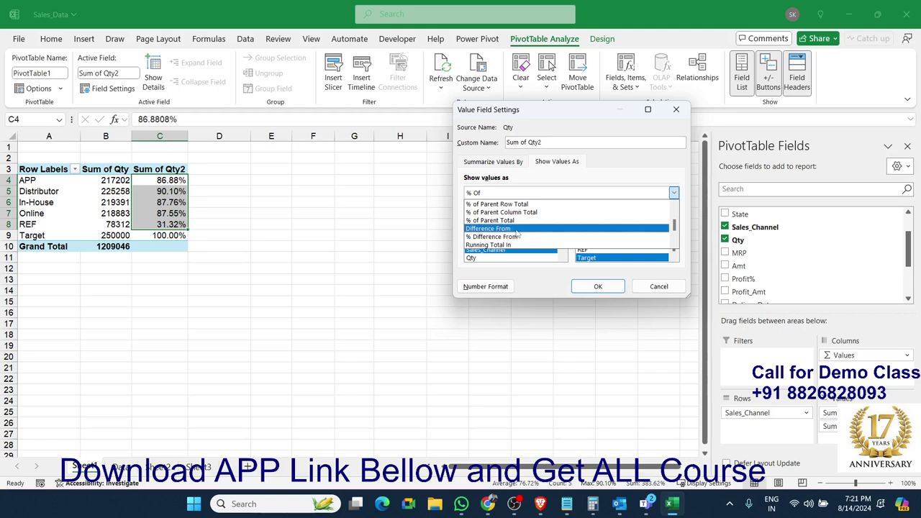
click(517, 229)
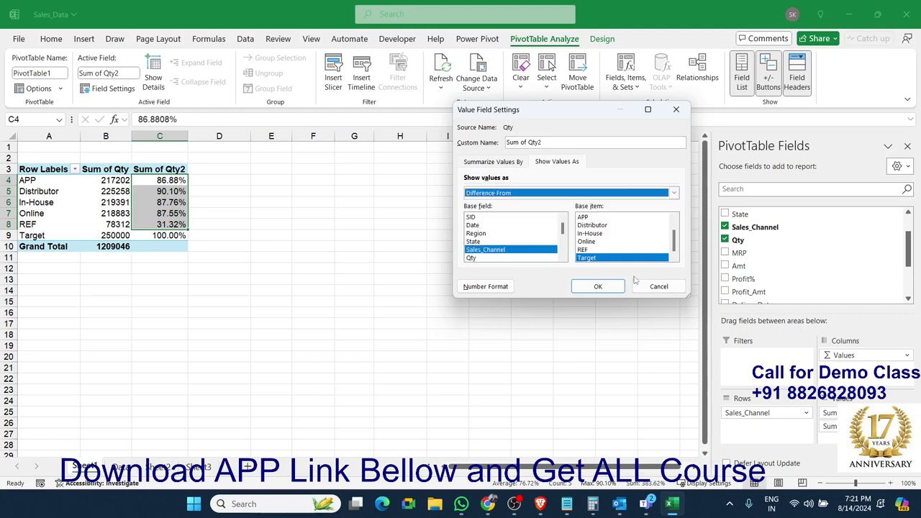
click(602, 286)
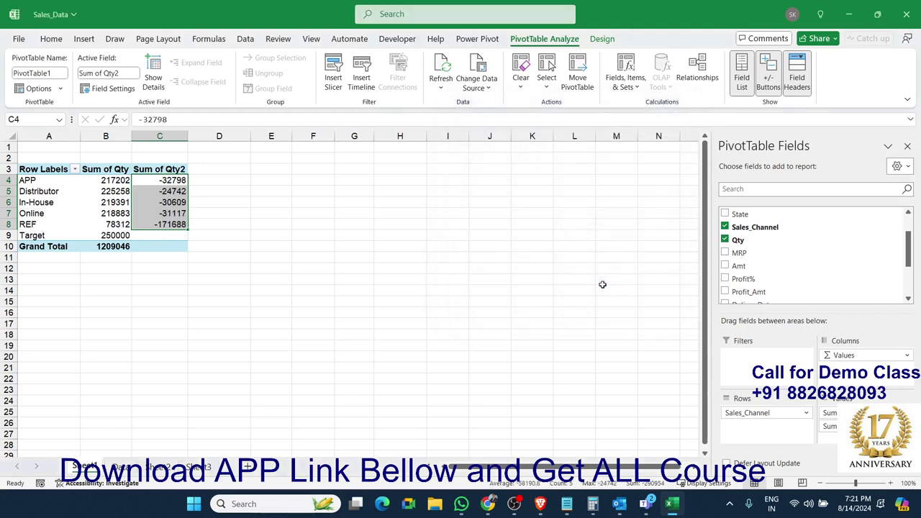
Change Sum of Qty2 to % Difference From Target (APP -13.12%, REF -68.68%).
click(829, 426)
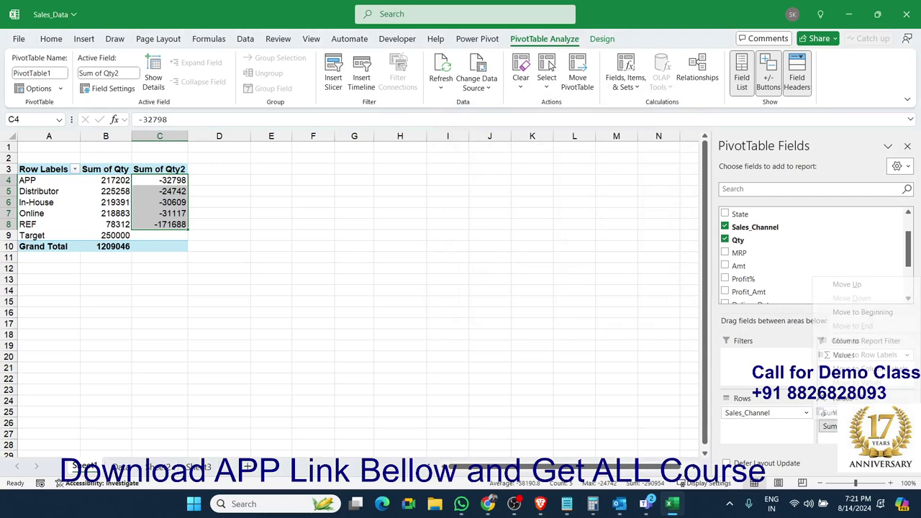
click(853, 423)
click(557, 161)
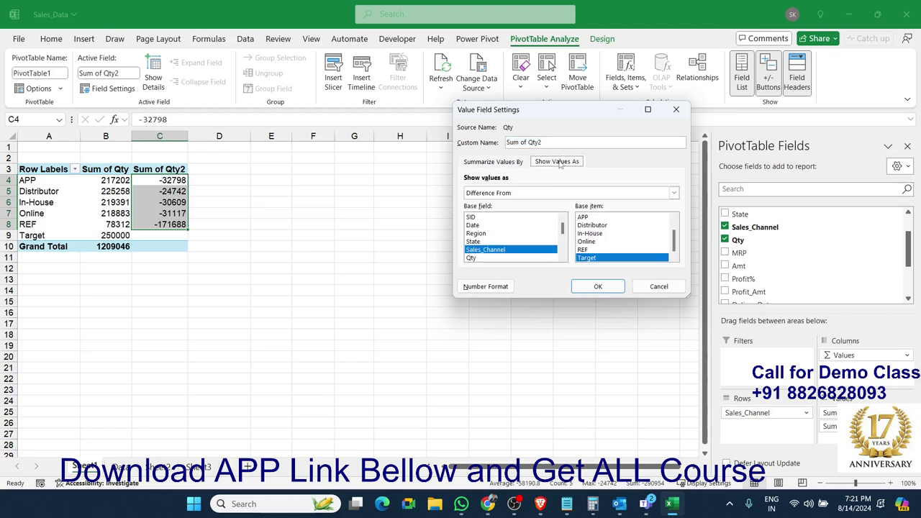
click(540, 193)
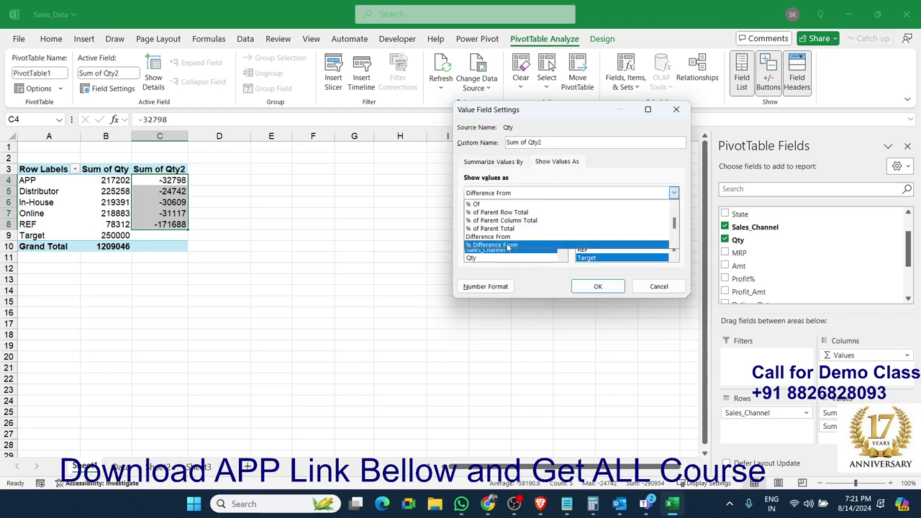
click(508, 245)
click(596, 287)
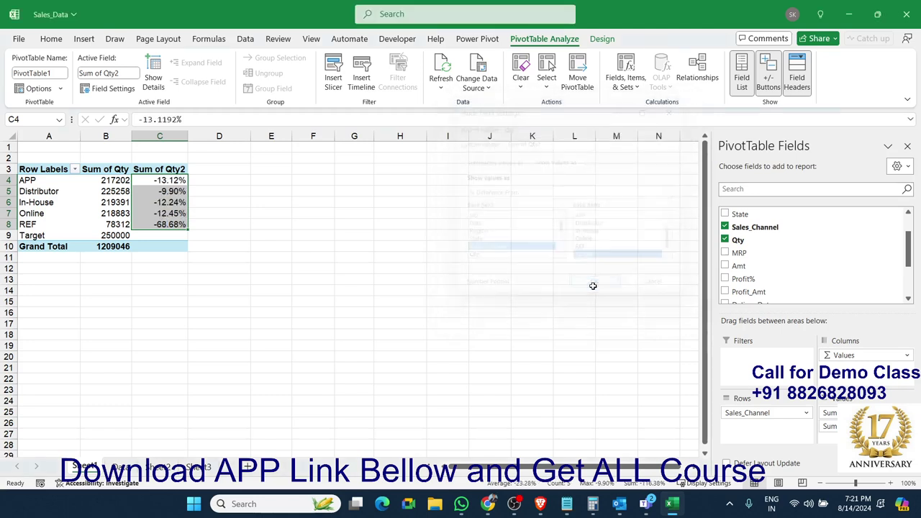
Insert a PivotTable from the Data sheet range onto a new worksheet.
click(121, 467)
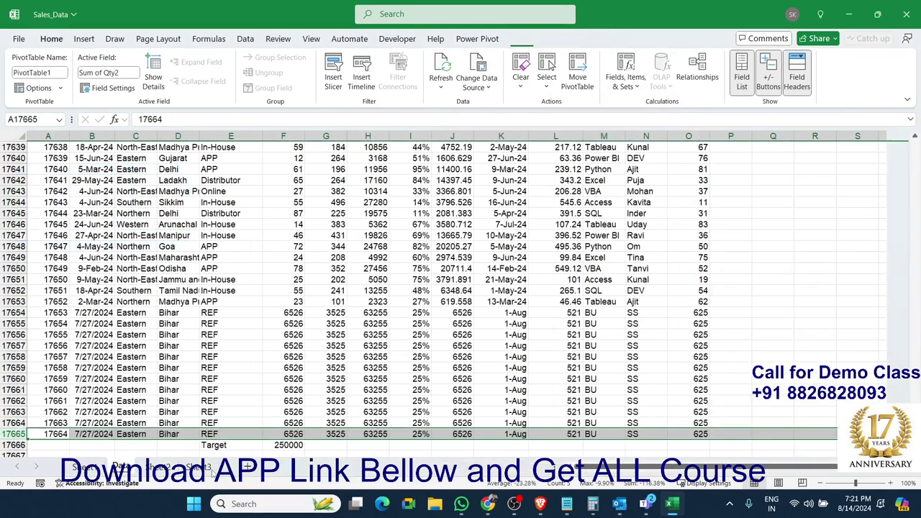
key(ctrl+Up)
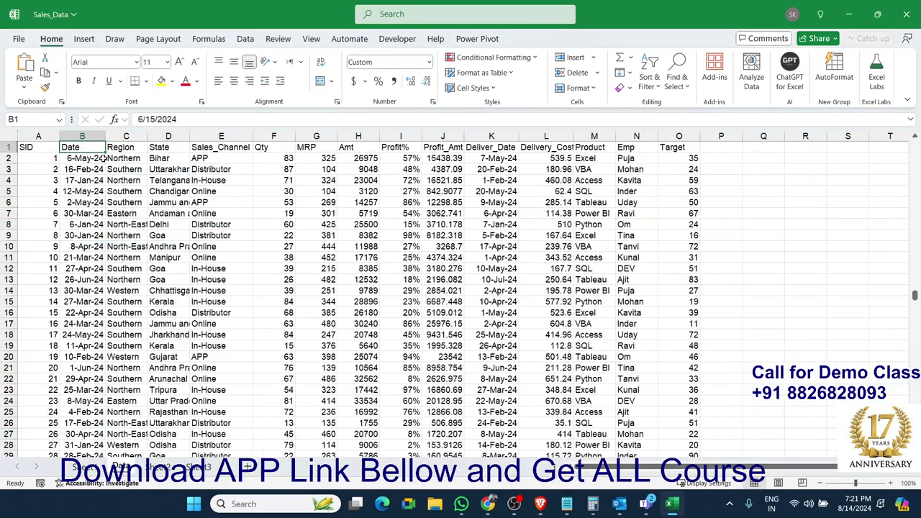
key(ctrl+Left)
click(84, 38)
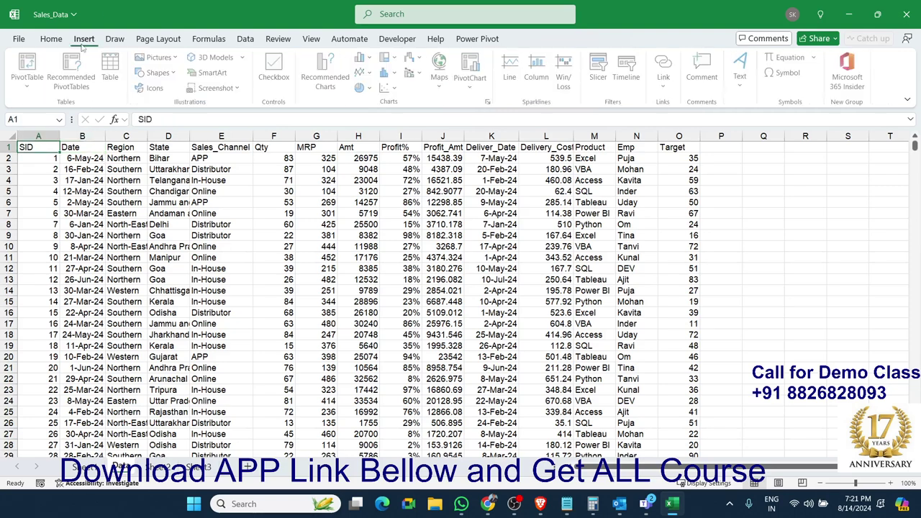
click(28, 68)
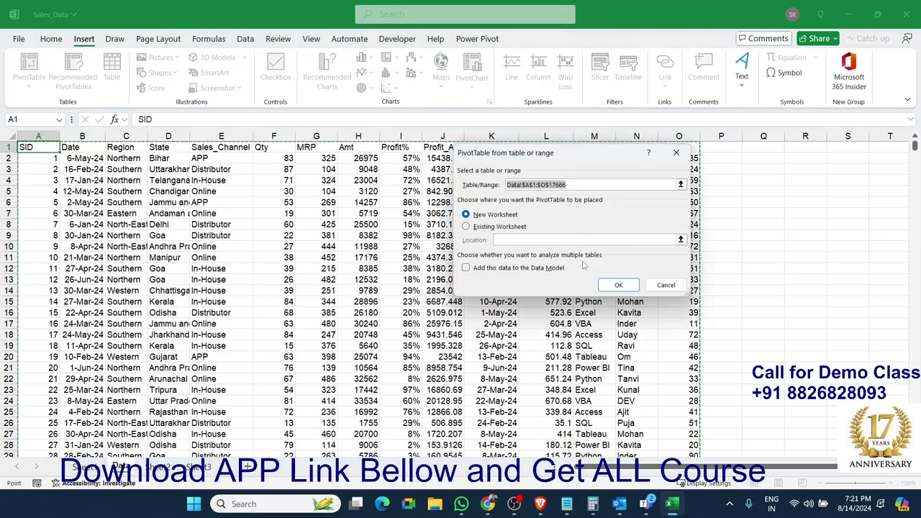
click(617, 284)
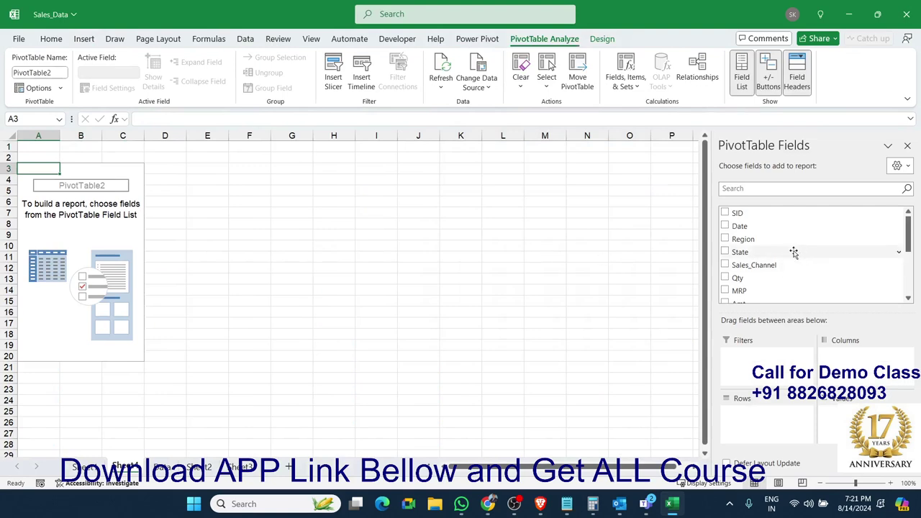
Put Date in Rows and group it by Months only, deselecting Days.
mouse_move(813, 252)
mouse_move(767, 227)
mouse_down()
mouse_move(787, 361)
mouse_move(765, 420)
mouse_up()
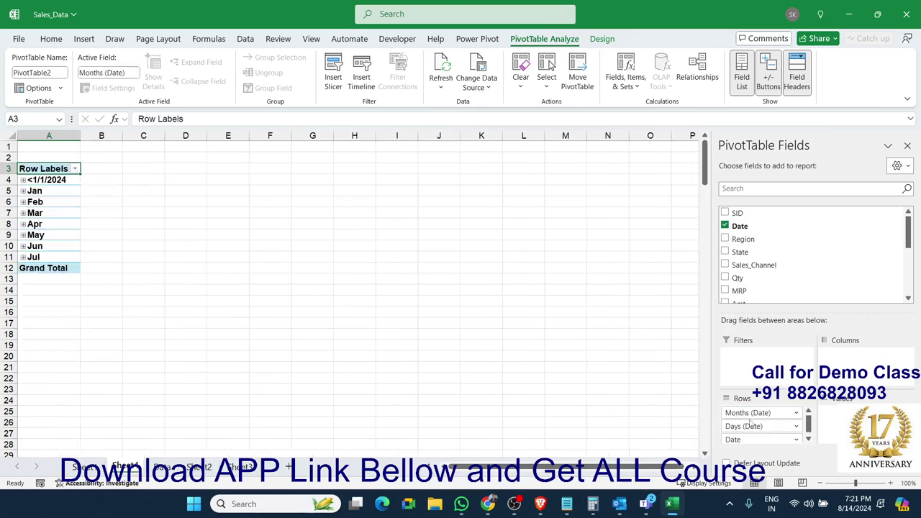
right_click(56, 228)
click(101, 353)
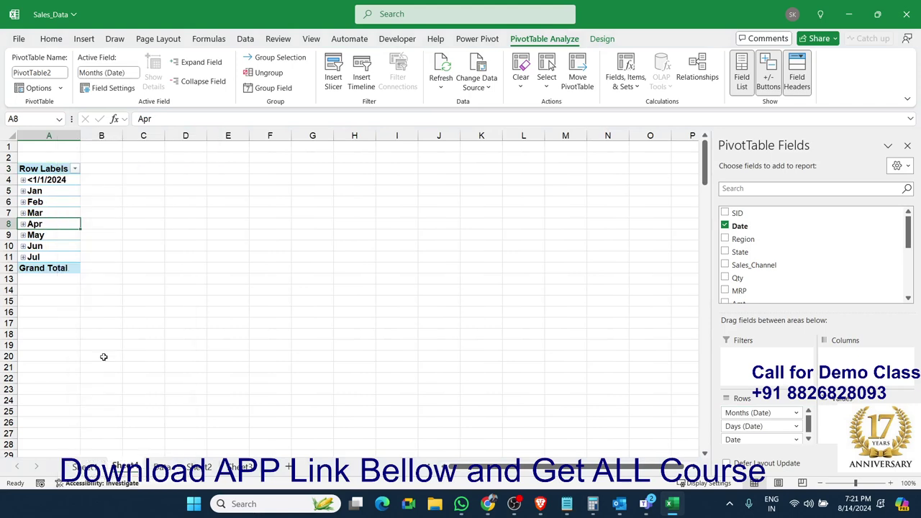
click(56, 363)
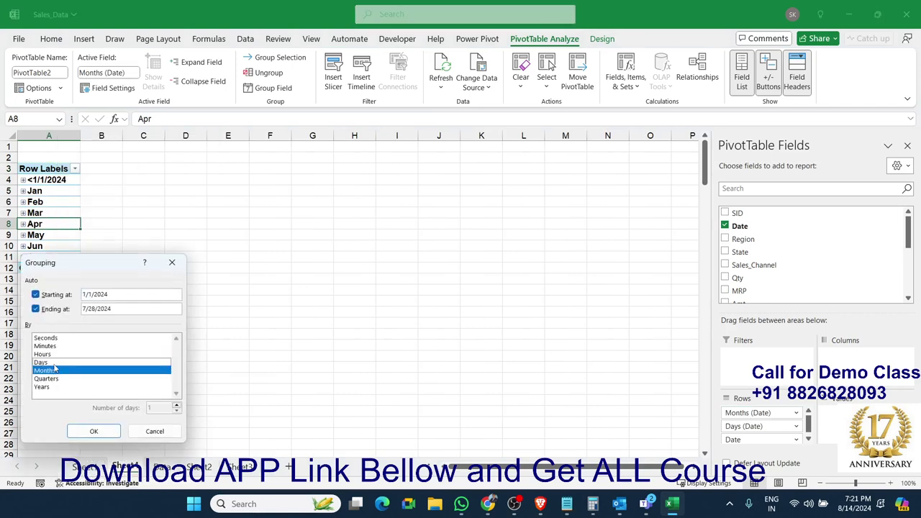
click(88, 429)
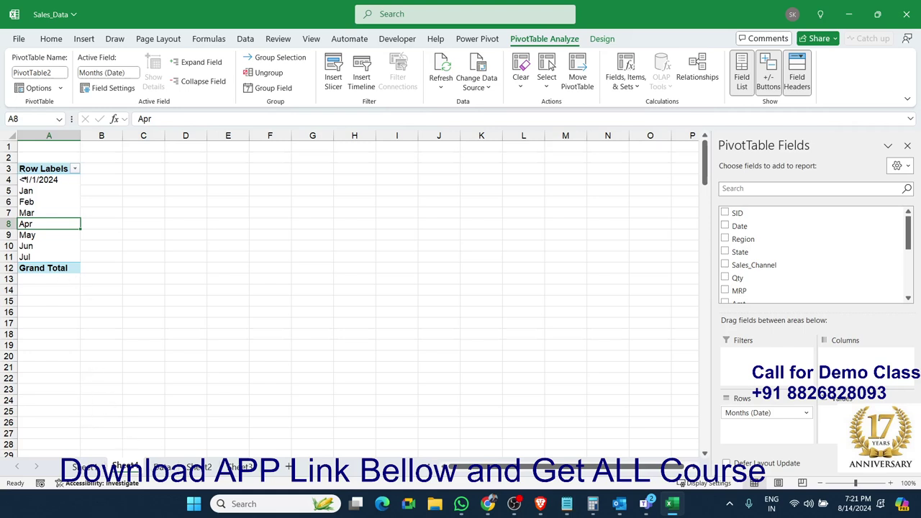
Reset the pivot's data source to the full Data block starting at A1.
click(477, 85)
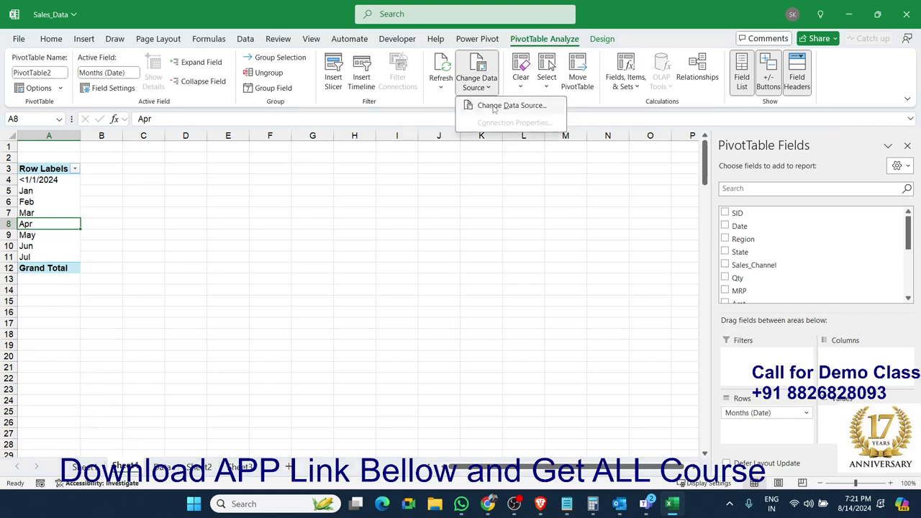
click(494, 109)
click(41, 147)
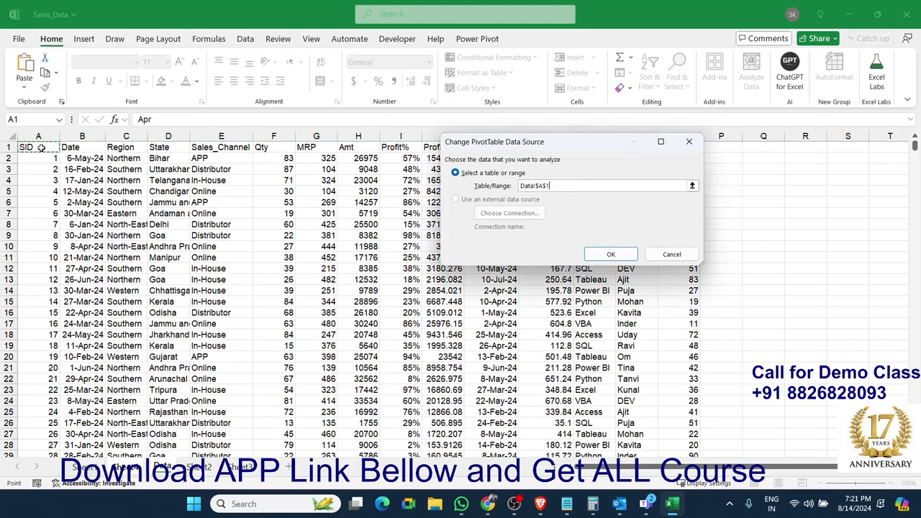
key(ctrl+shift+Right)
key(ctrl+shift+Down)
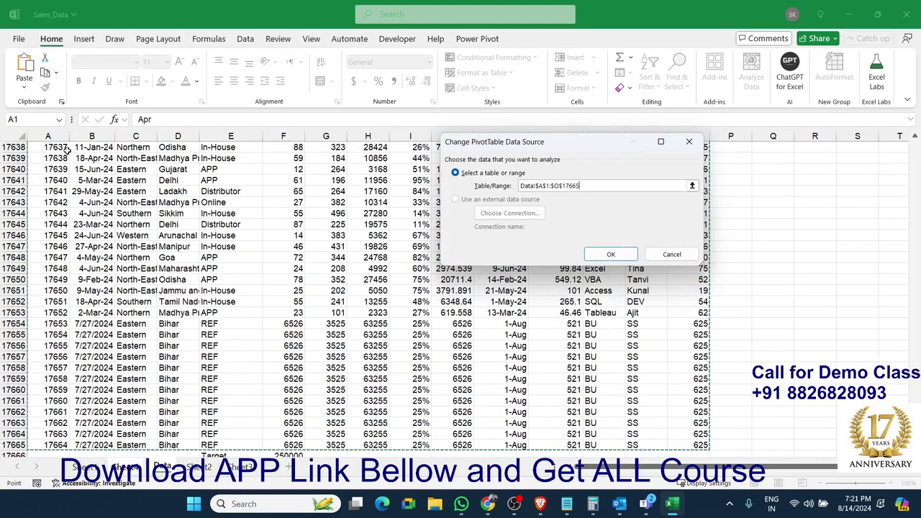
click(592, 252)
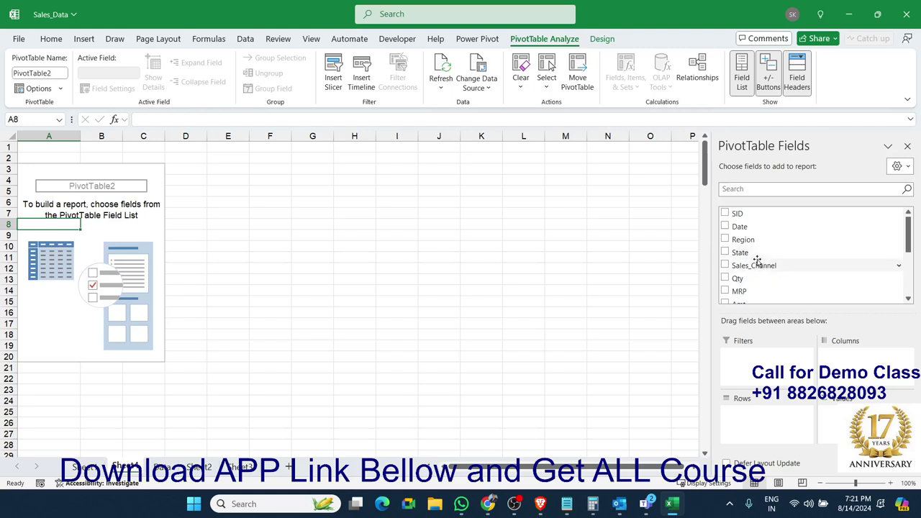
Group Date rows by Months only and add Sum of Qty (Jan 146918, total 959046).
drag(750, 228, 763, 421)
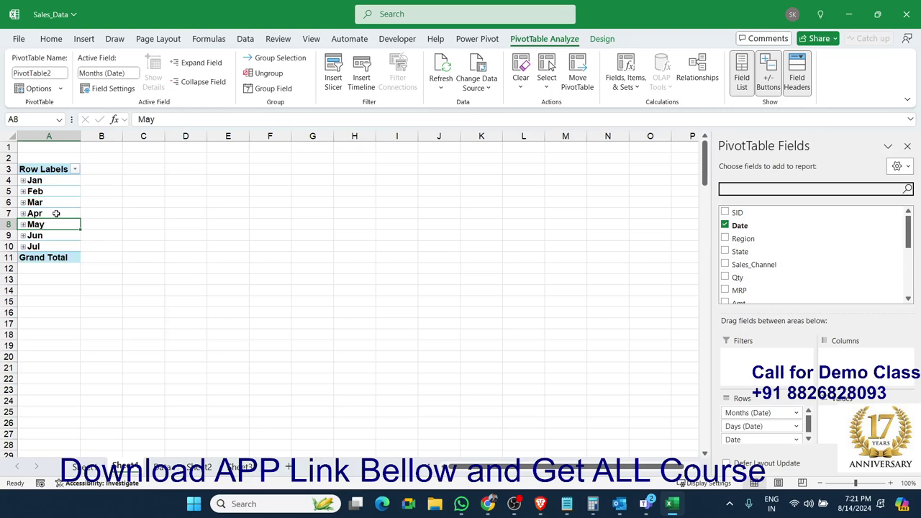
right_click(56, 214)
click(91, 352)
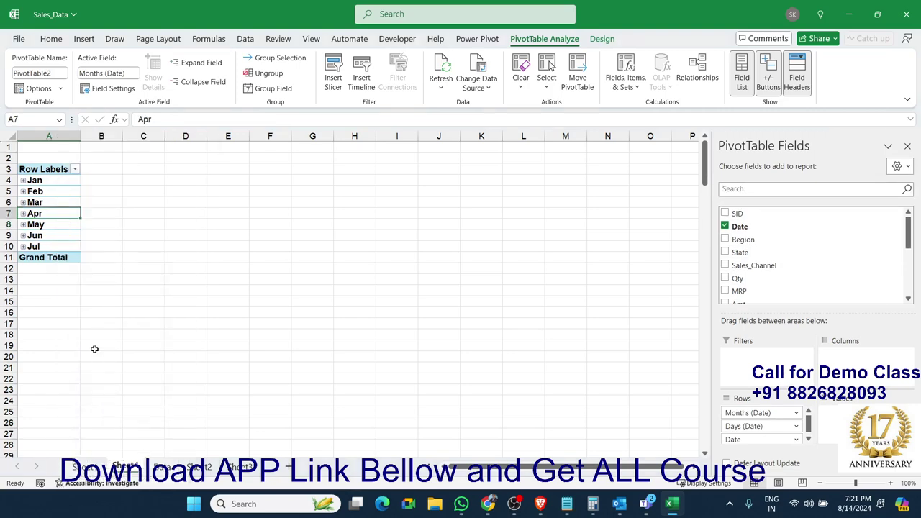
click(41, 356)
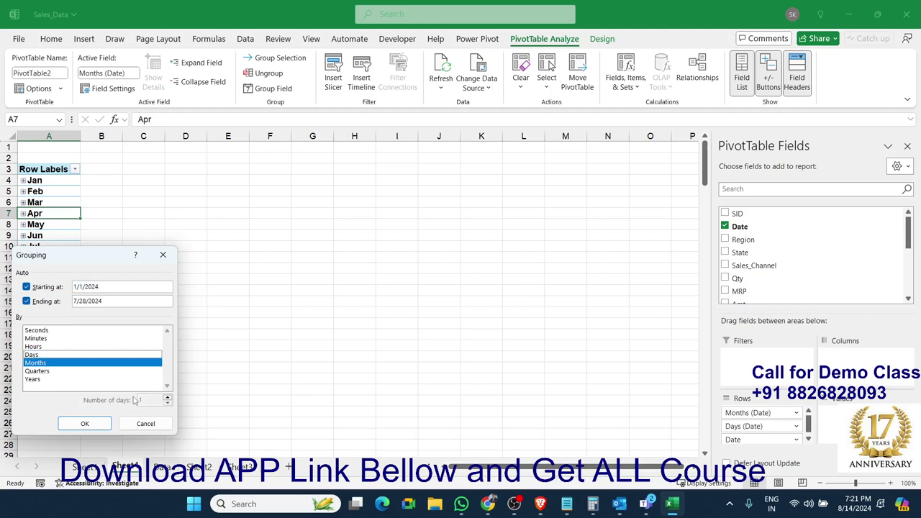
click(104, 424)
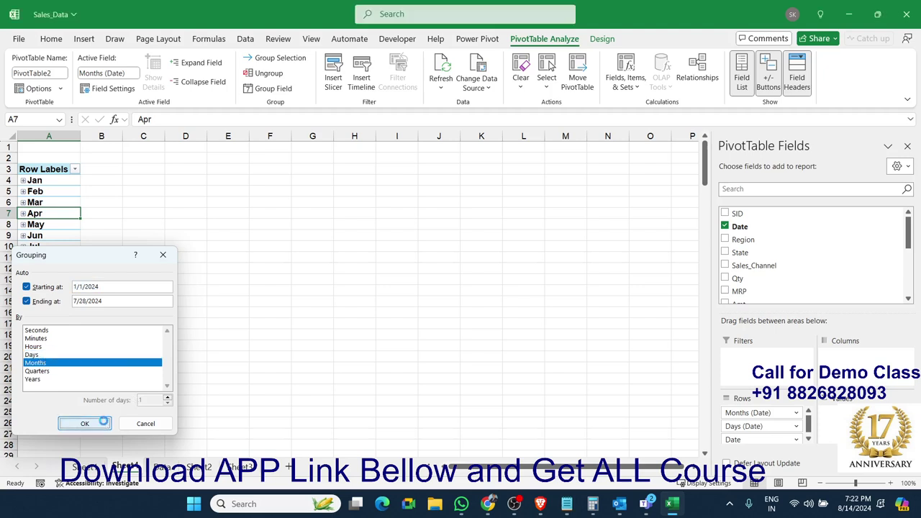
drag(737, 278, 824, 406)
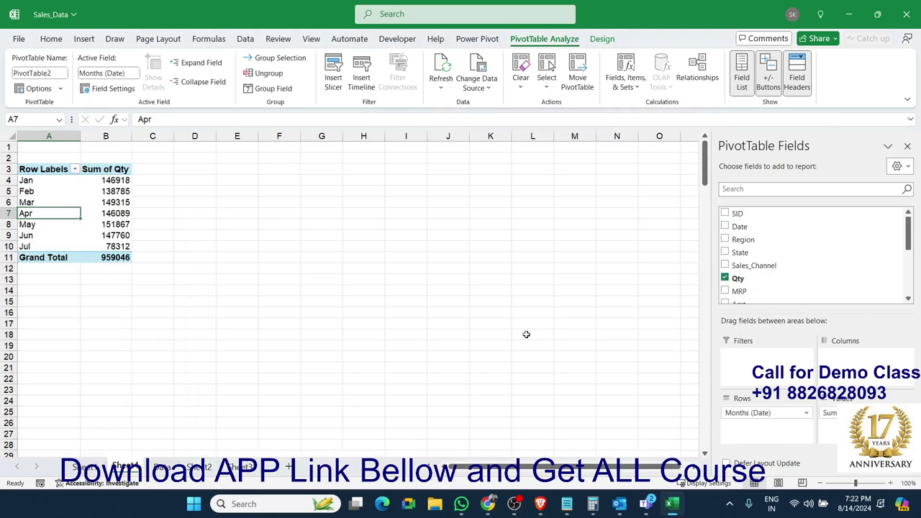
drag(149, 180, 145, 219)
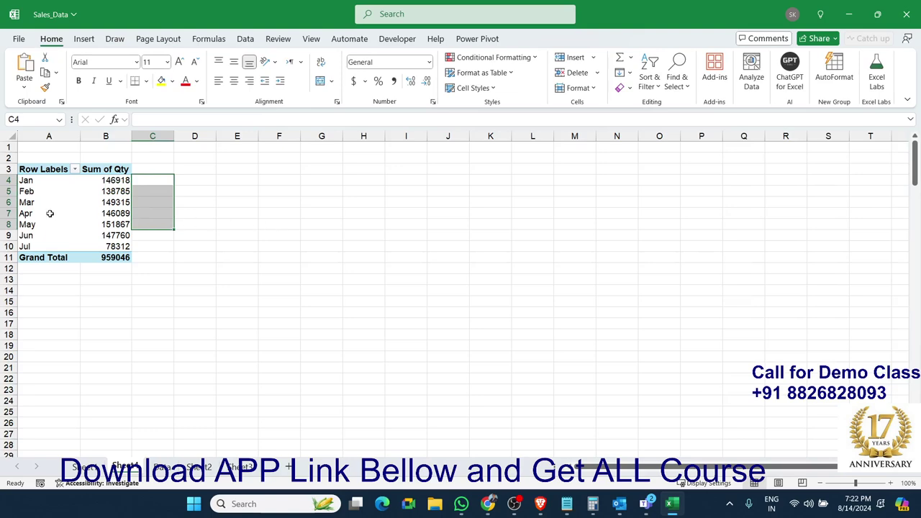
Inspect the Jan through Apr monthly quantities in the pivot.
click(144, 180)
click(112, 193)
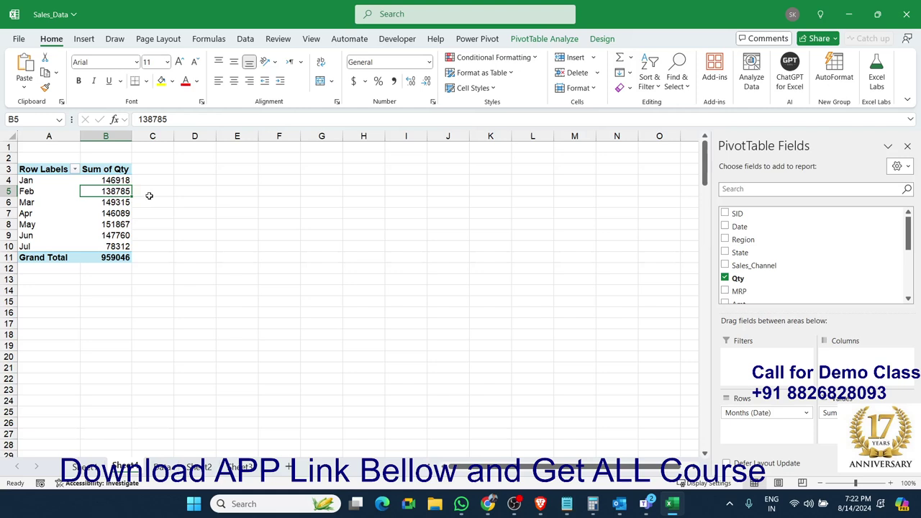
click(148, 193)
drag(113, 205, 113, 180)
click(117, 180)
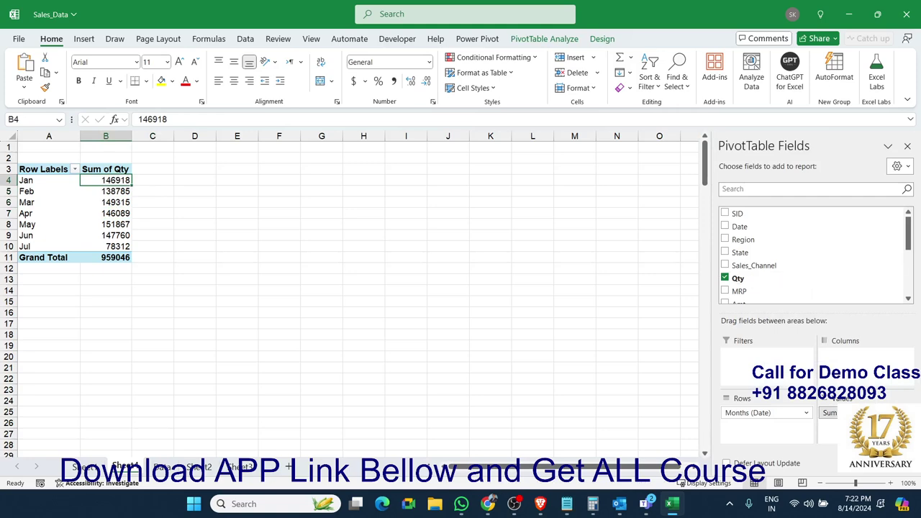
click(829, 412)
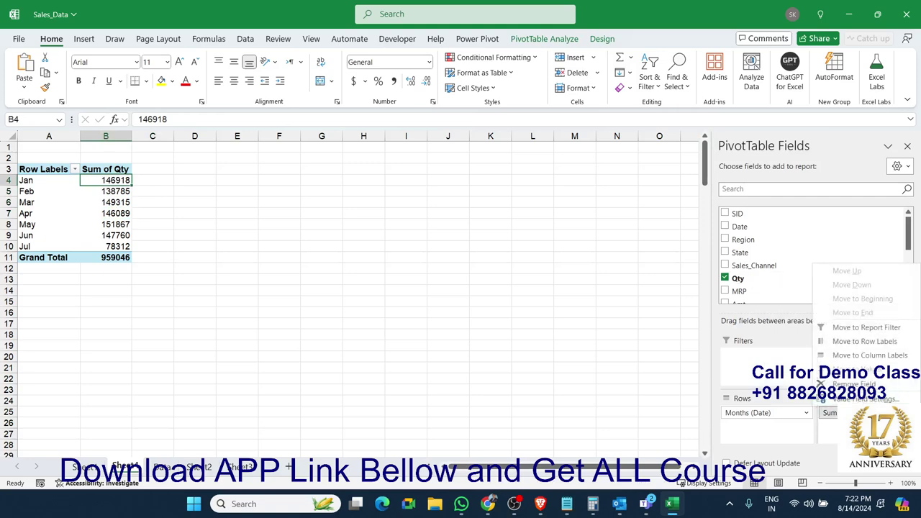
Add Sum of Qty2 as a Running Total In Months (Date), reaching 959046 by Jul.
mouse_move(738, 279)
mouse_down()
mouse_move(778, 311)
mouse_move(857, 418)
mouse_up()
click(857, 426)
click(857, 415)
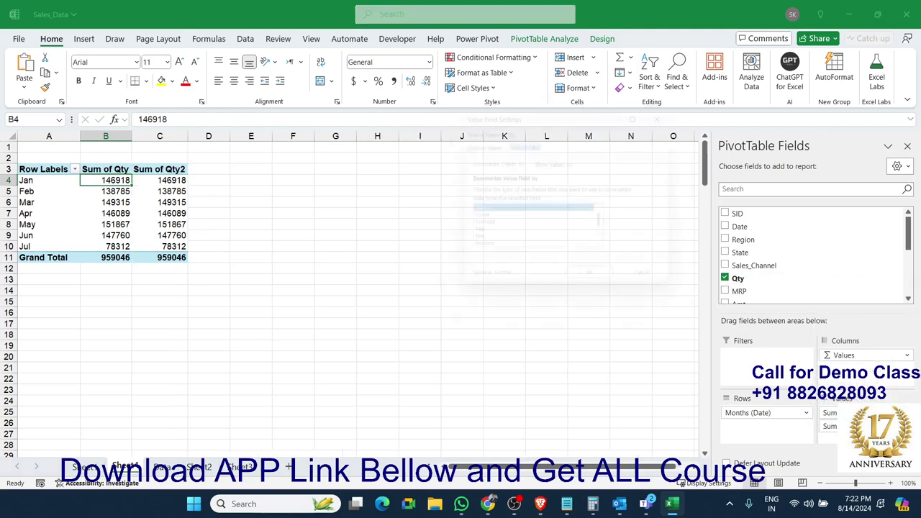
click(559, 164)
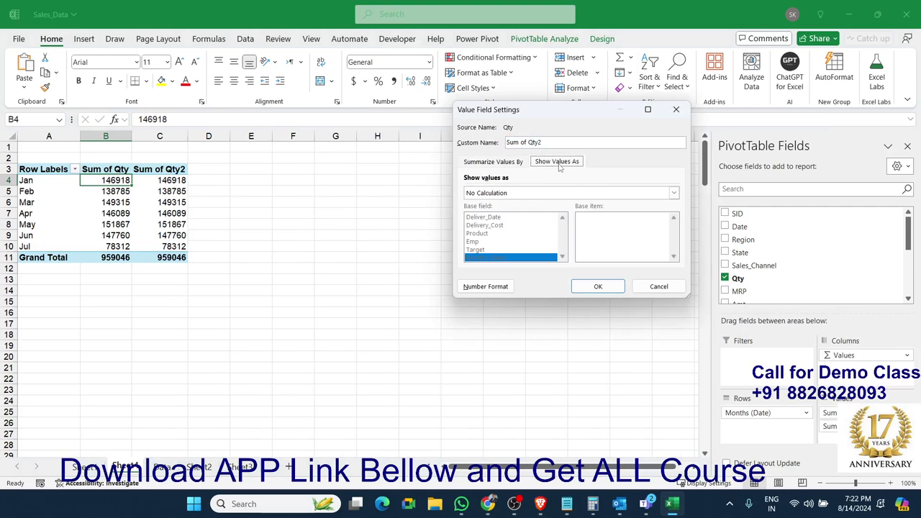
click(526, 193)
scroll(521, 231, down, 2)
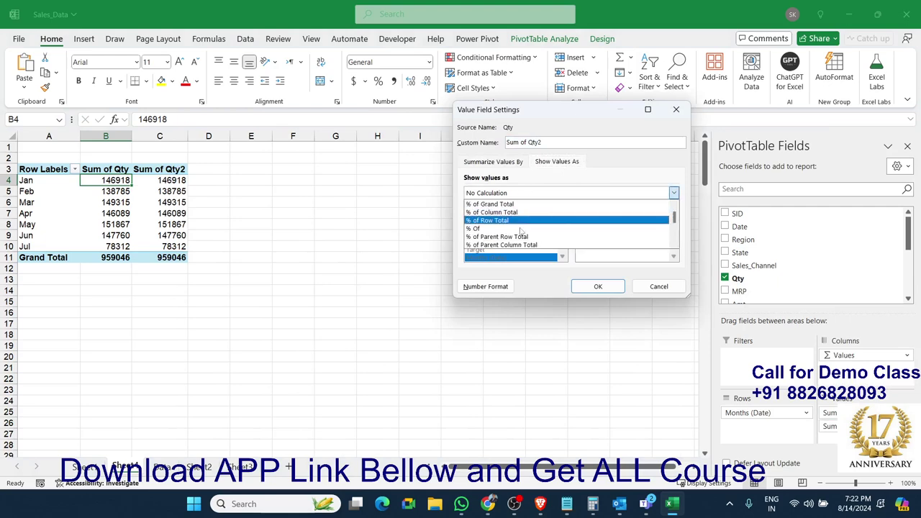
scroll(520, 231, down, 2)
scroll(521, 231, down, 1)
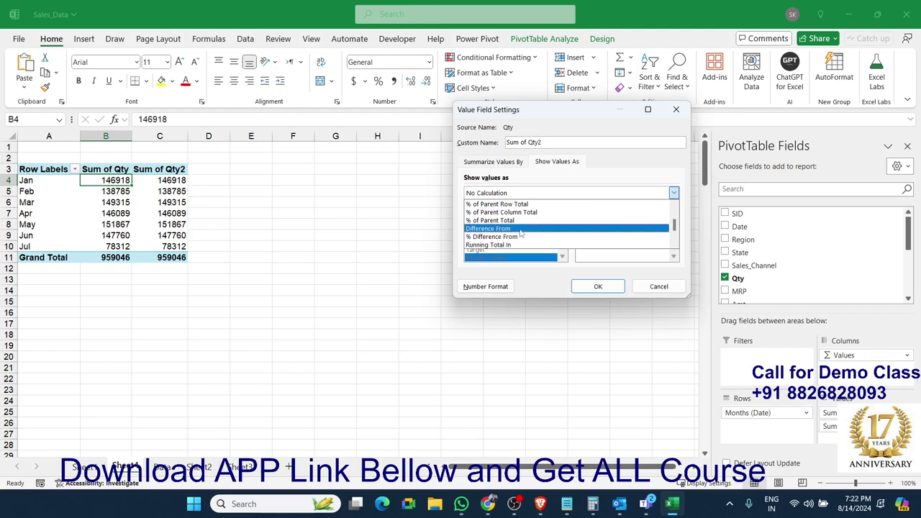
click(510, 245)
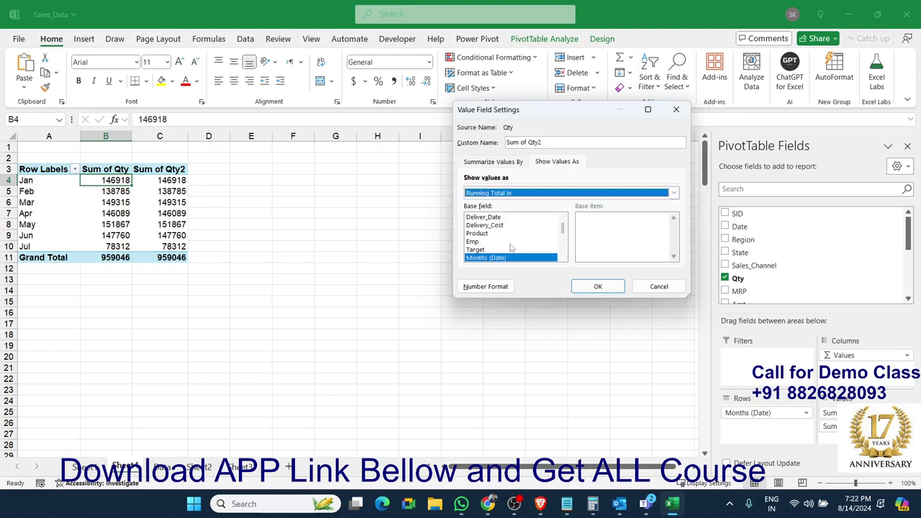
click(594, 287)
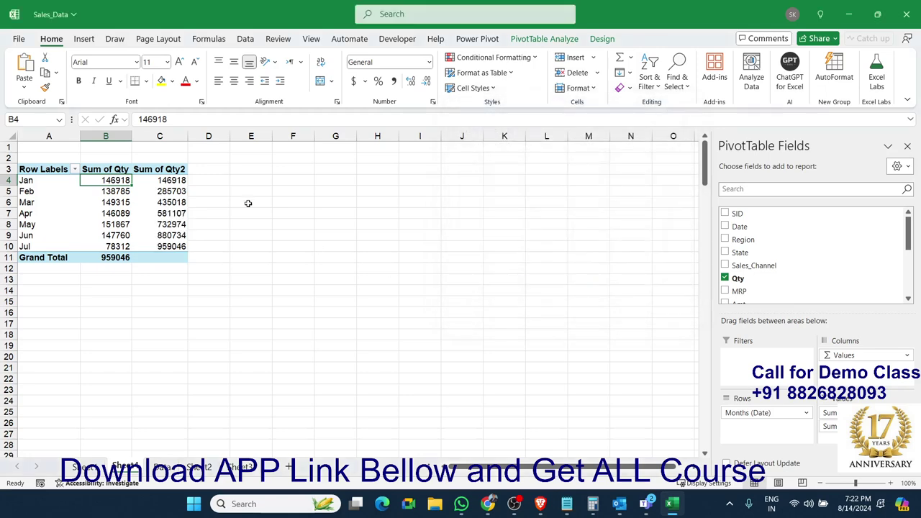
Check cells D4 to D6 and the Feb quantity against the running total.
click(219, 185)
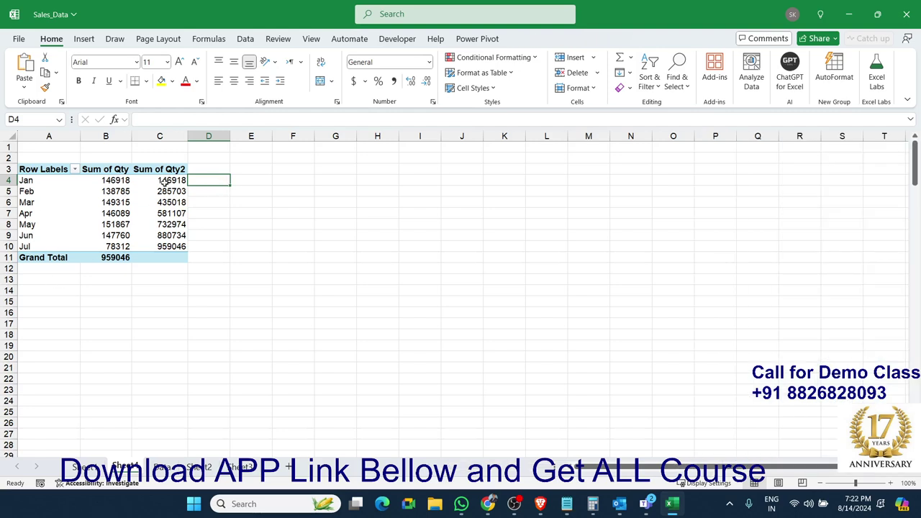
click(199, 189)
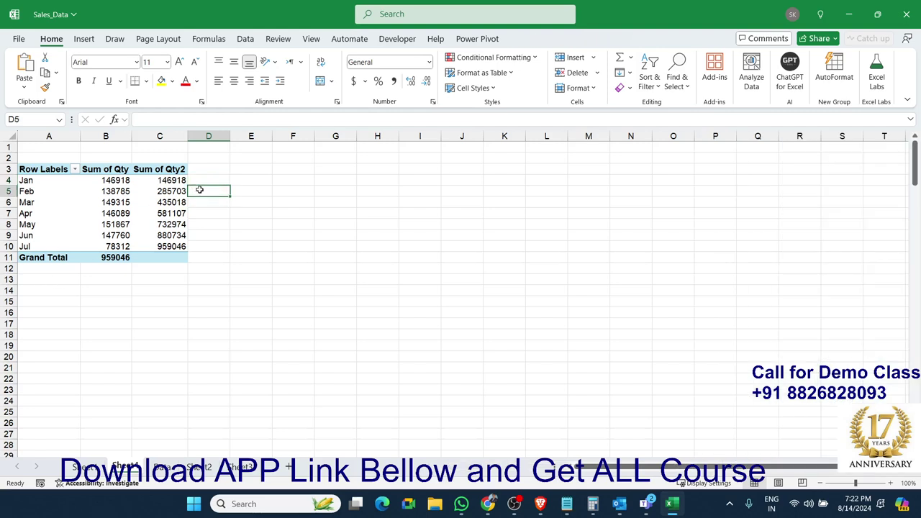
click(202, 200)
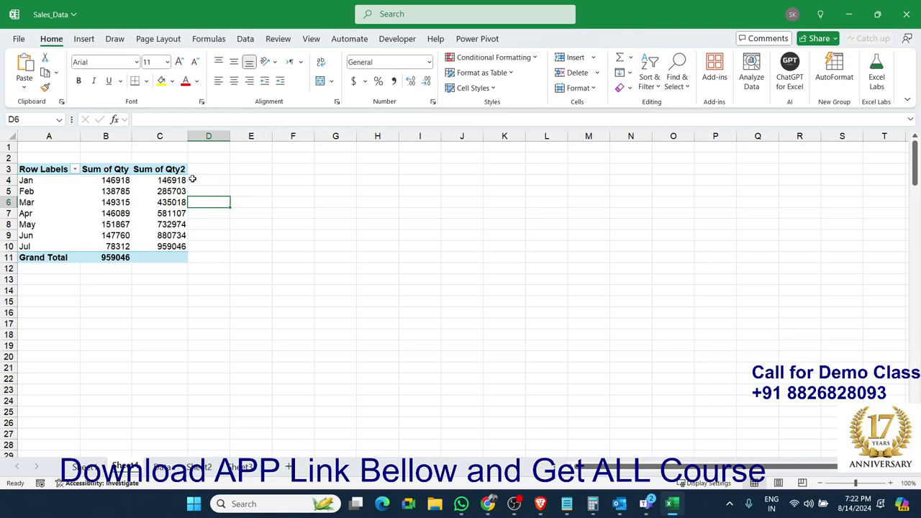
click(119, 192)
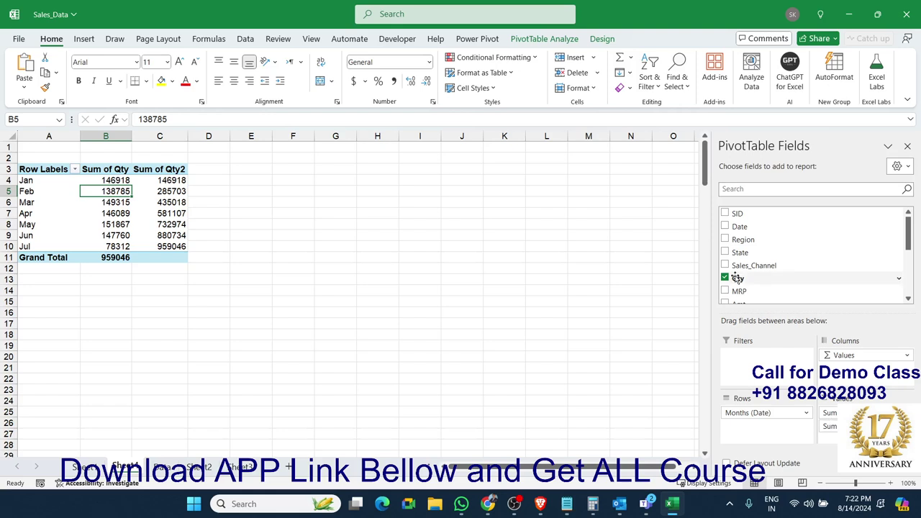
Add Sum of Qty3 as % Running Total In months, from 15.32% in Jan to 100.00%.
drag(739, 278, 835, 424)
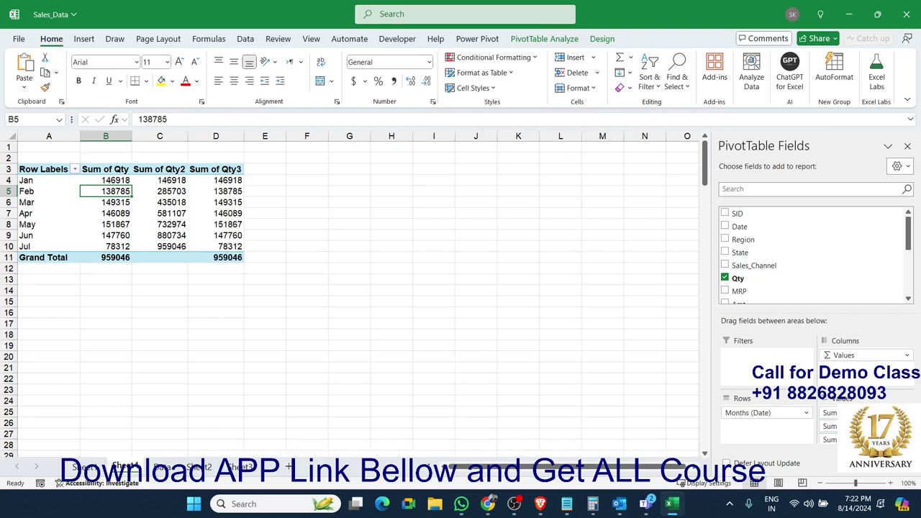
click(831, 440)
click(849, 428)
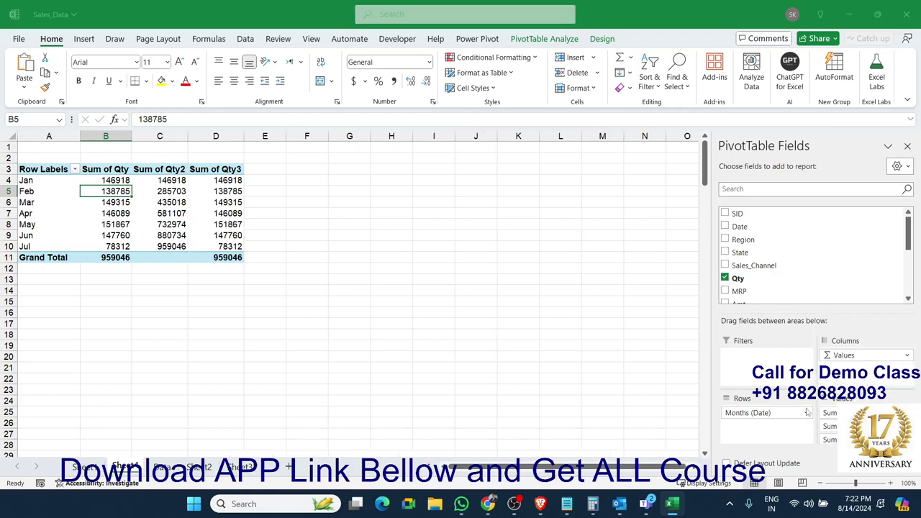
click(552, 164)
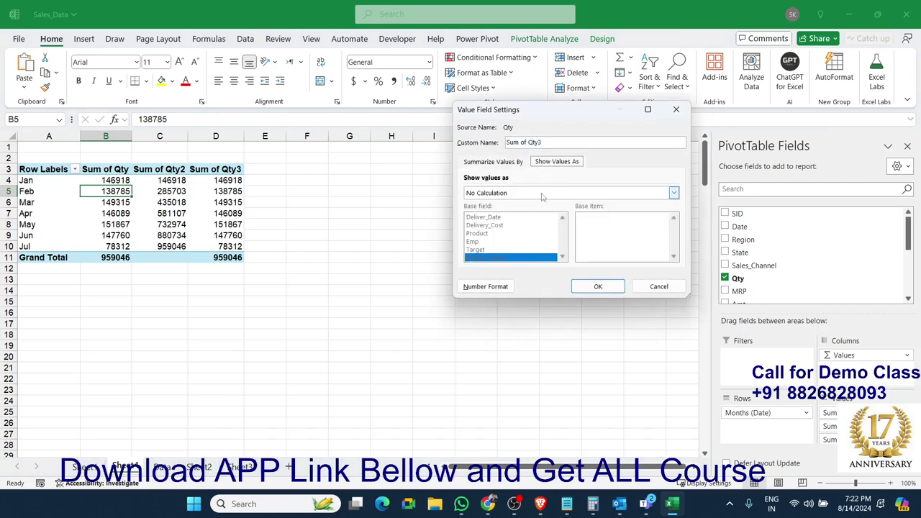
click(674, 192)
scroll(531, 235, down, 1)
scroll(531, 235, down, 2)
scroll(529, 236, down, 1)
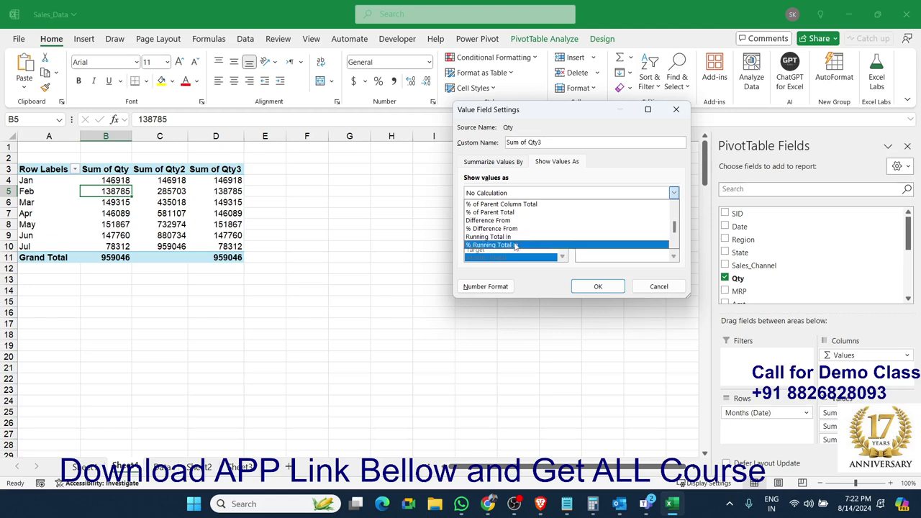
click(515, 245)
click(597, 286)
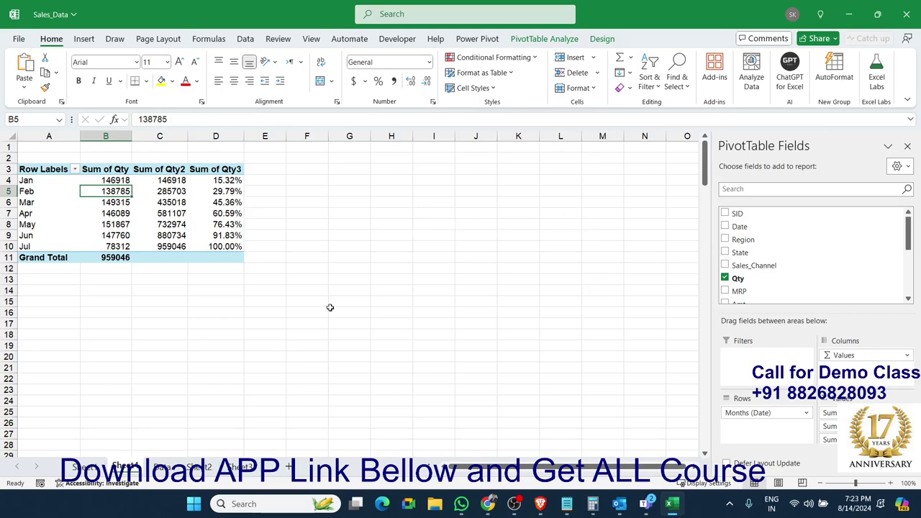
On the Data sheet, select the full sales data block from A1 through column O.
click(173, 467)
click(79, 279)
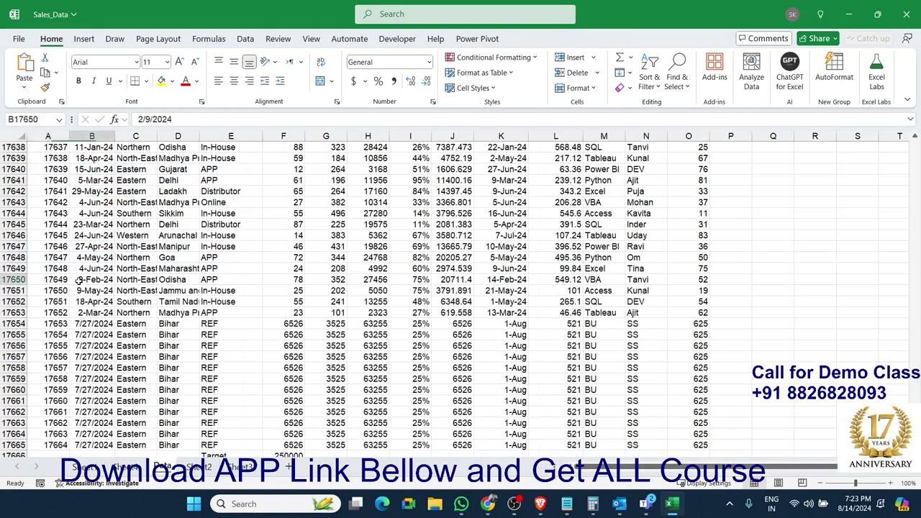
key(ctrl+Up)
key(Right)
key(Right)
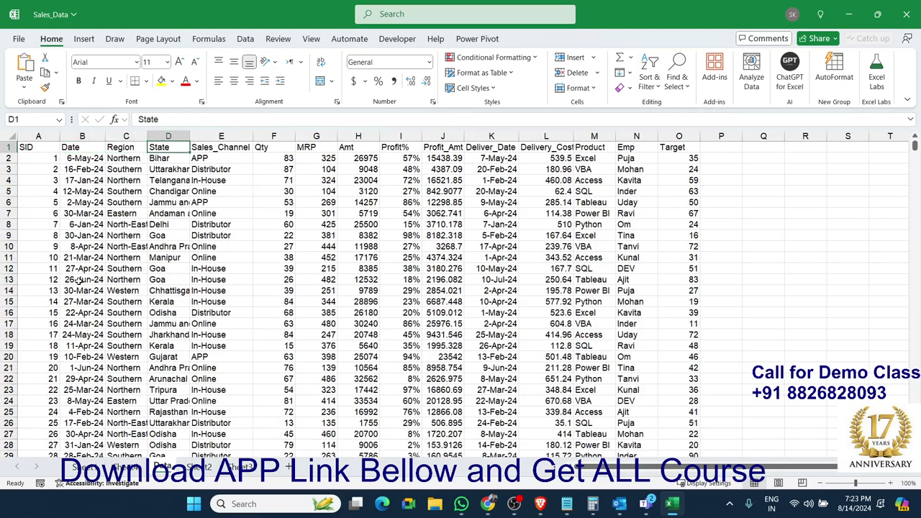
key(Left)
key(Left)
key(Left)
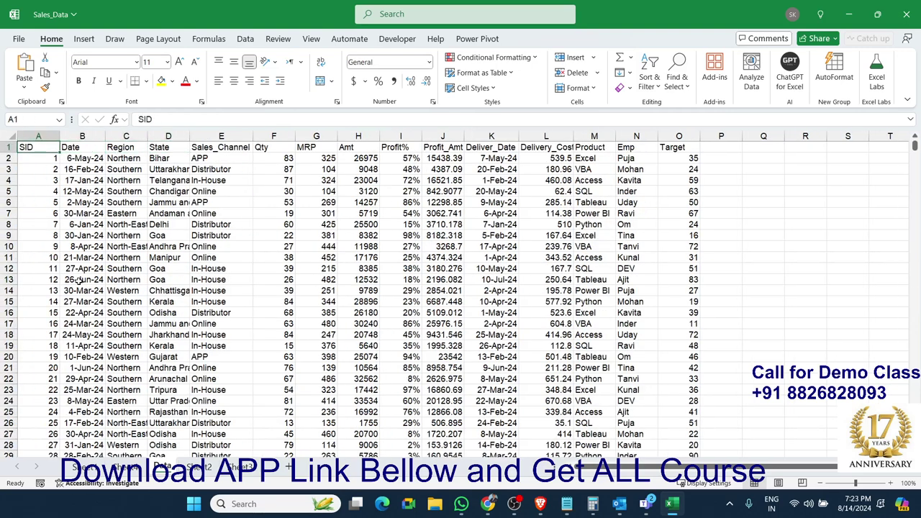
key(ctrl+shift+Right)
key(ctrl+shift+Down)
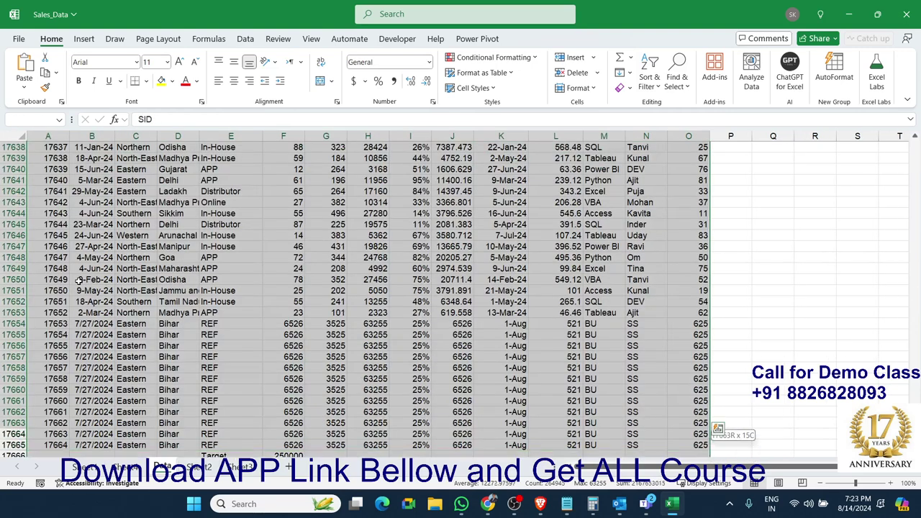
key(ctrl+Home)
Copy columns A–G down to row 17665 and paste them at A1 of a new workbook.
key(shift+Right)
key(shift+Right)
key(shift+Right)
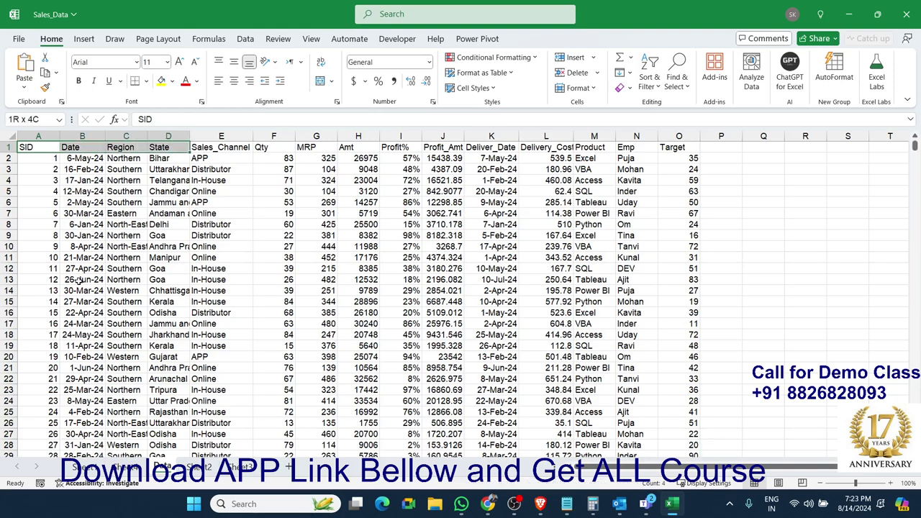
key(shift+Right)
key(shift+Right)
key(shift+Right)
key(ctrl+shift+Down)
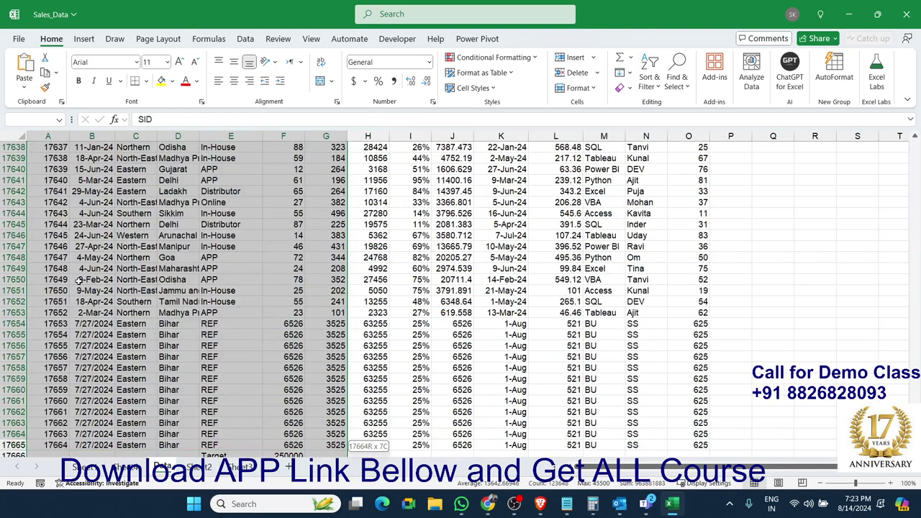
drag(349, 454, 355, 418)
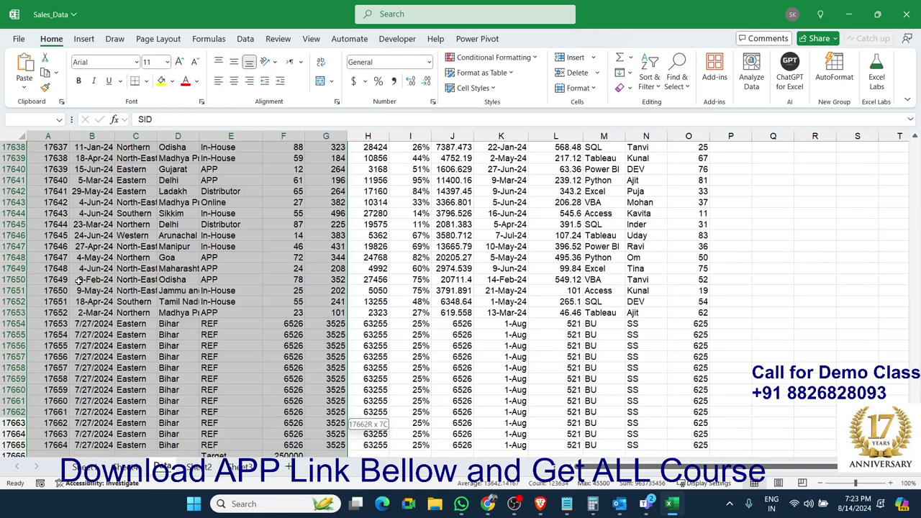
click(355, 440)
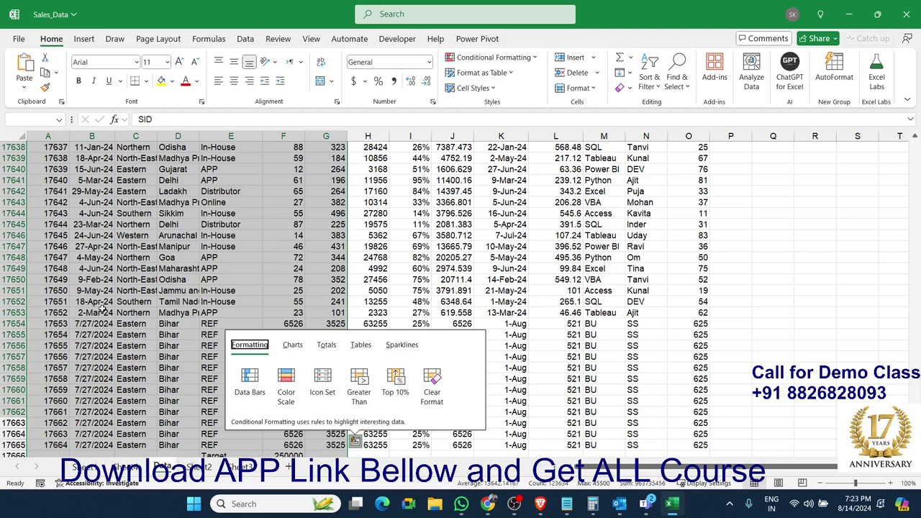
key(Escape)
key(ctrl+c)
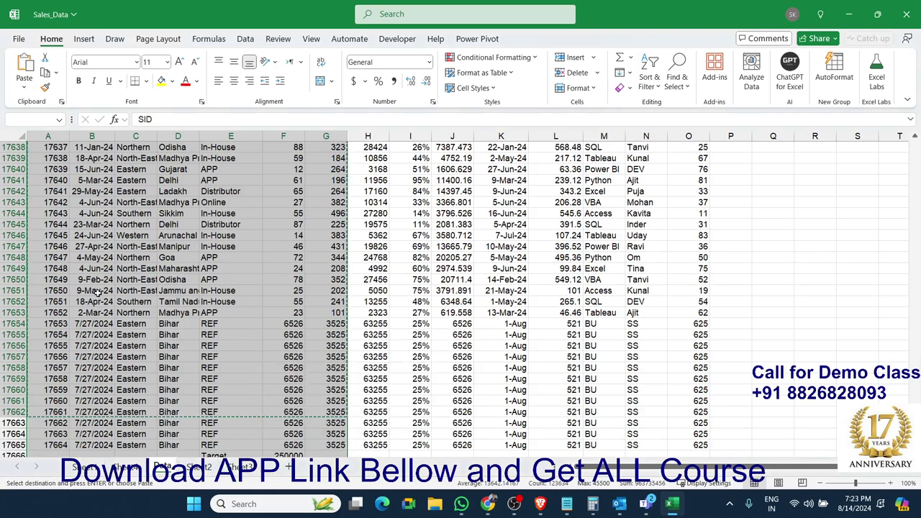
key(ctrl+n)
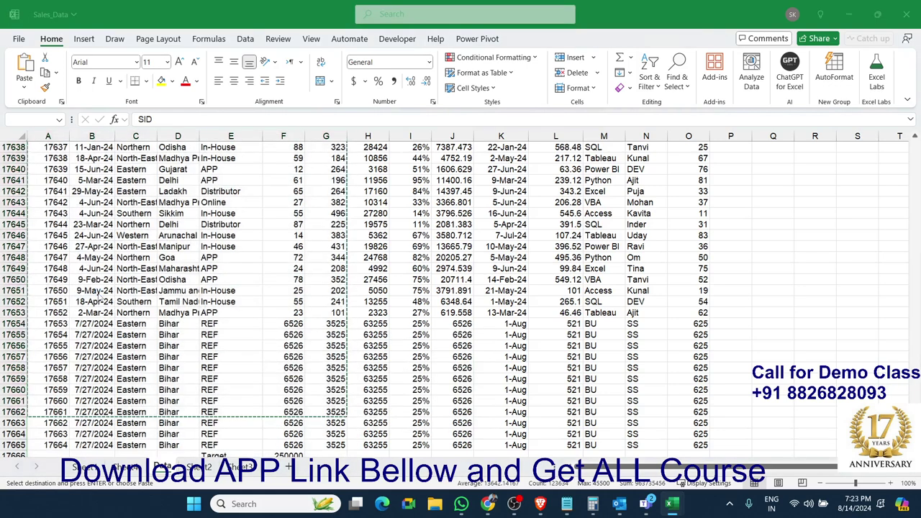
key(ctrl+v)
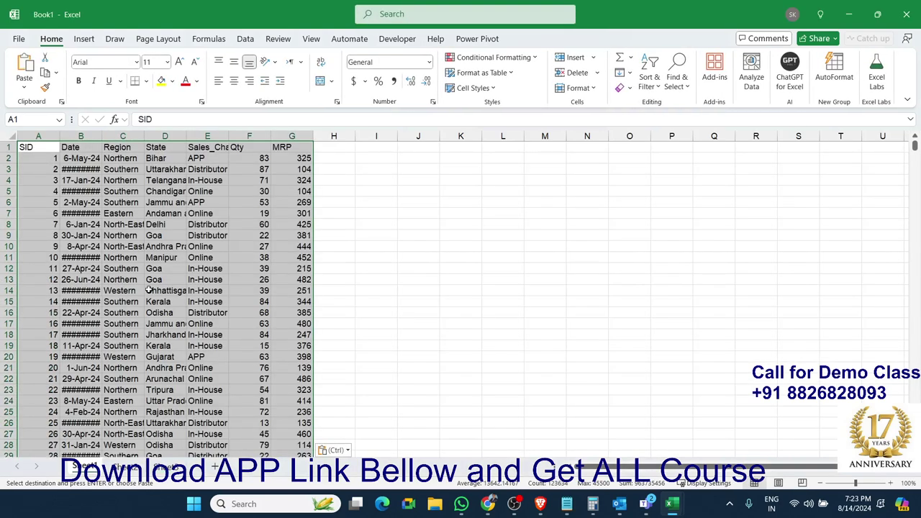
Insert a PivotTable from the data range onto a new sheet.
click(83, 39)
click(52, 81)
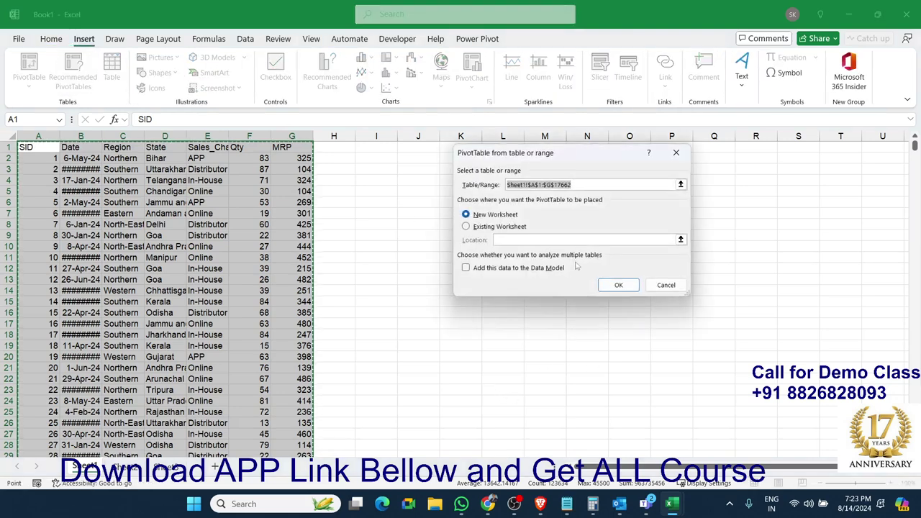
key(Return)
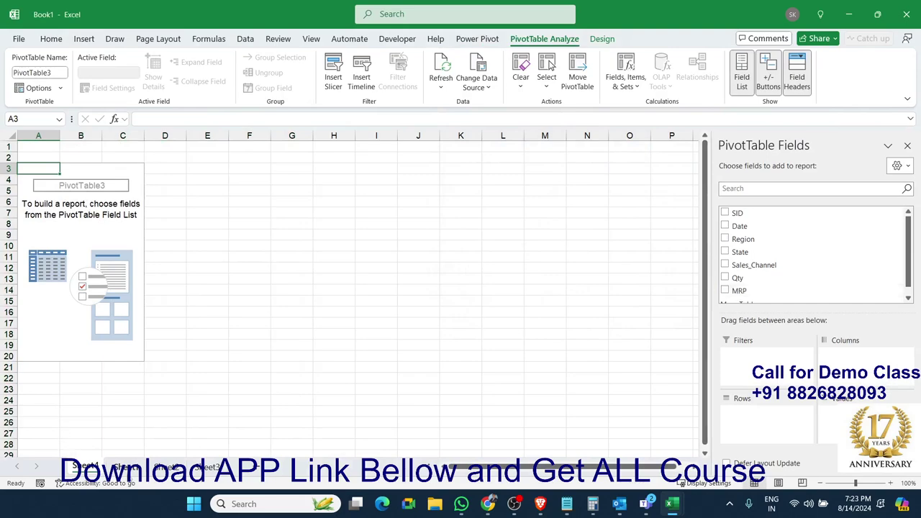
key(ctrl+Page_Down)
click(84, 468)
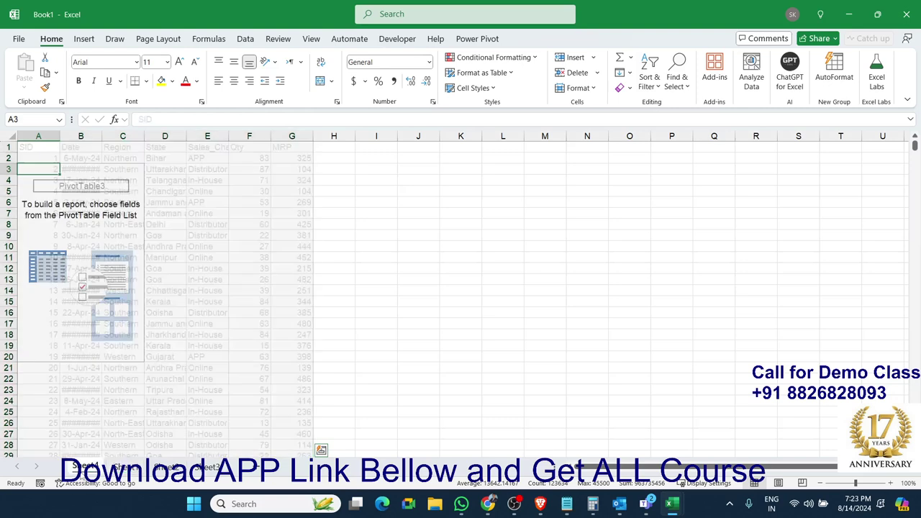
Put Region in the pivot rows and add Qty and MRP as values.
click(767, 240)
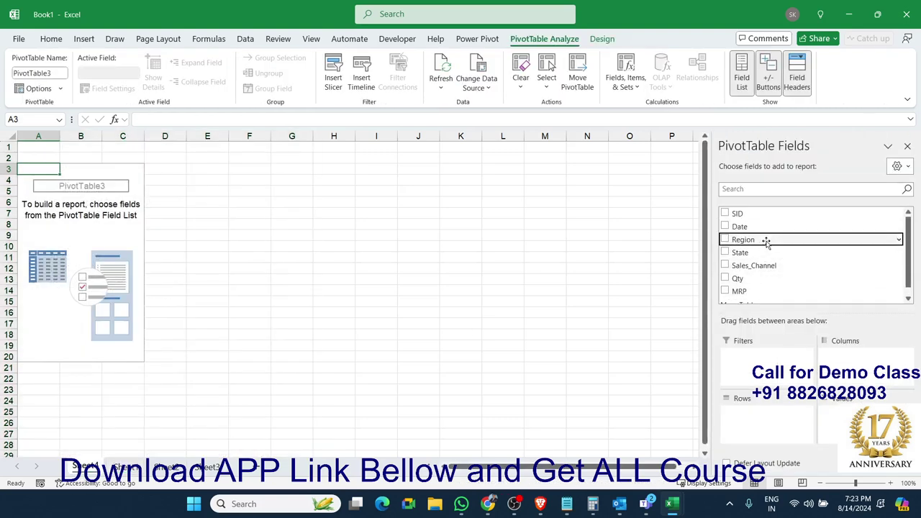
drag(764, 240, 781, 436)
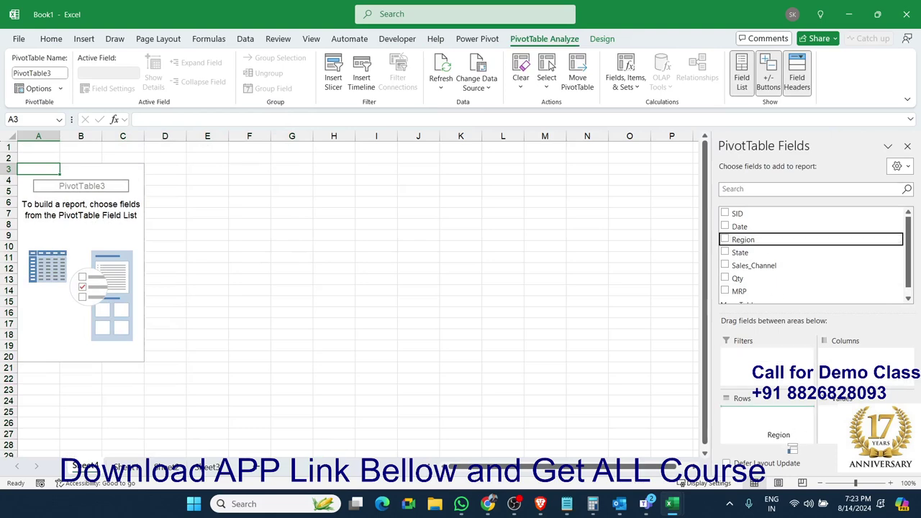
click(757, 279)
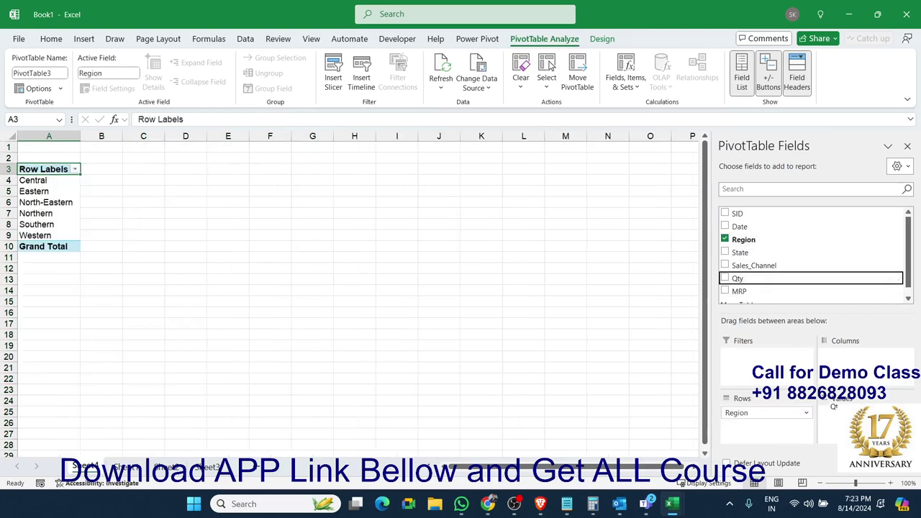
click(751, 290)
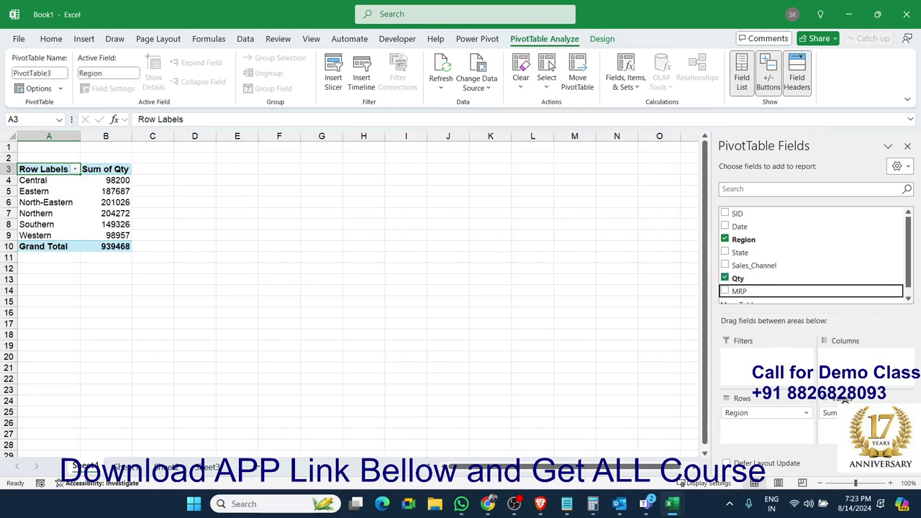
Change the MRP value field to summarize by Average instead of Sum.
click(830, 426)
click(838, 353)
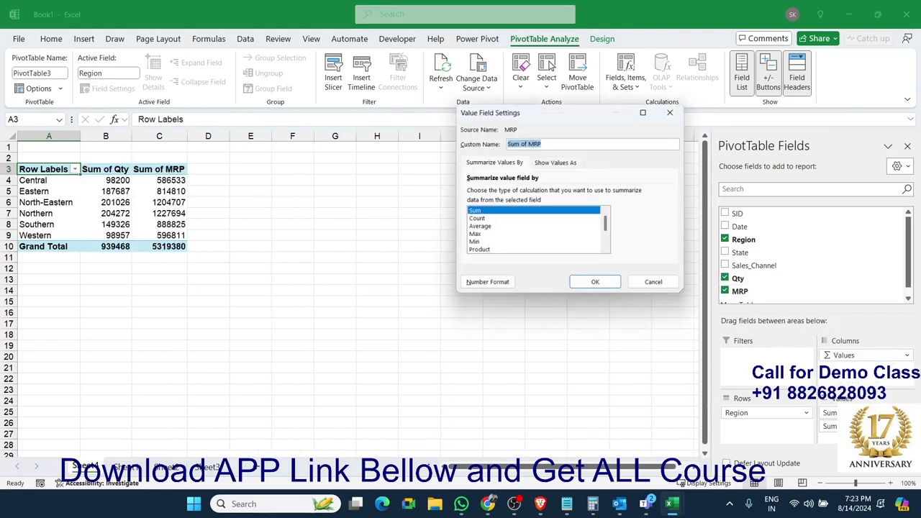
click(493, 221)
click(497, 229)
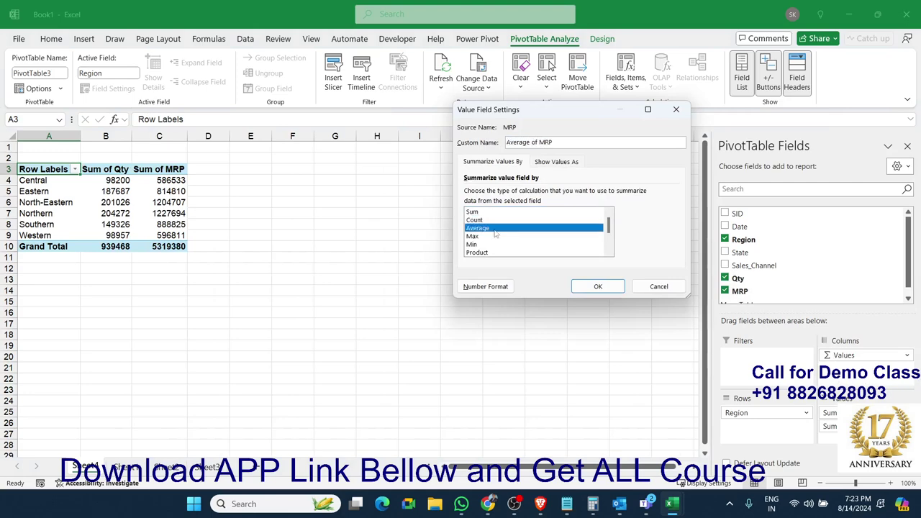
click(596, 285)
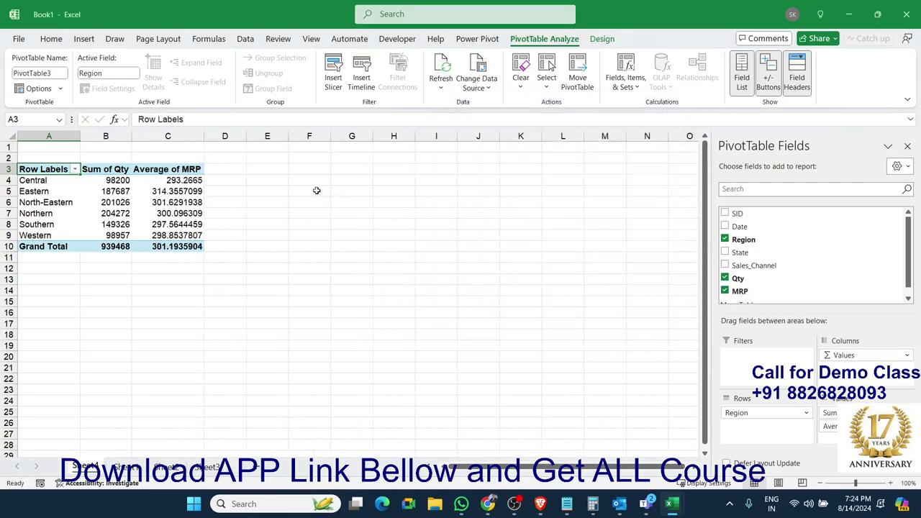
Check the Qty and MRP columns on the source sheet, then return to the pivot table.
click(233, 185)
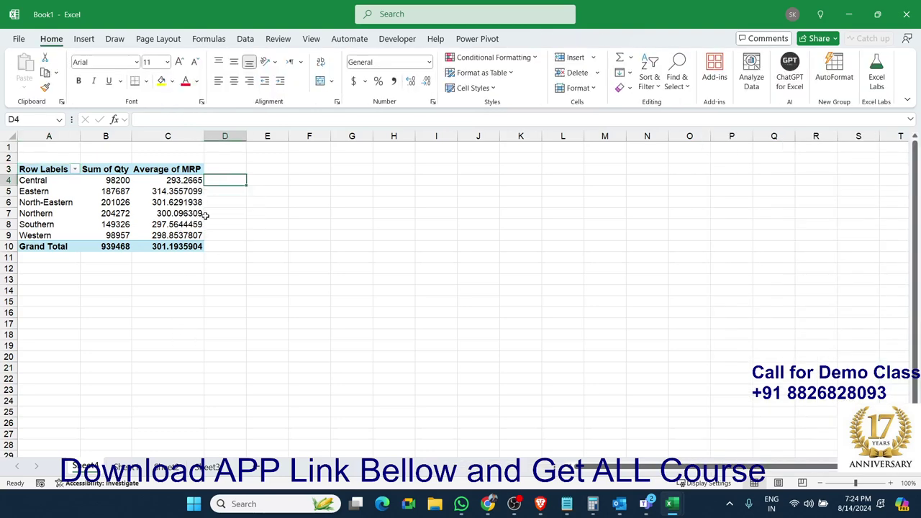
key(ctrl+Page_Down)
click(249, 136)
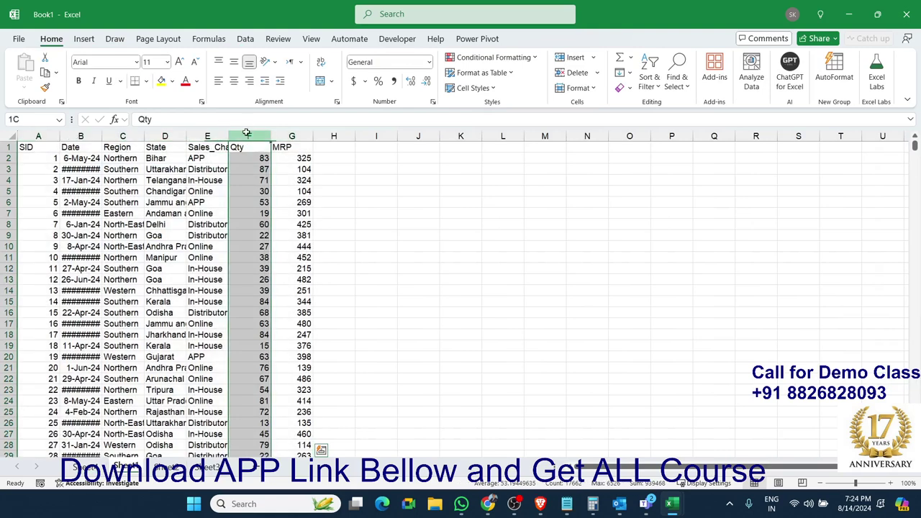
click(295, 136)
click(322, 136)
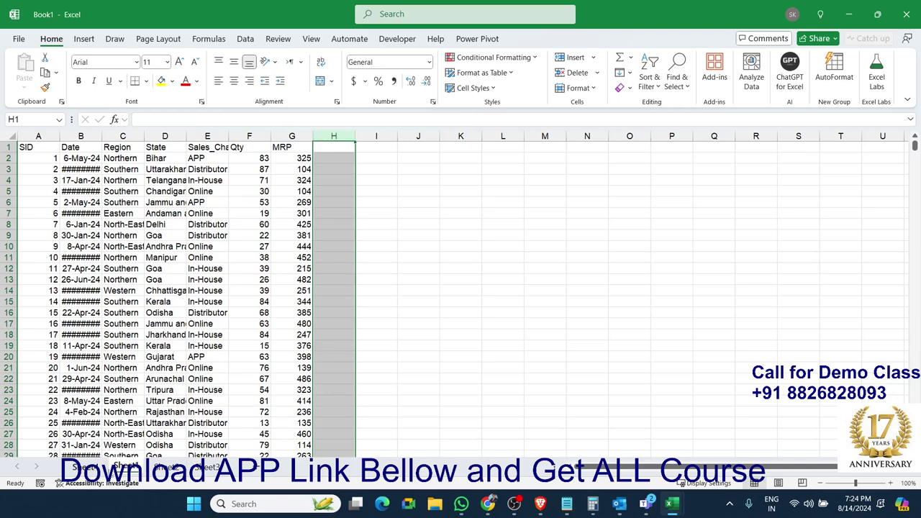
click(86, 467)
click(155, 224)
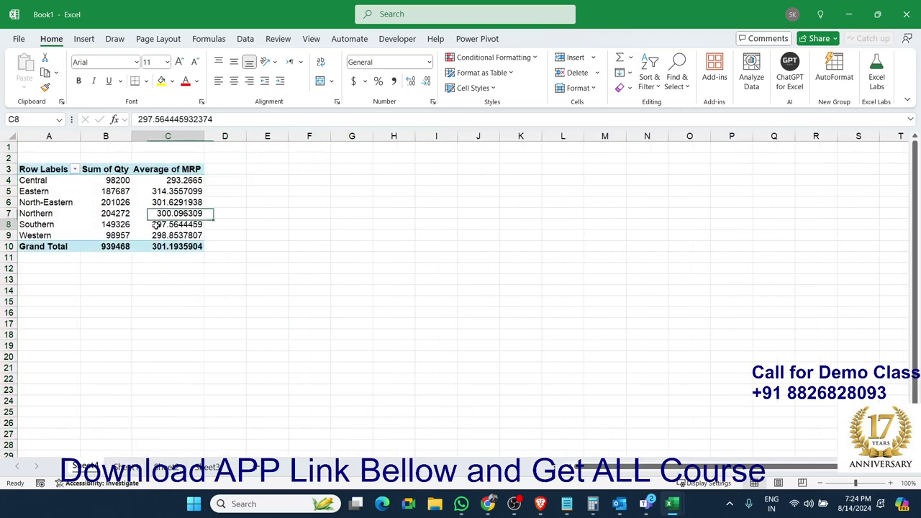
Start a new calculated field for the pivot table named Amt.
click(121, 212)
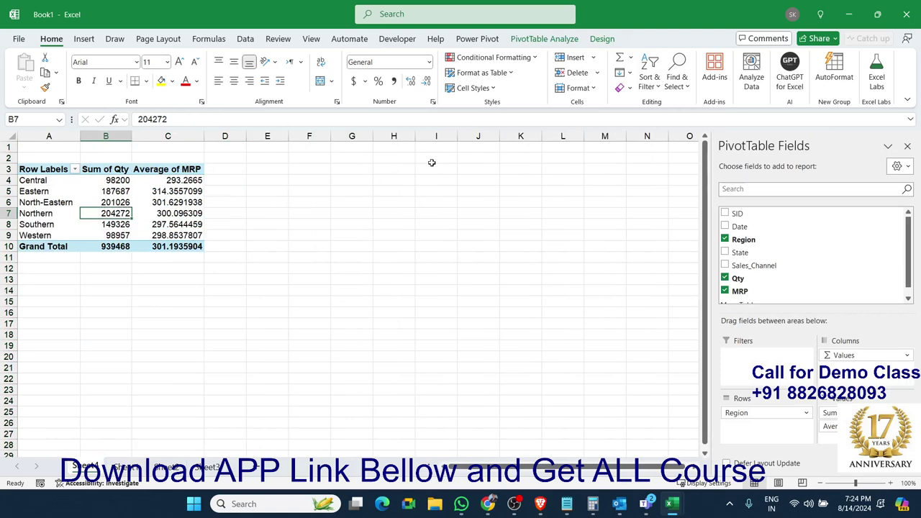
click(541, 39)
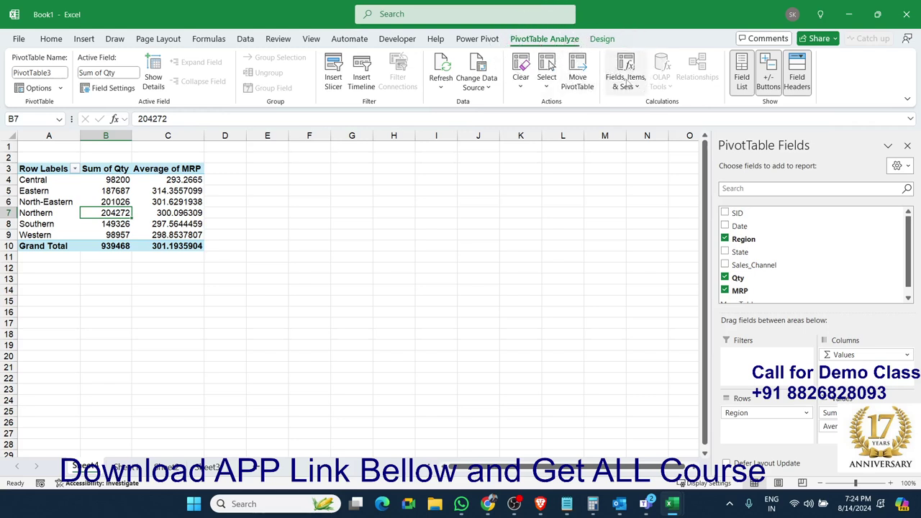
click(623, 72)
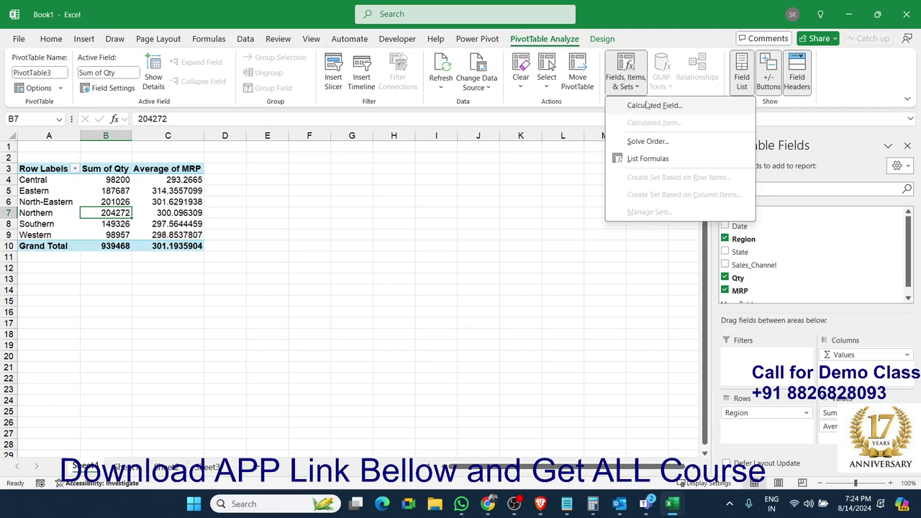
click(647, 105)
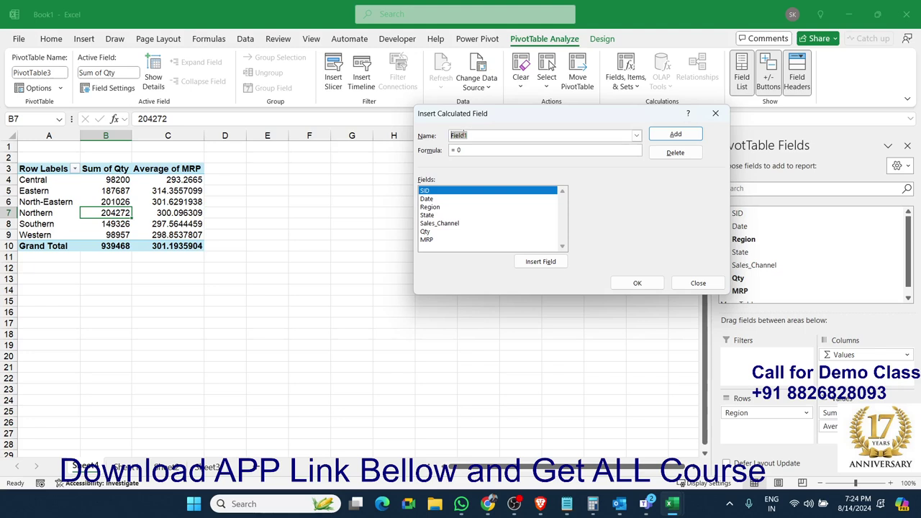
text(Amt)
Define Amt as Qty*average(MRP) and add it to the pivot table.
click(425, 232)
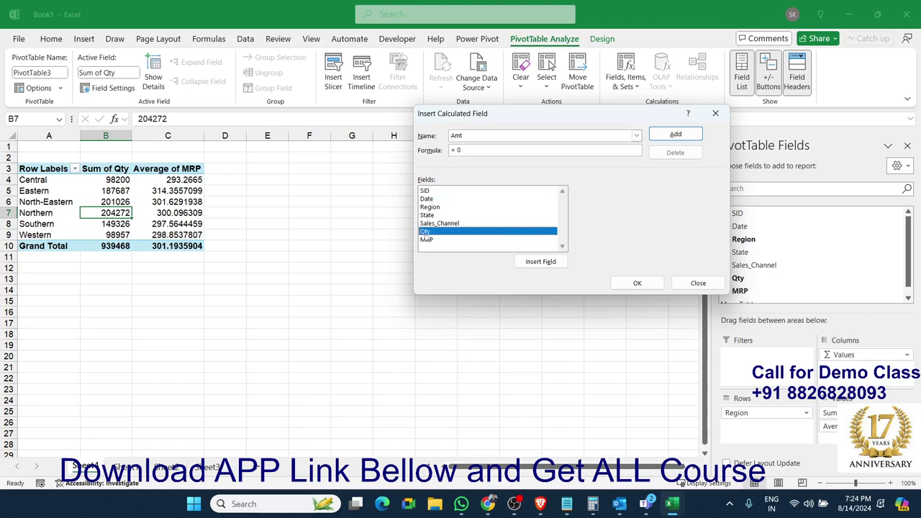
click(532, 262)
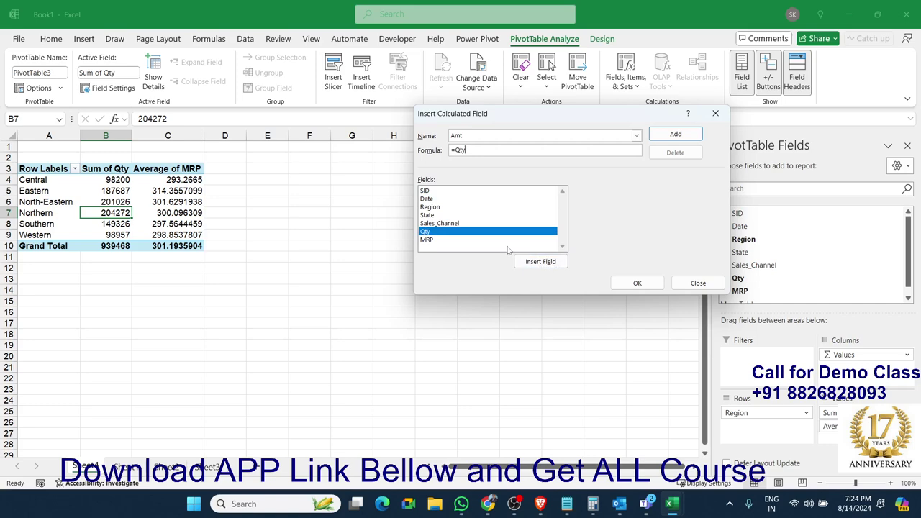
key(BackSpace)
key(BackSpace)
text(sum)
double_click(500, 235)
key(BackSpace)
key(BackSpace)
key(BackSpace)
key(BackSpace)
key(BackSpace)
double_click(500, 233)
text(*)
text(e)
double_click(456, 241)
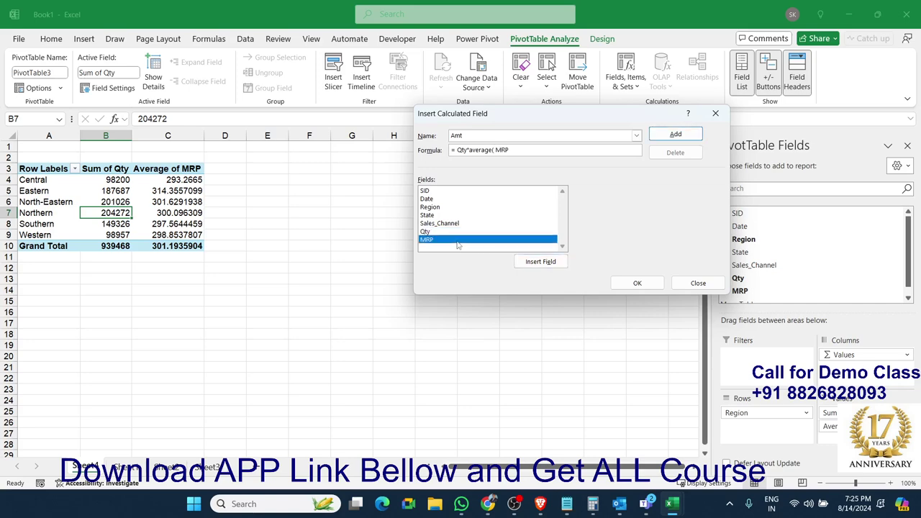
click(677, 134)
click(636, 282)
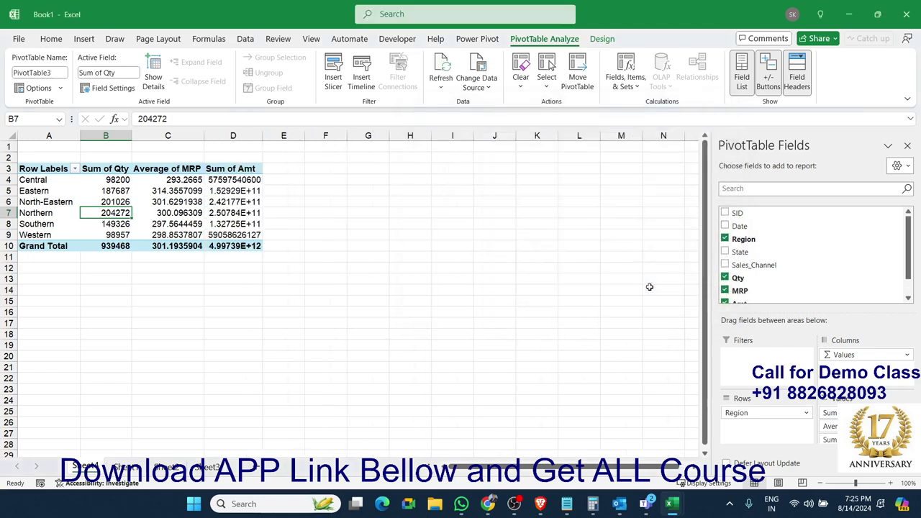
click(229, 183)
click(229, 192)
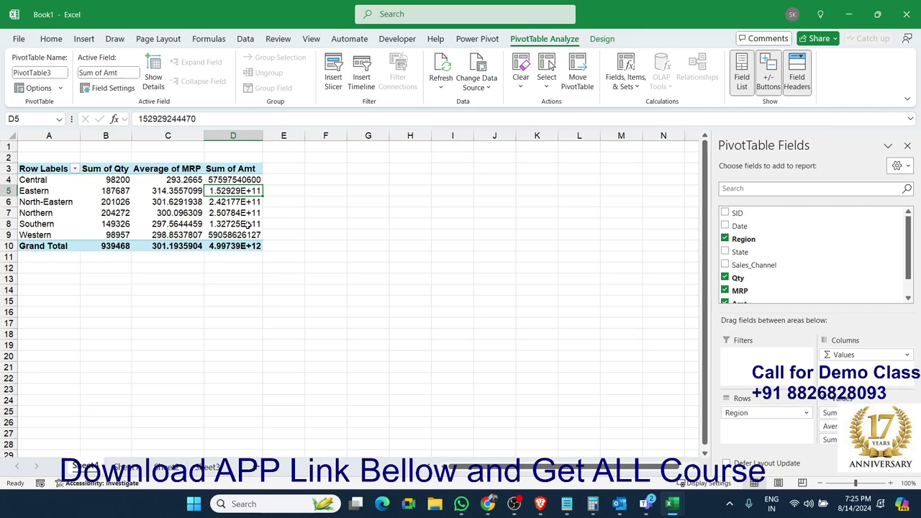
click(237, 180)
click(314, 181)
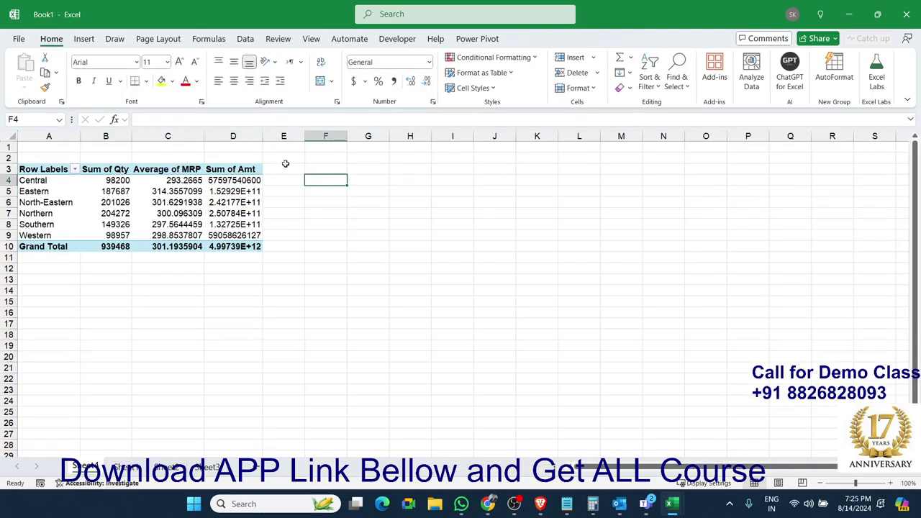
drag(248, 184, 244, 235)
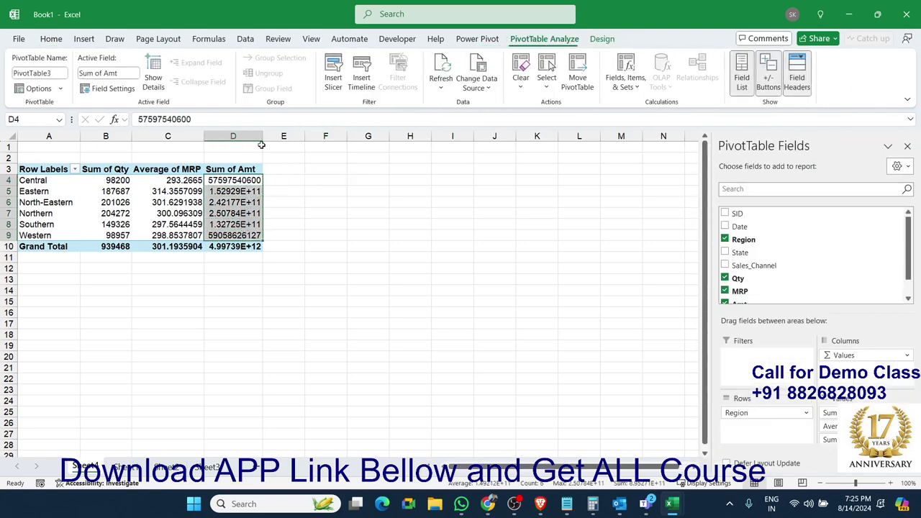
drag(262, 137, 300, 137)
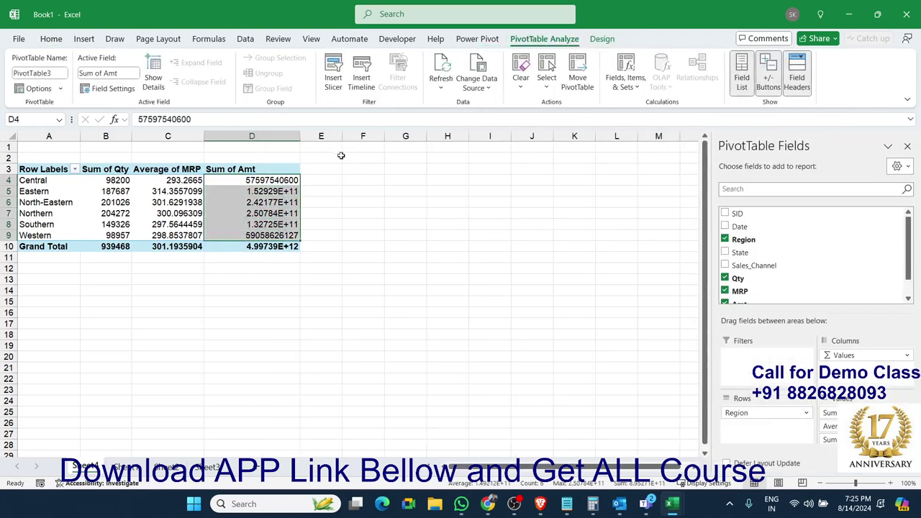
click(331, 181)
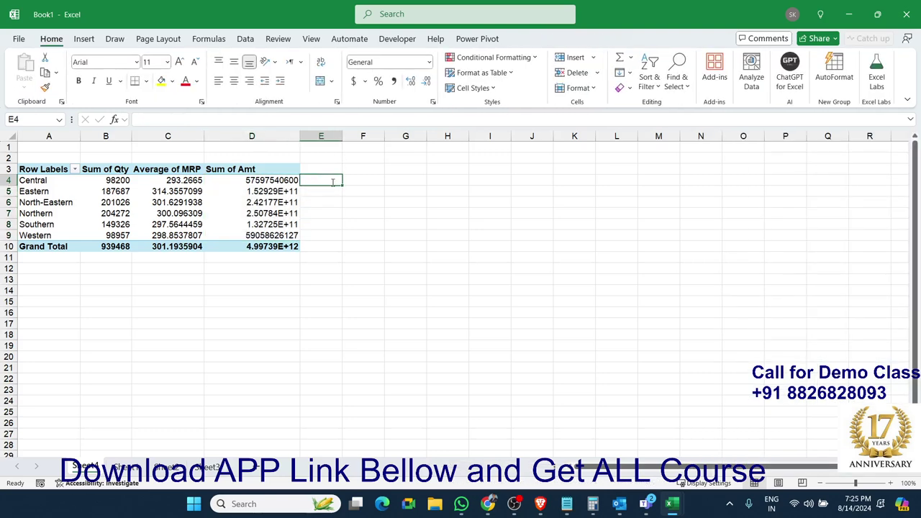
text(=)
key(Left)
key(Left)
key(Left)
key(Left)
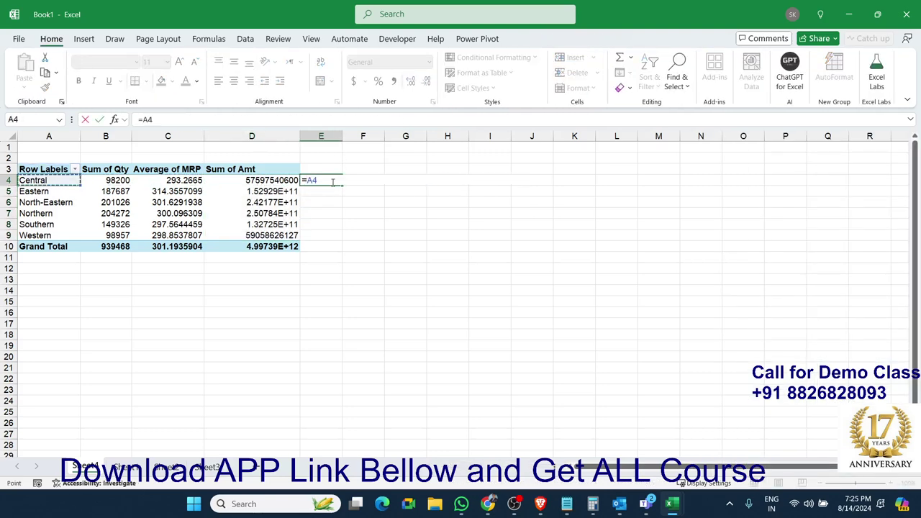
key(Right)
text(*)
key(Left)
key(Left)
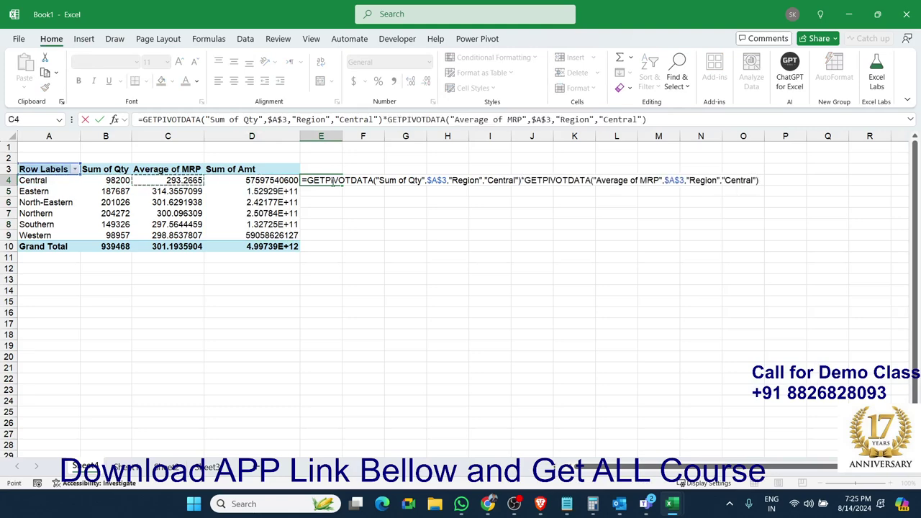
key(Return)
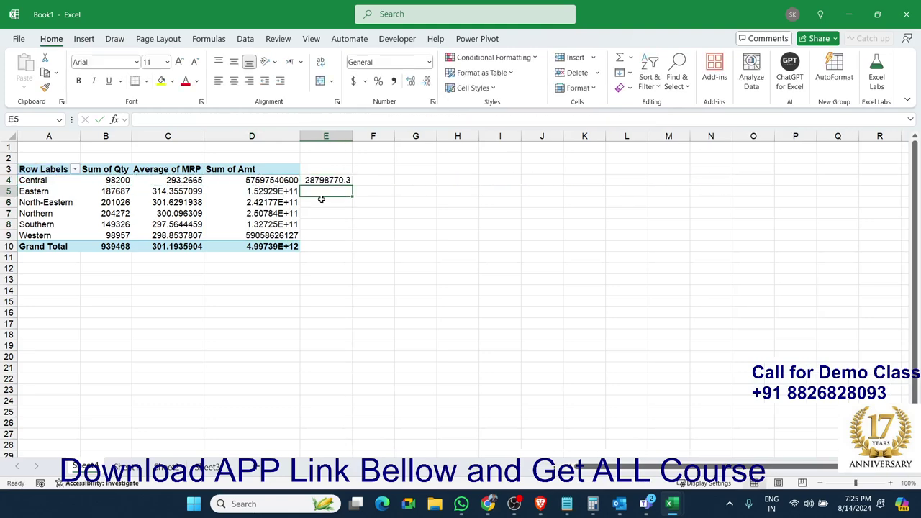
click(329, 182)
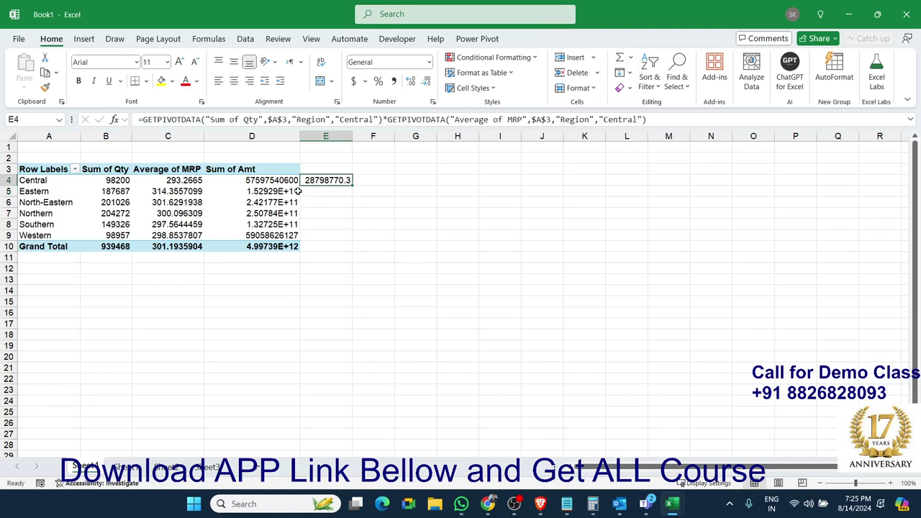
click(185, 182)
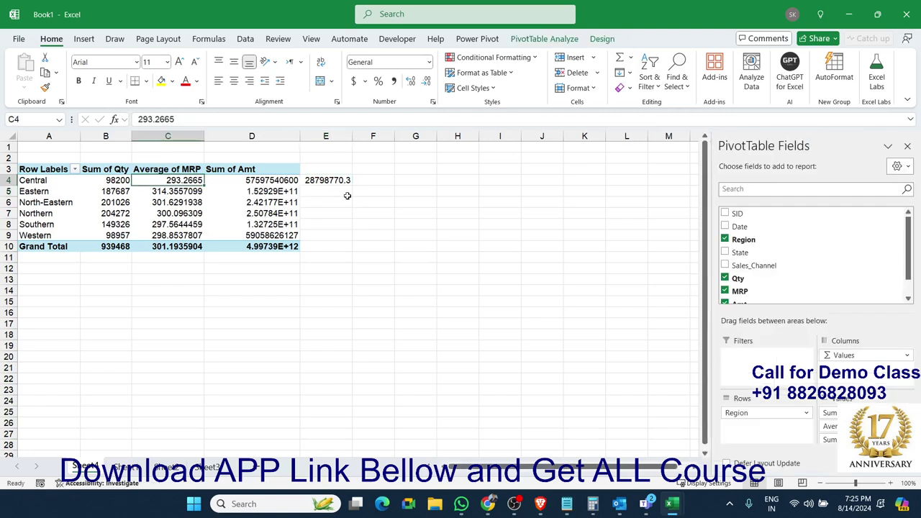
click(336, 201)
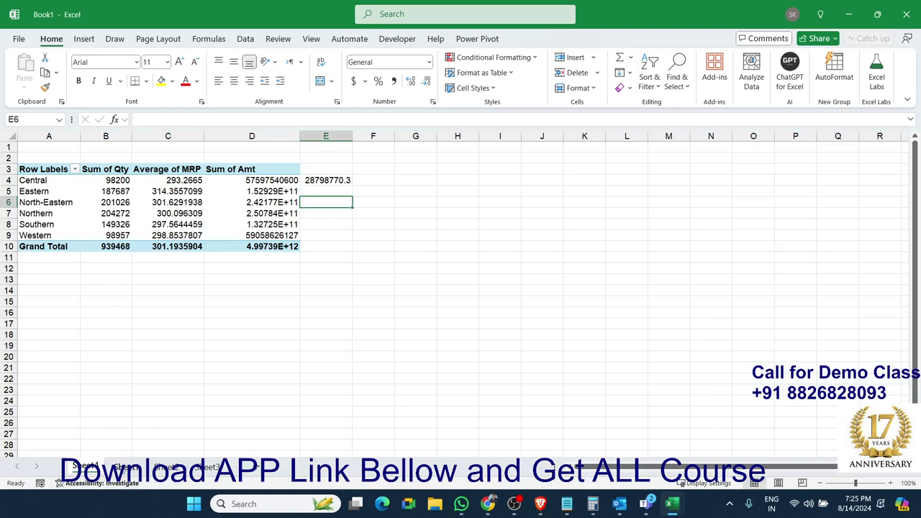
click(128, 325)
Enter =AVERAGE of Sheet1's MRP column G in B17, giving 301.19359.
text(=av)
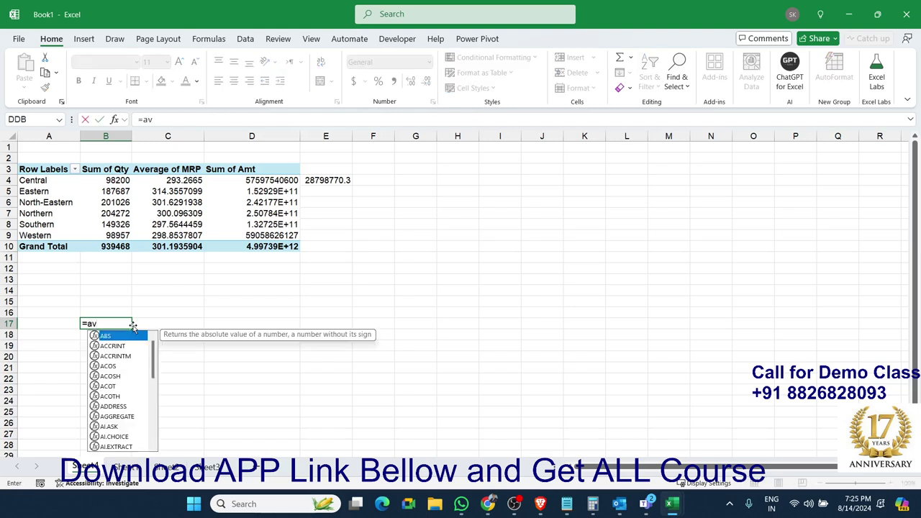
key(Down)
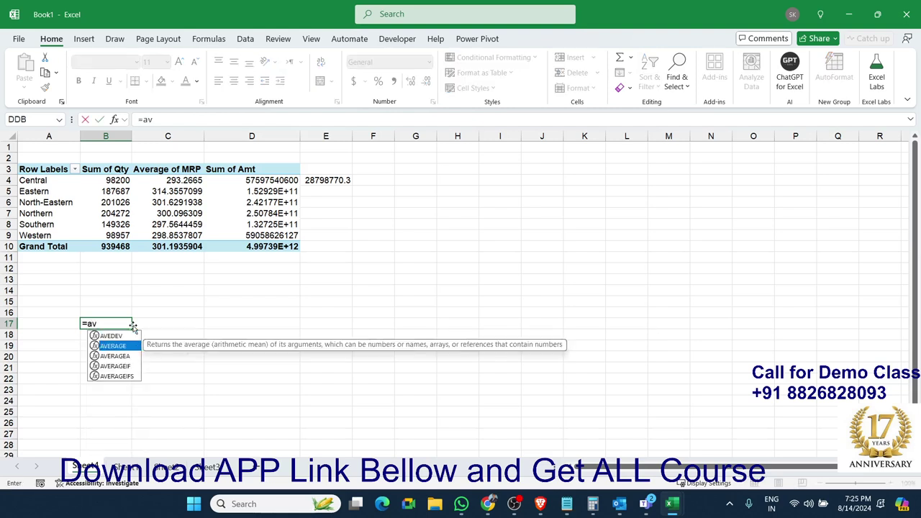
key(Tab)
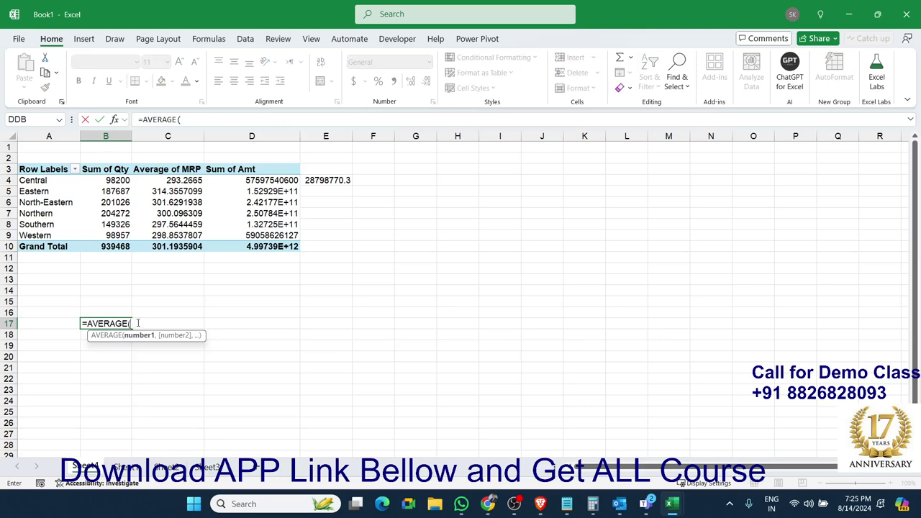
click(126, 467)
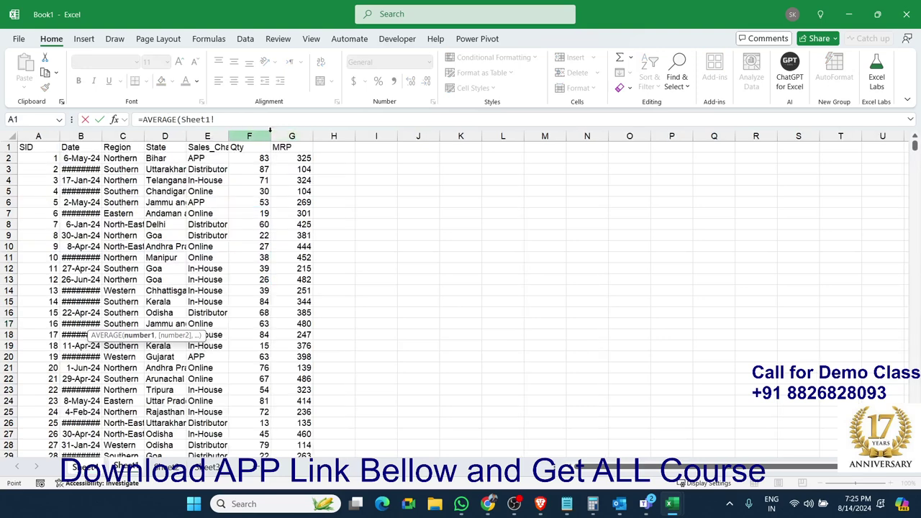
click(292, 136)
key(Return)
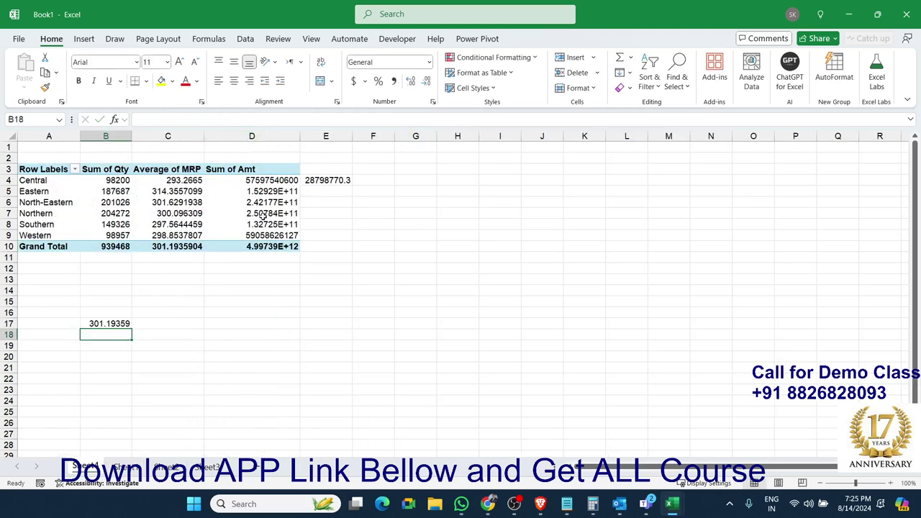
Try a C16 check multiplying Central's Sum of Qty by B17, then delete it.
click(192, 315)
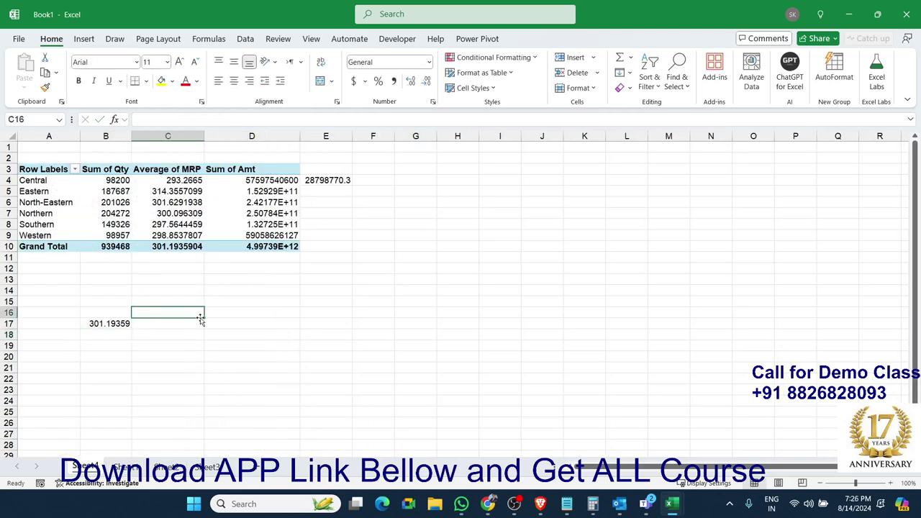
text(=)
key(Up)
key(Up)
key(Up)
key(Up)
key(Up)
key(Up)
key(Up)
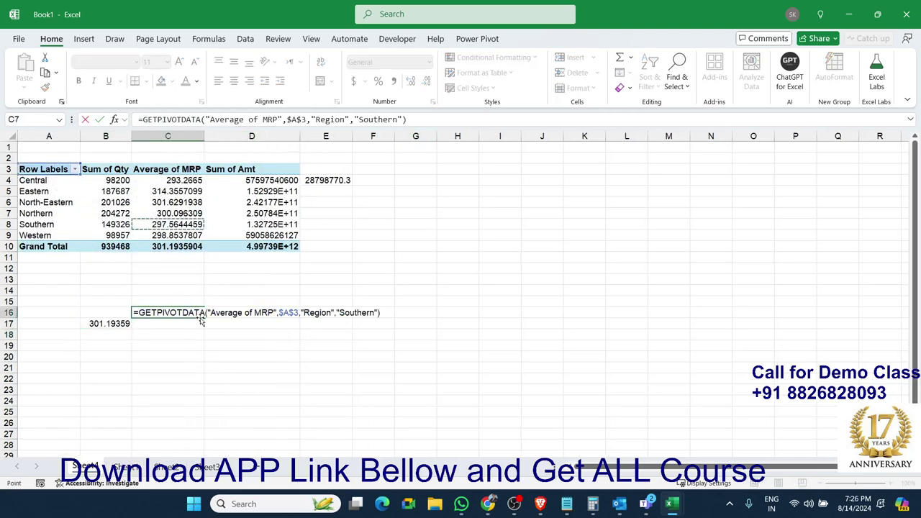
key(Up)
key(Up)
key(Up)
key(Down)
key(Left)
key(Down)
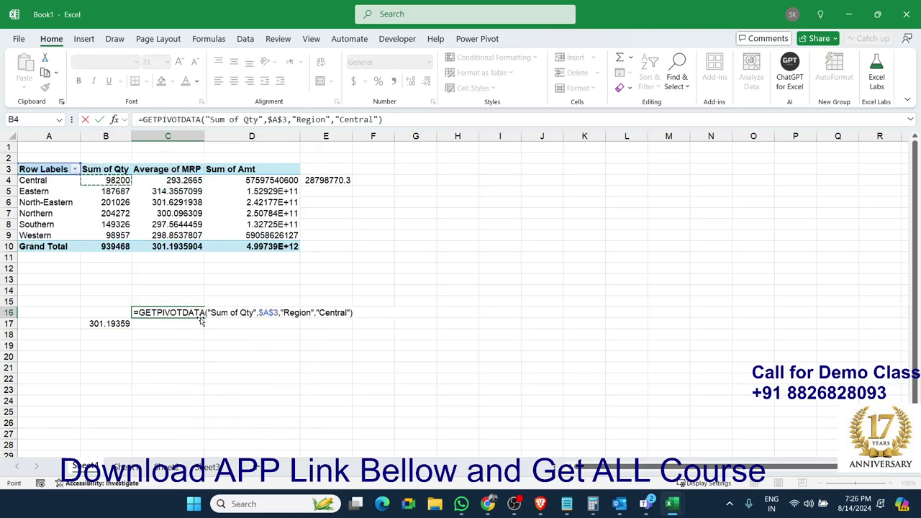
text(*)
key(Down)
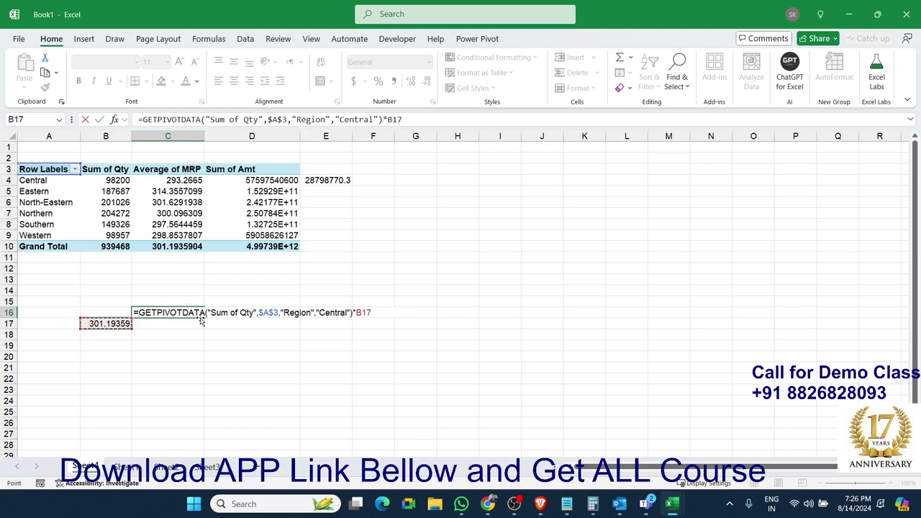
key(Return)
key(Up)
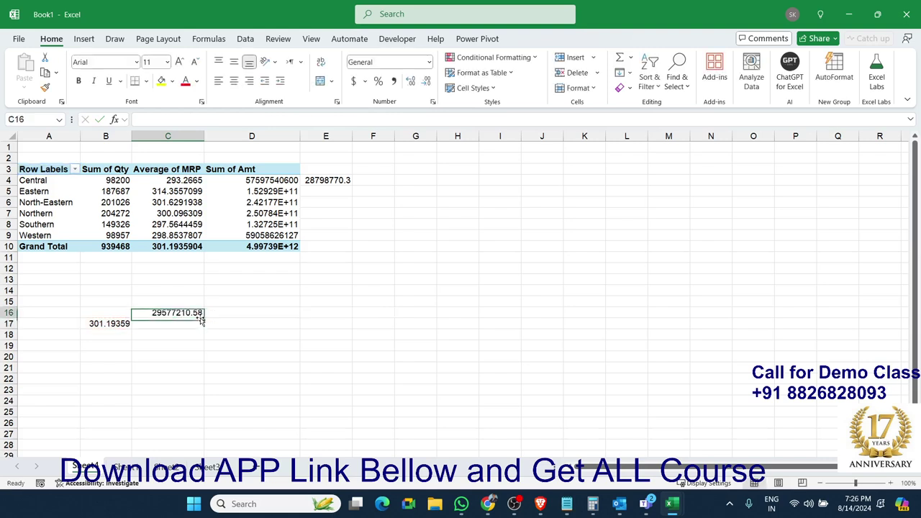
key(Delete)
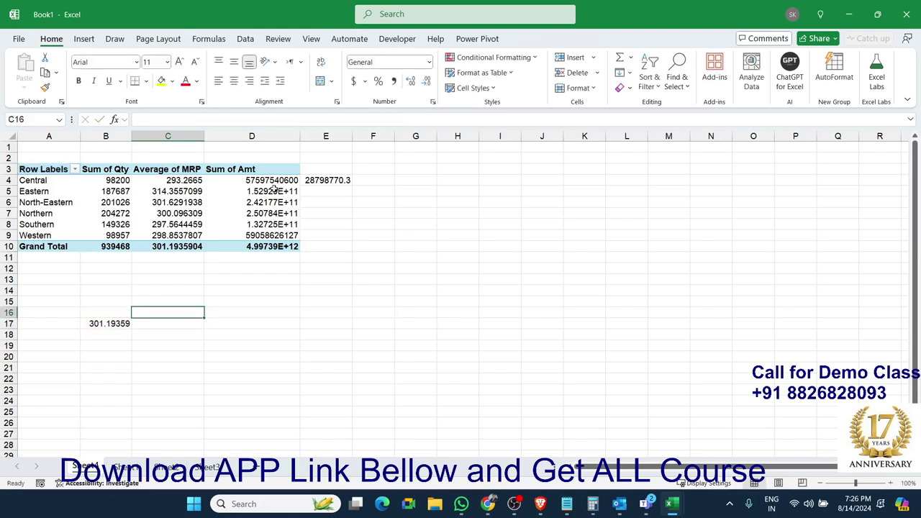
click(274, 201)
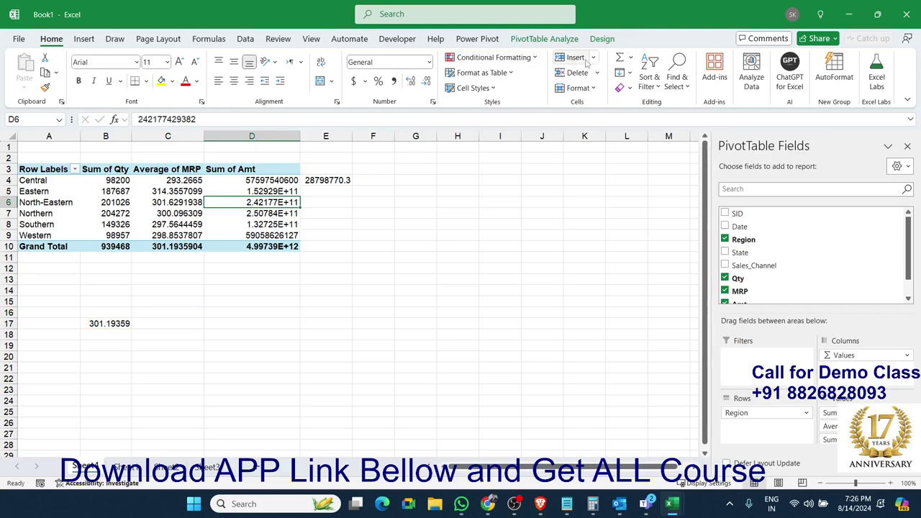
Modify the Amt calculated field formula to sum(Qty)*AVERAGE(MRP).
click(544, 39)
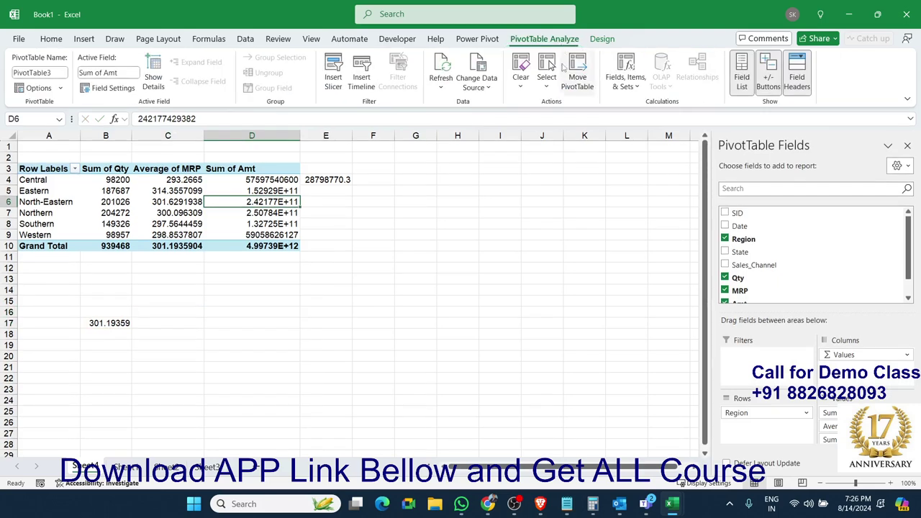
click(623, 92)
click(637, 106)
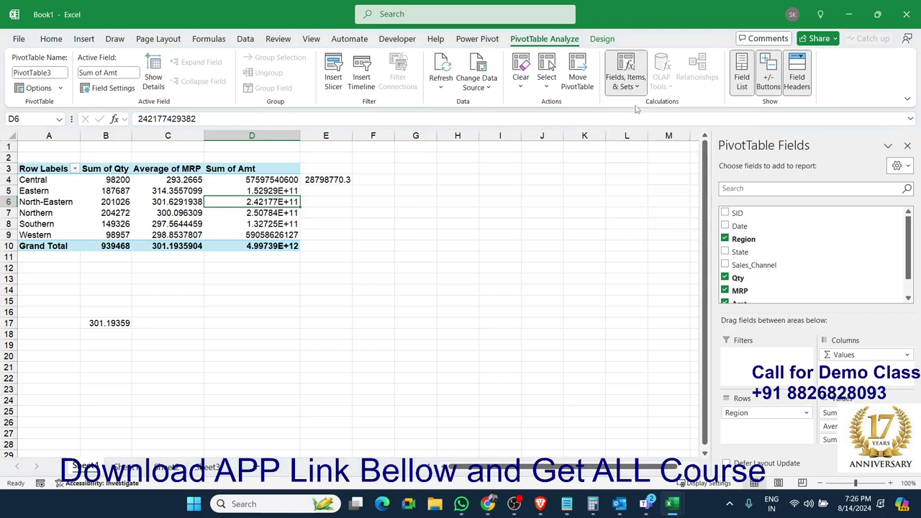
click(637, 136)
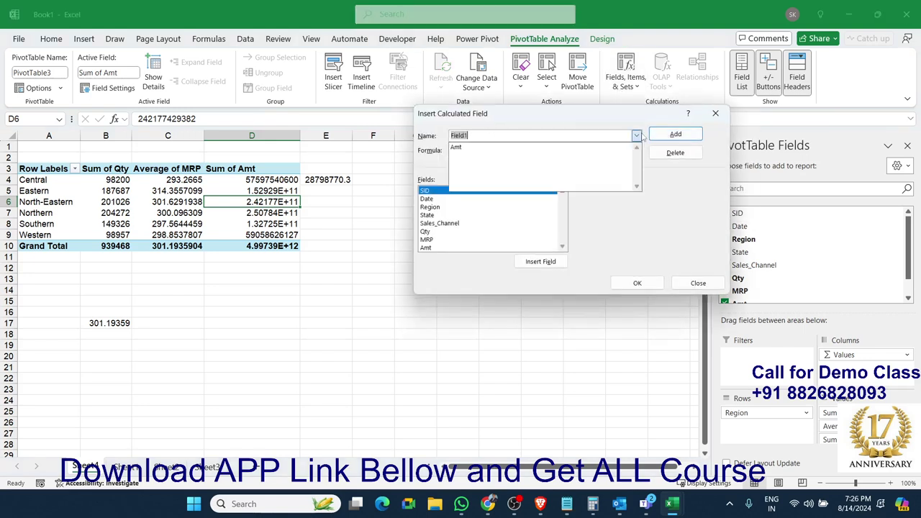
click(597, 147)
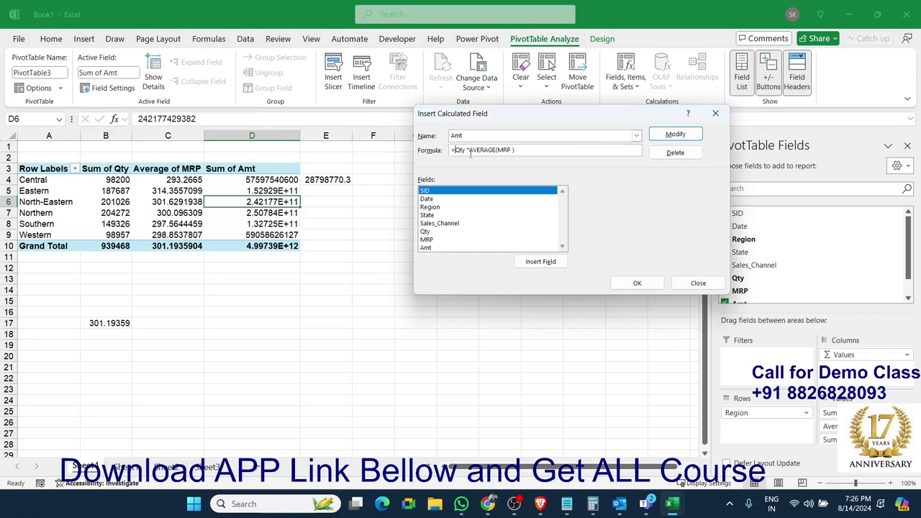
text(sum()
text(()
click(480, 150)
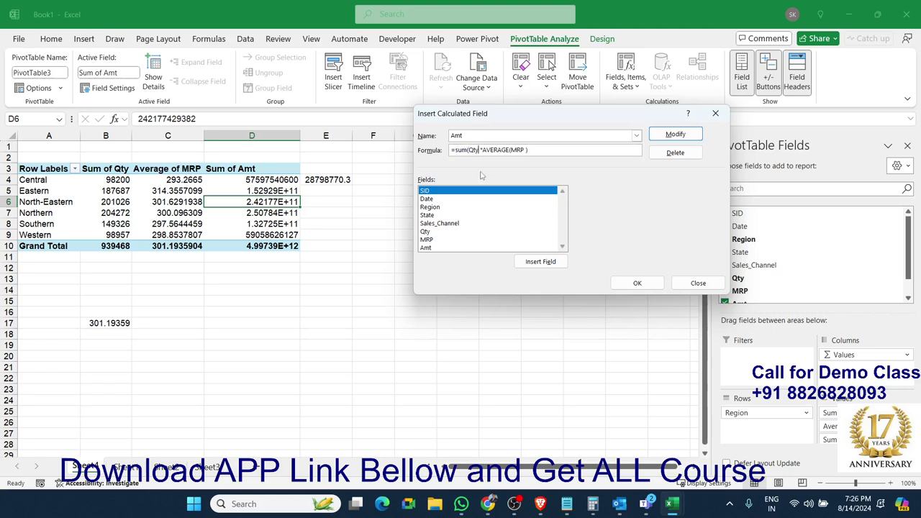
text())
click(675, 134)
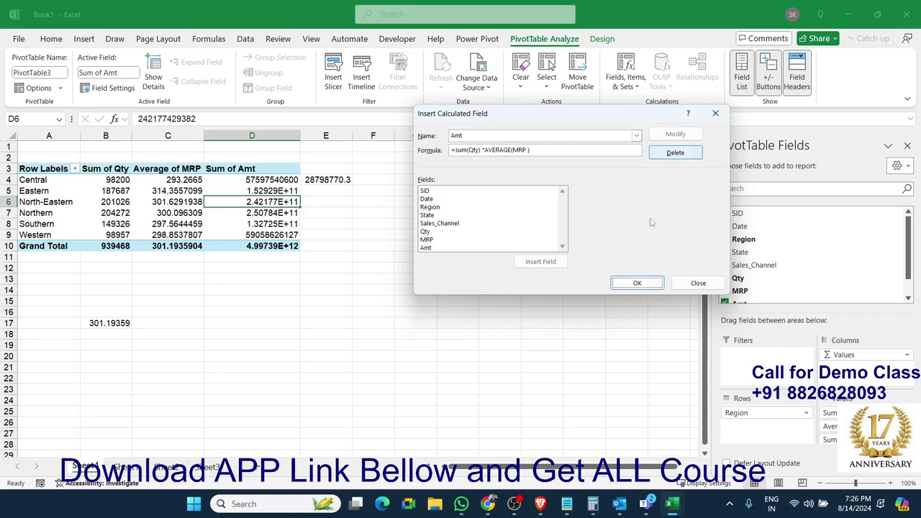
click(637, 283)
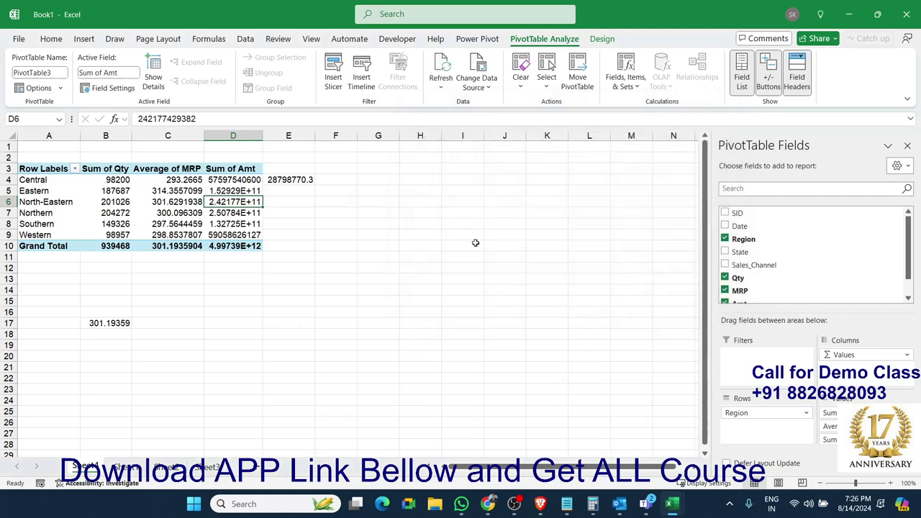
Clear the B17 and E4 check values and review the recalculated Sum of Amt values.
click(105, 324)
key(Delete)
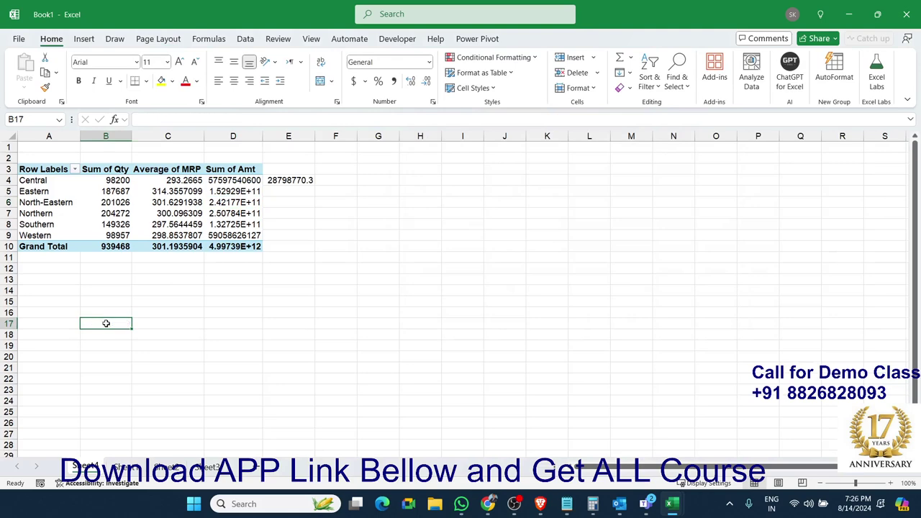
click(290, 181)
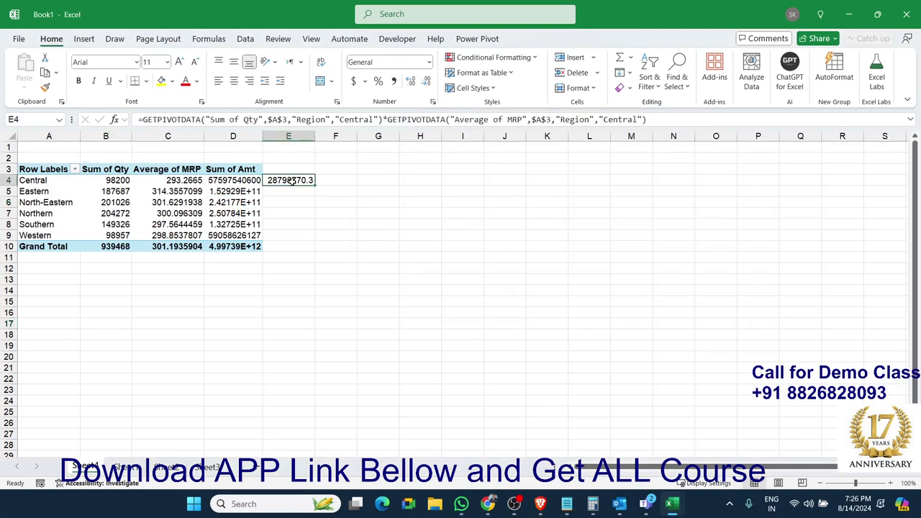
key(Delete)
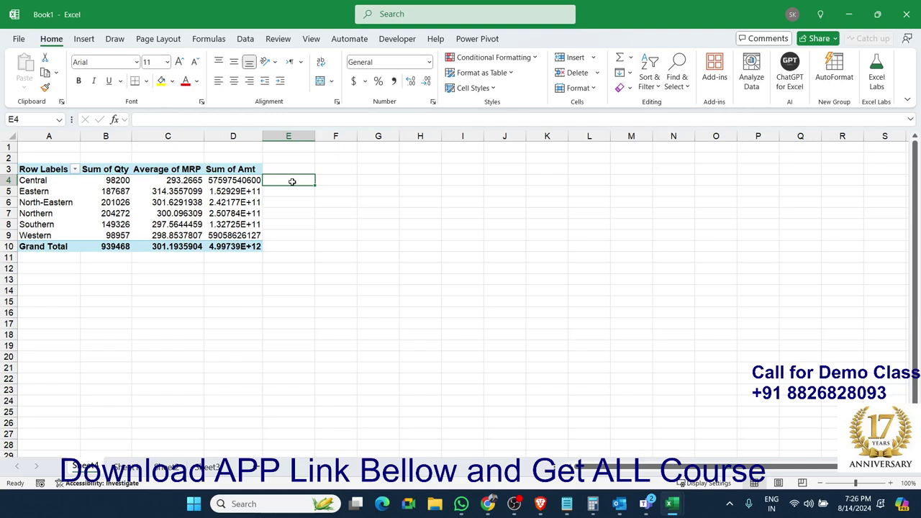
click(245, 190)
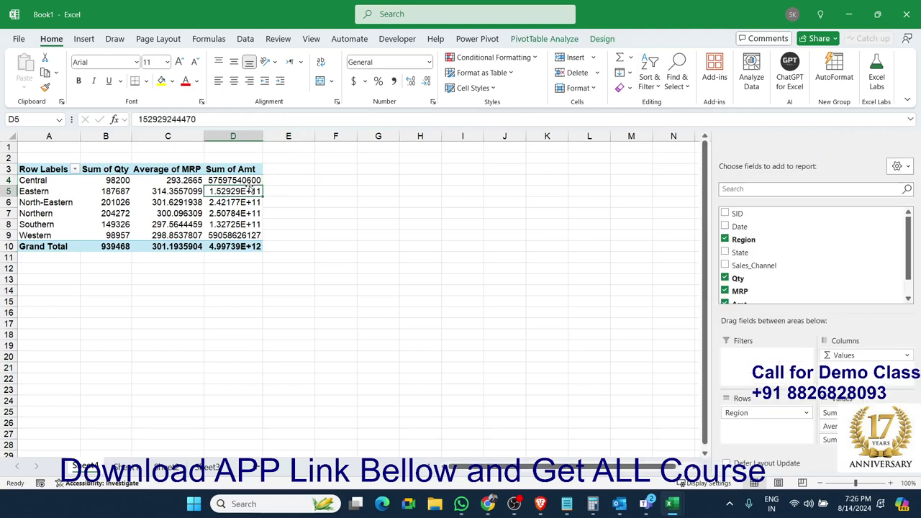
click(240, 203)
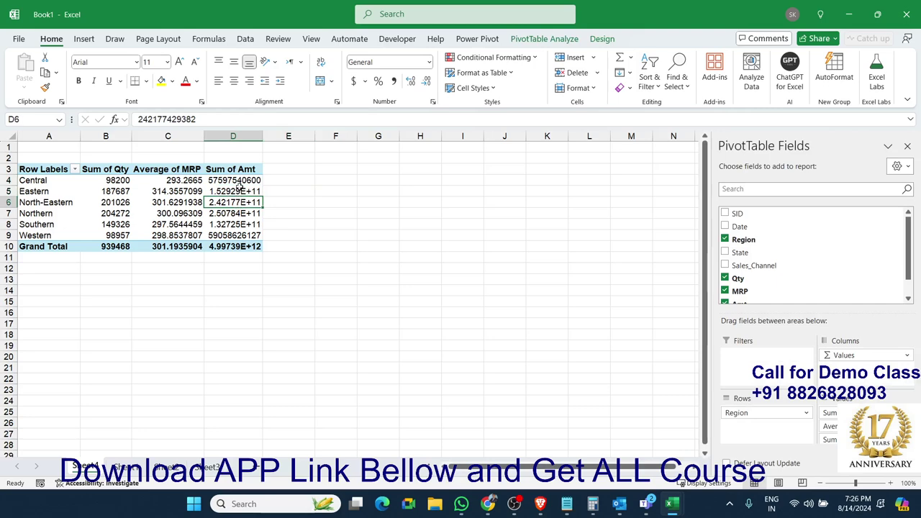
click(239, 183)
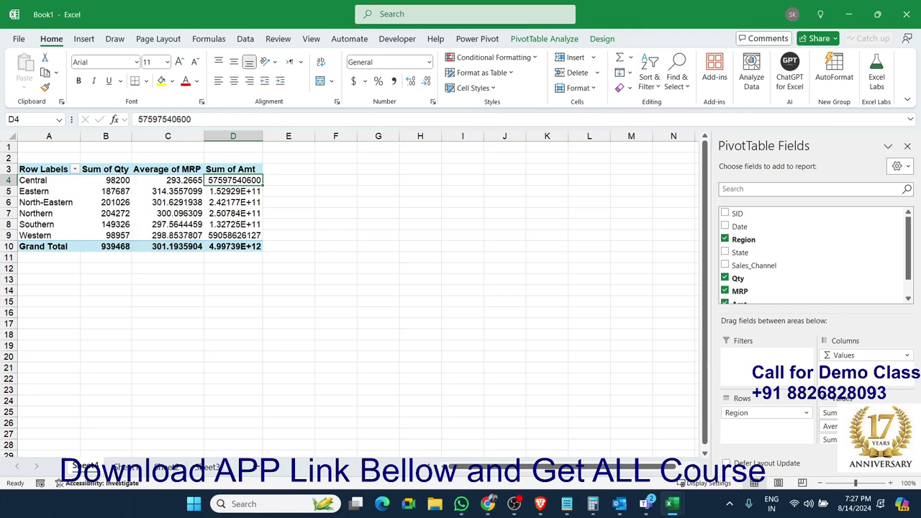
Drag Amt out of the pivot Values area and select the Sum of Qty cells B4:B10.
drag(829, 439, 795, 306)
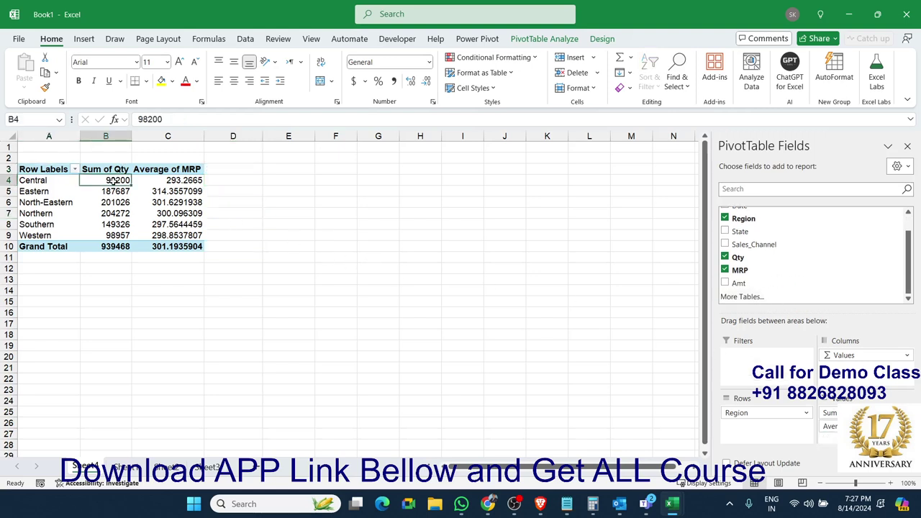
mouse_move(117, 179)
mouse_down()
mouse_move(110, 249)
mouse_move(115, 238)
mouse_up()
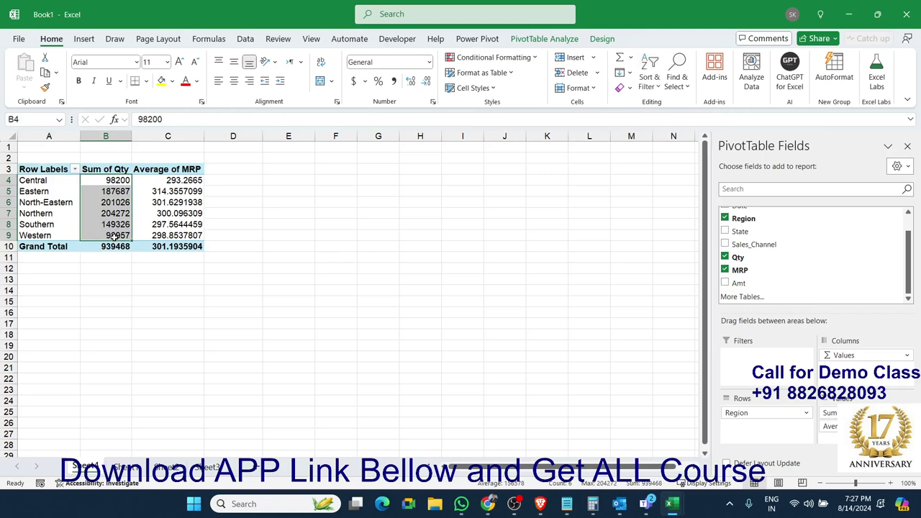
mouse_move(116, 236)
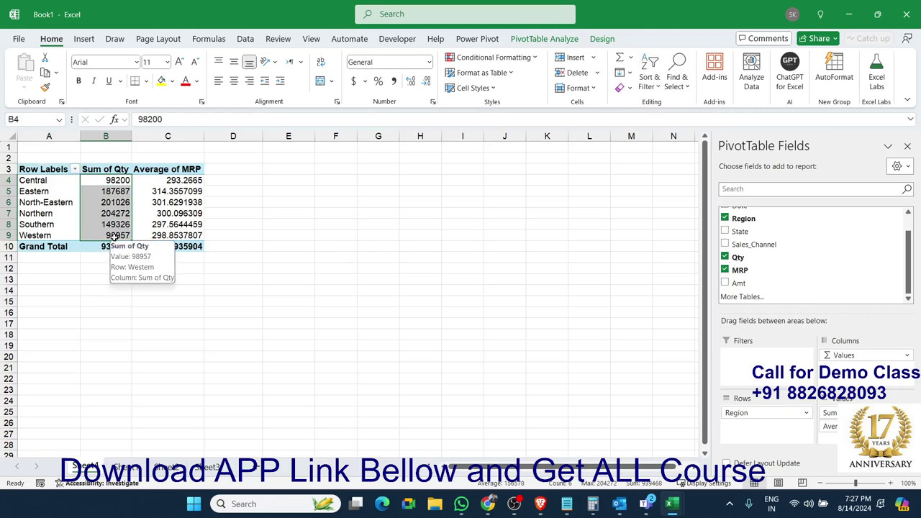
mouse_move(115, 190)
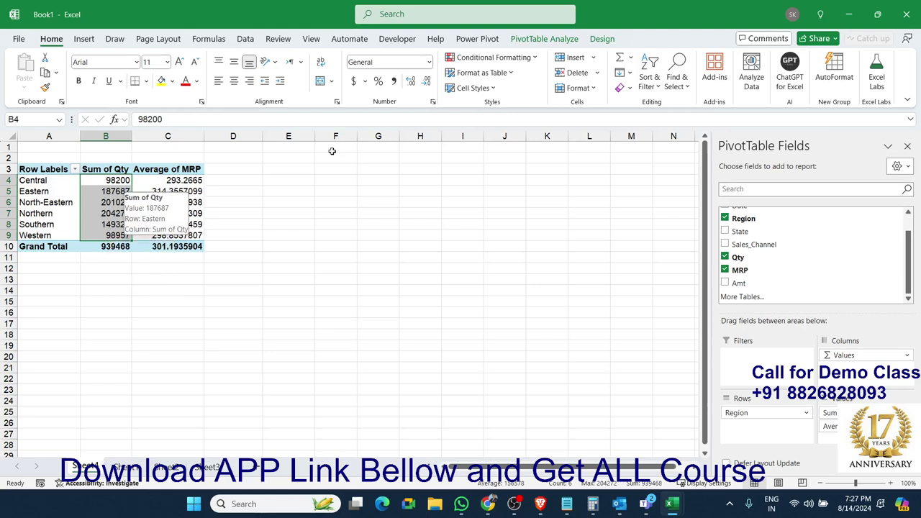
click(563, 43)
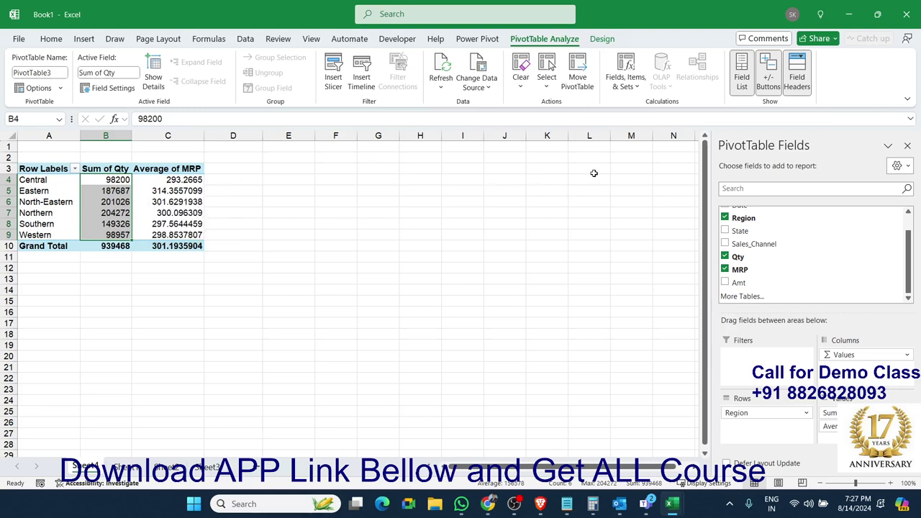
Add calculated field Del with formula =Qty*7 to the pivot table, then go to Sheet1.
click(623, 80)
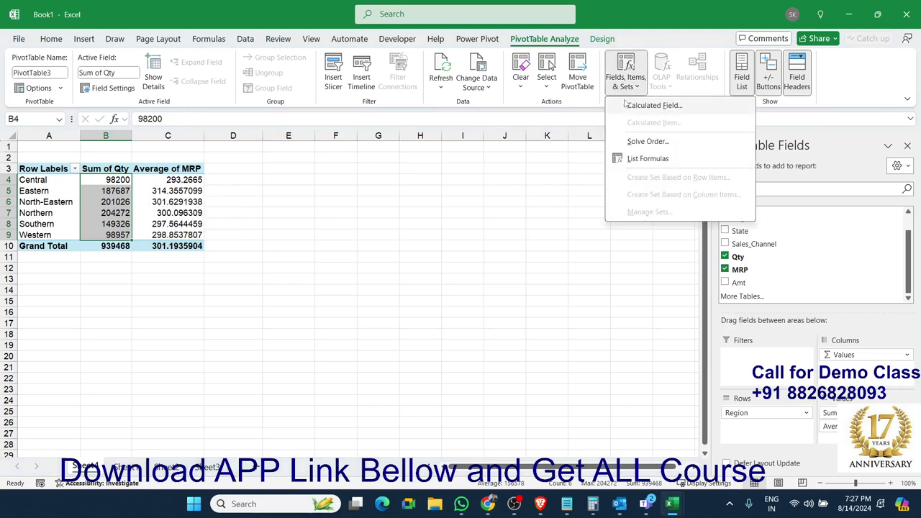
click(624, 103)
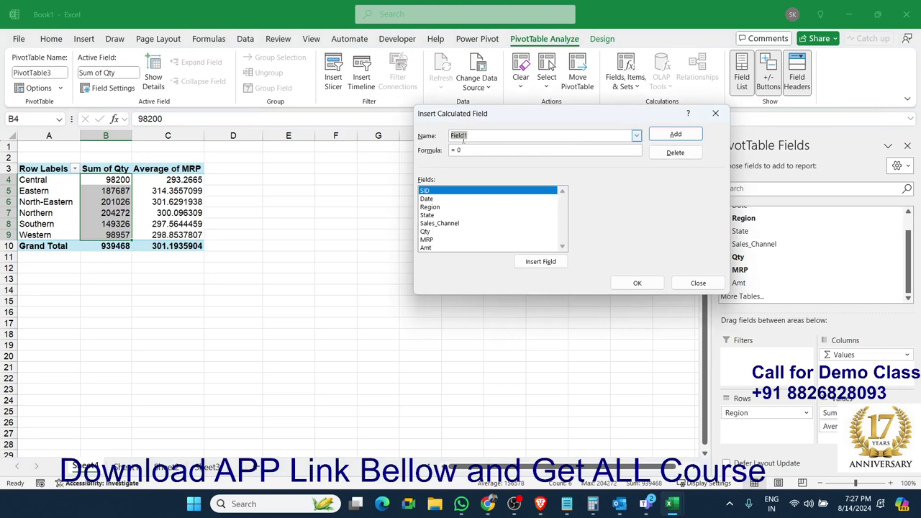
text(Del)
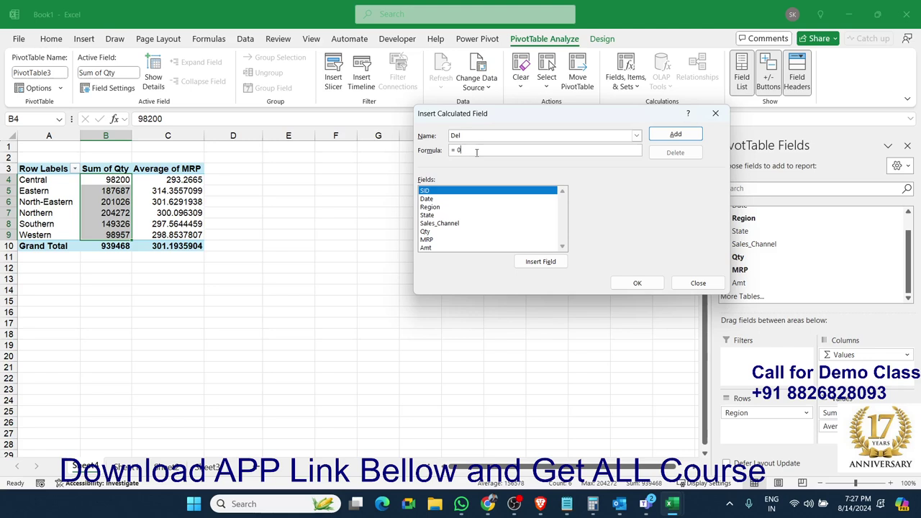
double_click(426, 232)
text(*)
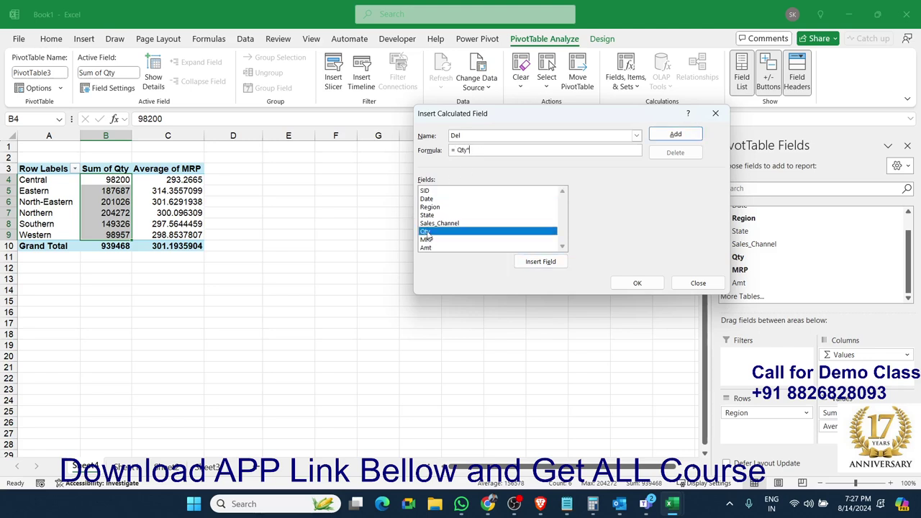
text(7)
click(687, 137)
click(637, 283)
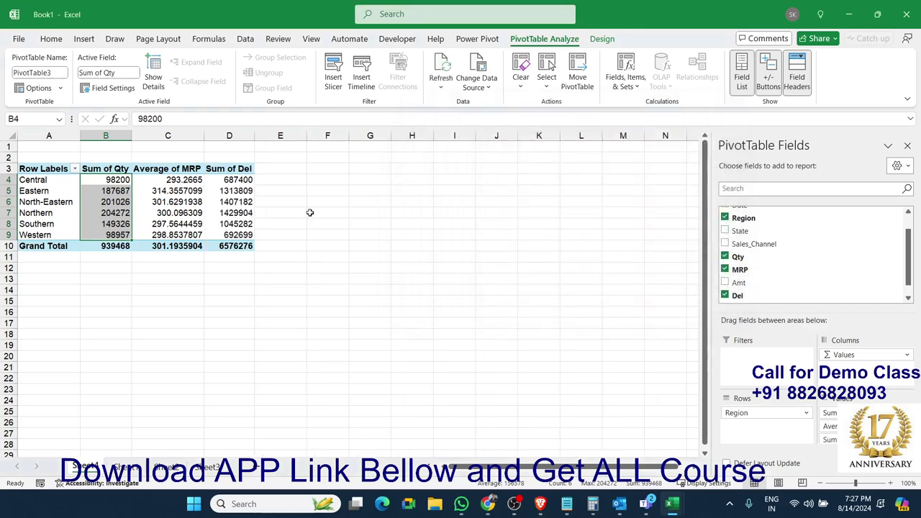
mouse_move(229, 180)
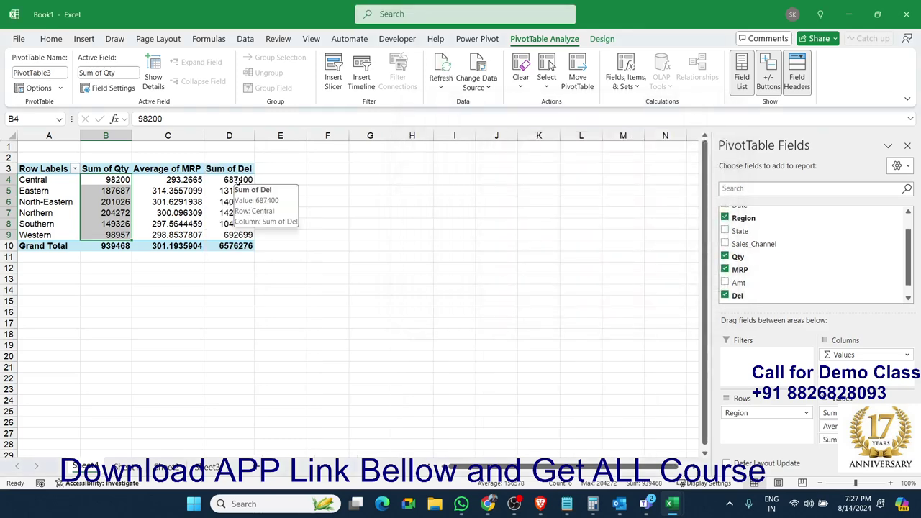
click(131, 468)
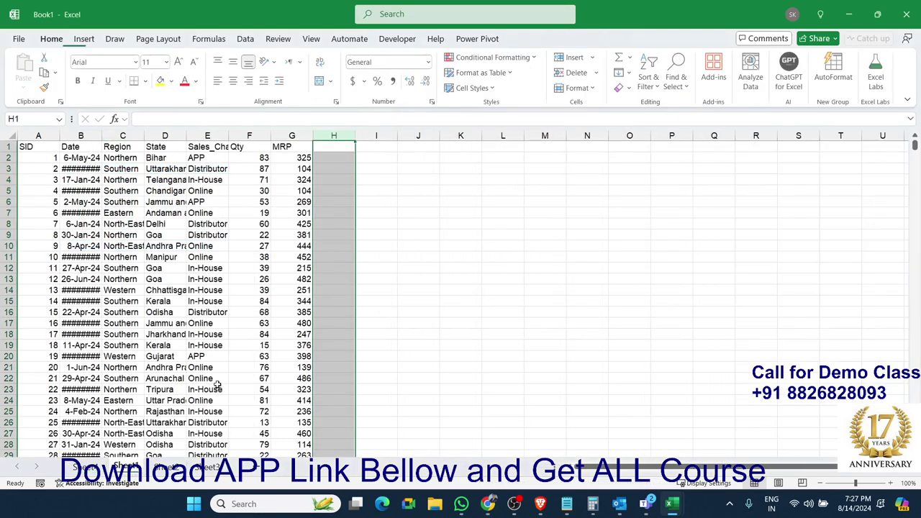
Select the whole sales data table from the SID header, then return to A1.
click(291, 136)
click(261, 135)
click(286, 166)
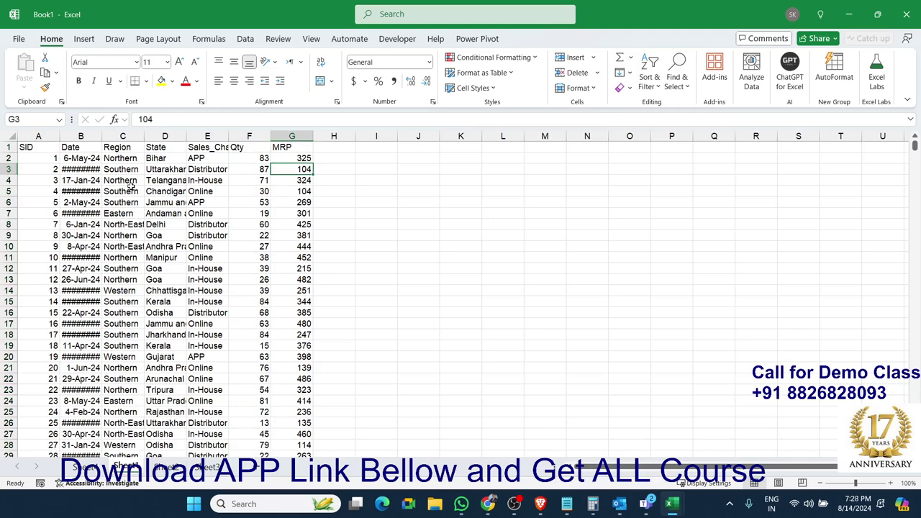
click(54, 148)
key(ctrl+shift+Right)
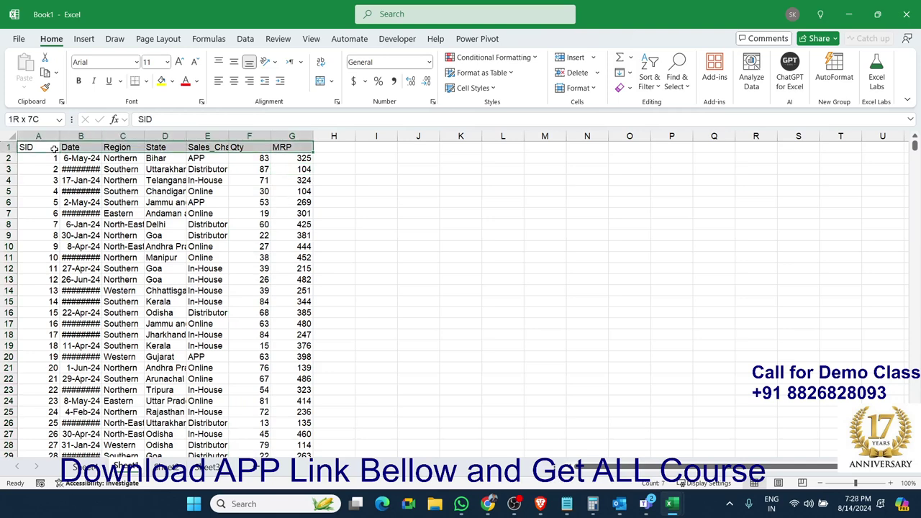
key(ctrl+shift+Down)
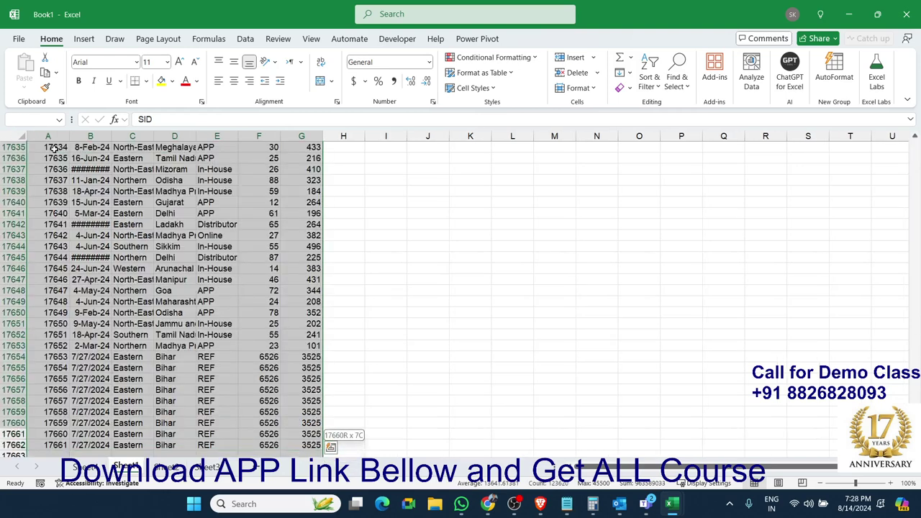
key(ctrl+Home)
Delete the trailing REF test rows at the bottom of the data and return to the top.
key(ctrl+Down)
key(Up)
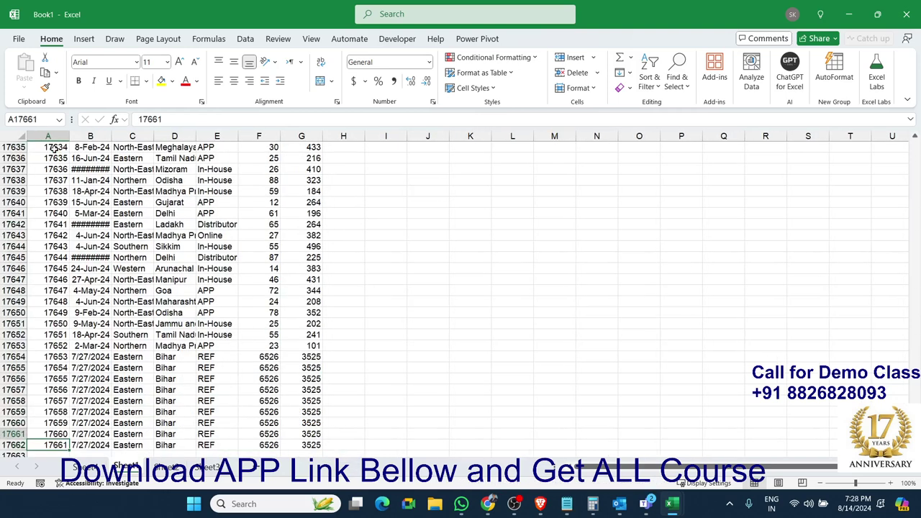
key(Up)
key(Up)
key(Up)
key(Up)
key(Up)
key(Up)
key(Up)
key(ctrl+shift+Right)
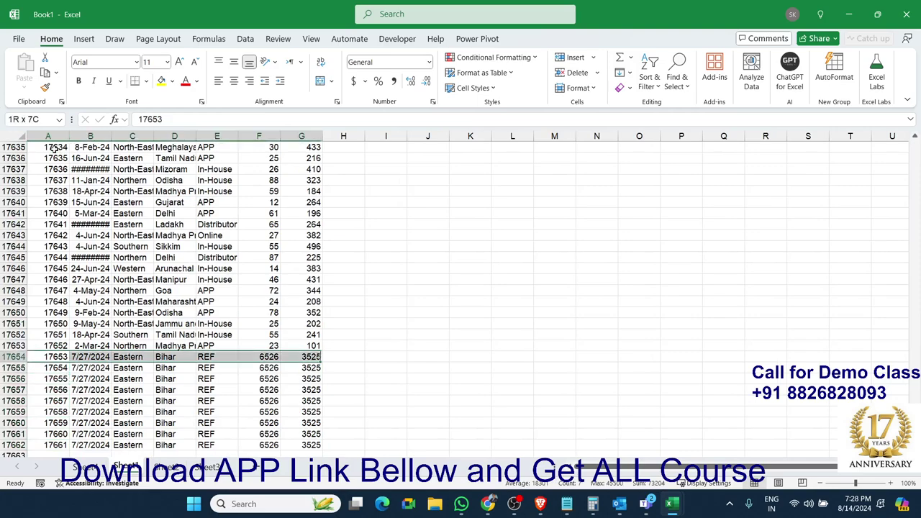
key(ctrl+shift+Down)
key(Delete)
key(ctrl+Home)
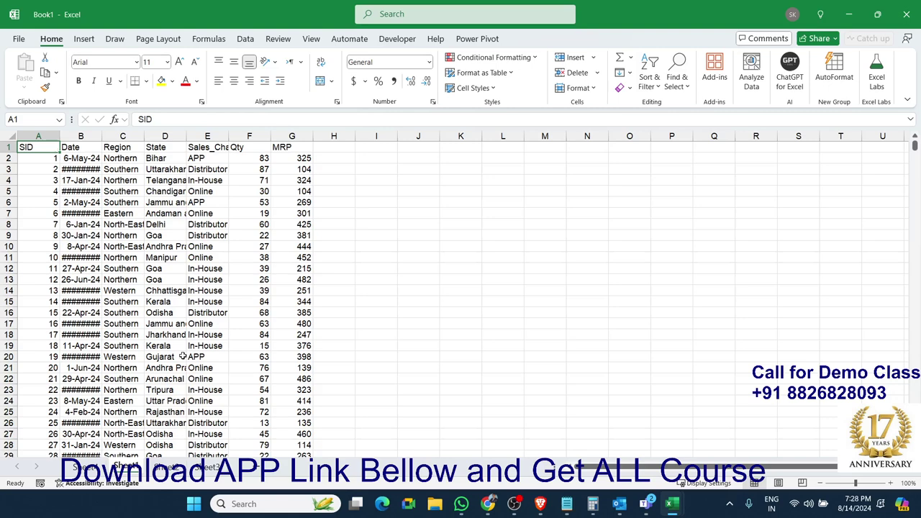
click(169, 468)
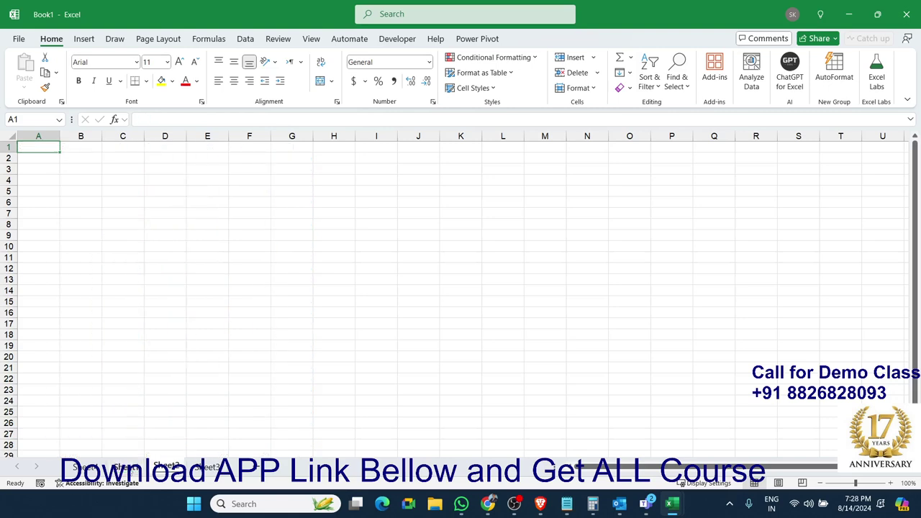
click(119, 468)
Insert a PivotTable on a new worksheet with Region as rows and Sum of Qty as values.
click(86, 41)
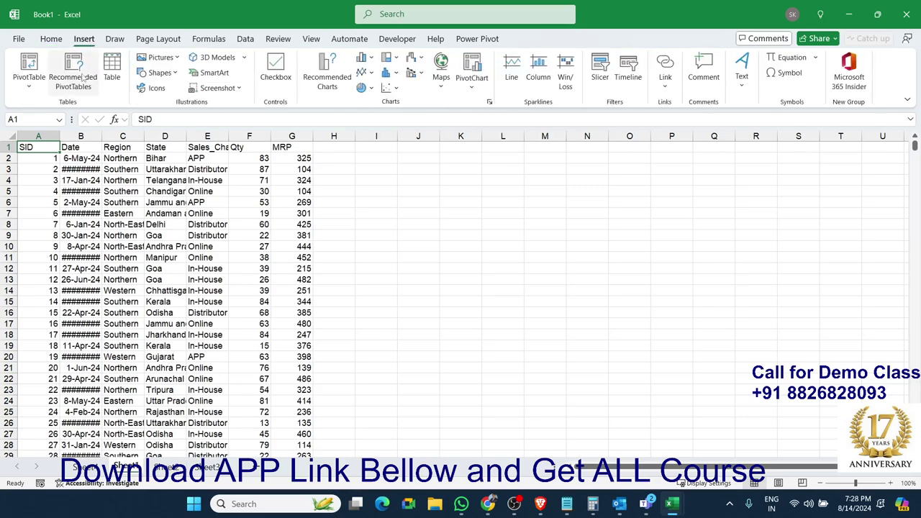
click(28, 67)
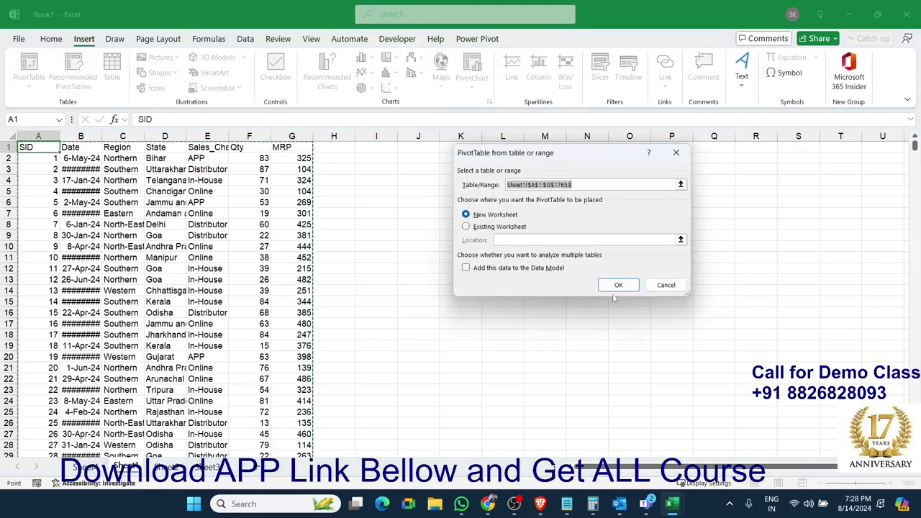
click(618, 285)
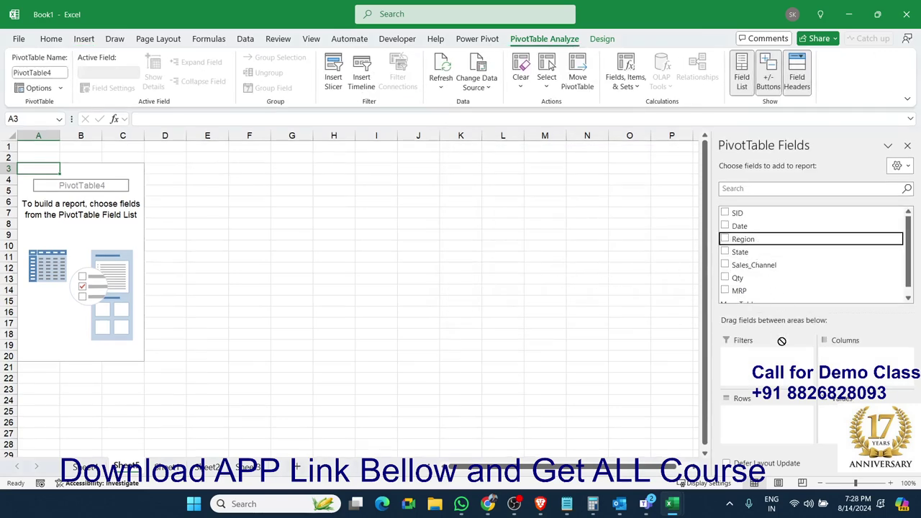
drag(758, 245, 769, 413)
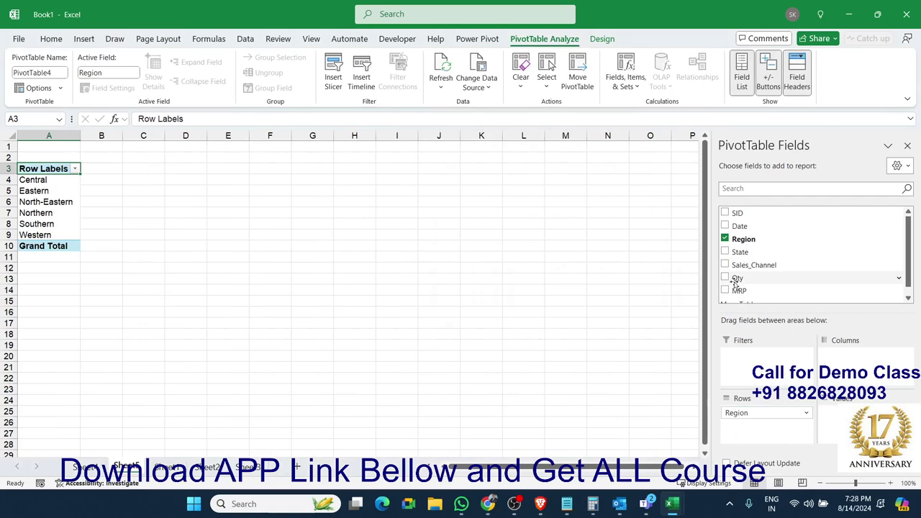
drag(738, 277, 831, 413)
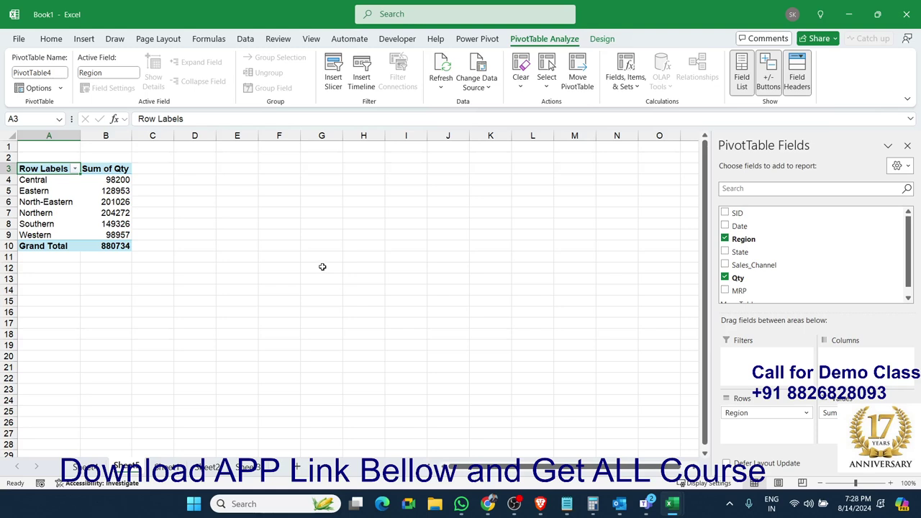
click(625, 81)
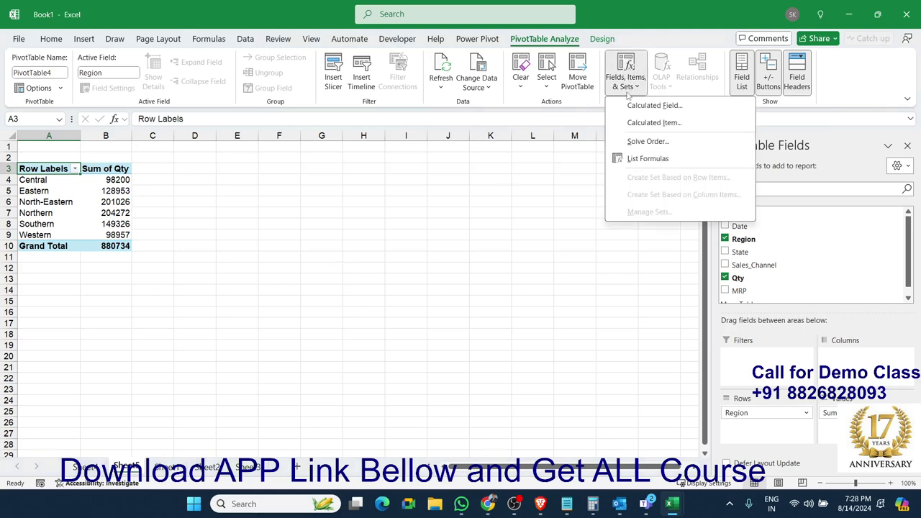
Define calculated field INC as =IF(Qty>=100000,10000,5000) and add it to the pivot table.
click(638, 106)
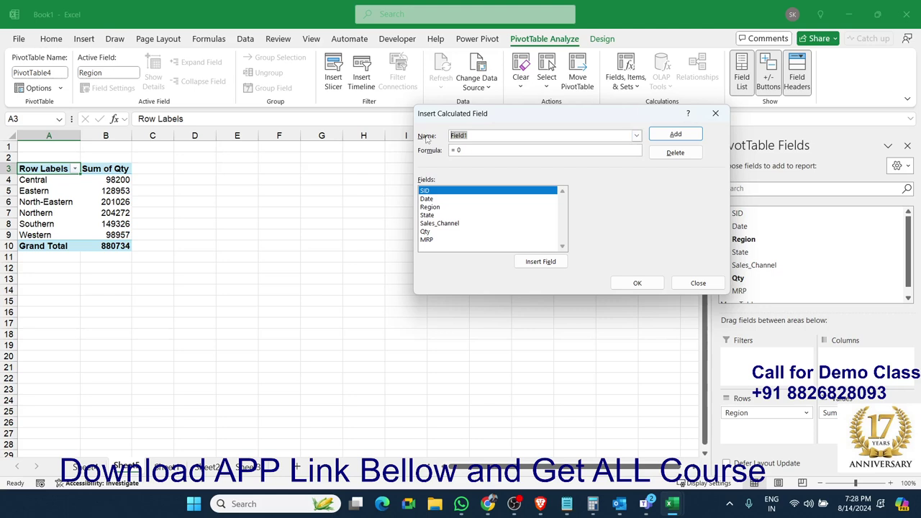
text(INC)
key(BackSpace)
text(if)
text((q)
text(ty>)
text(=10)
text(0000)
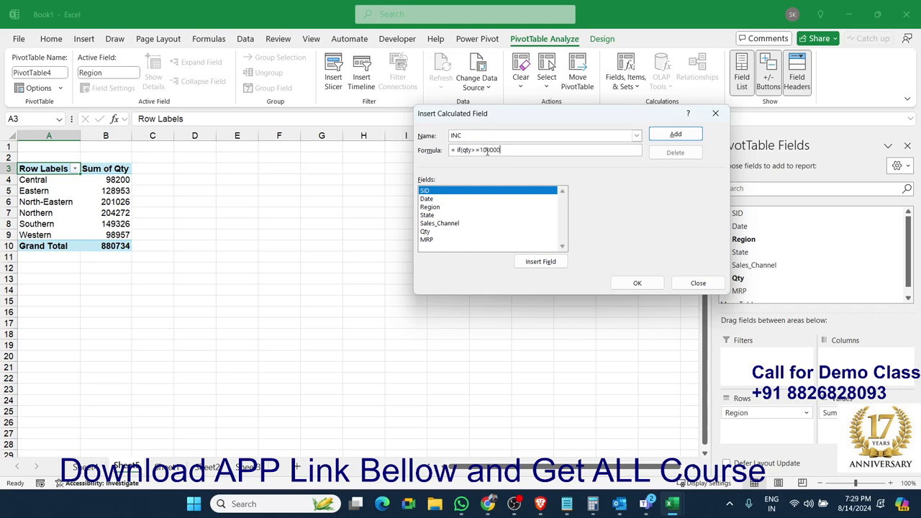
text(,100)
text(00,)
text(5000)
click(685, 136)
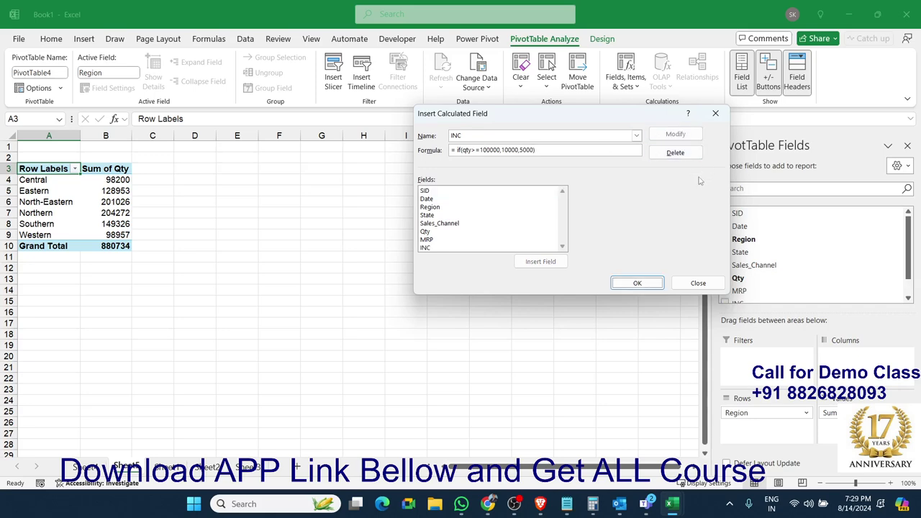
click(651, 282)
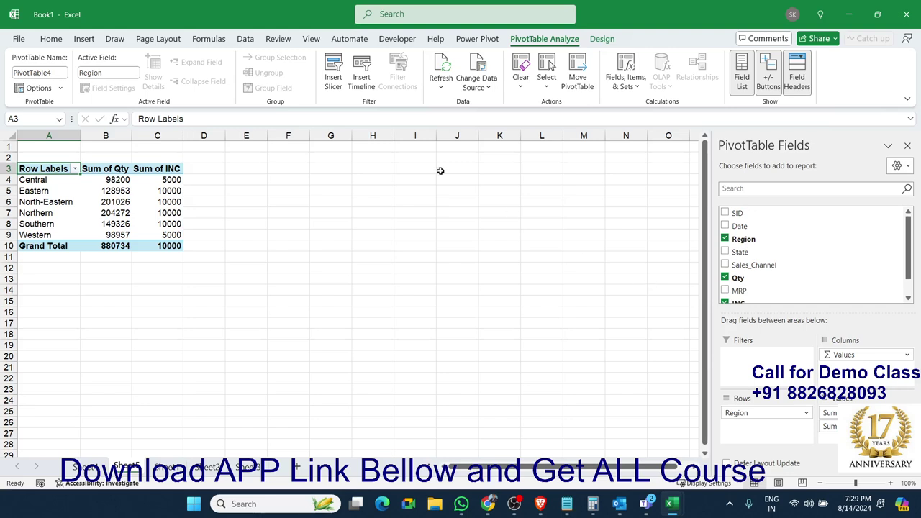
Inspect the INC and Qty values in the pivot table and the empty cells D4:D10 beside it.
click(167, 189)
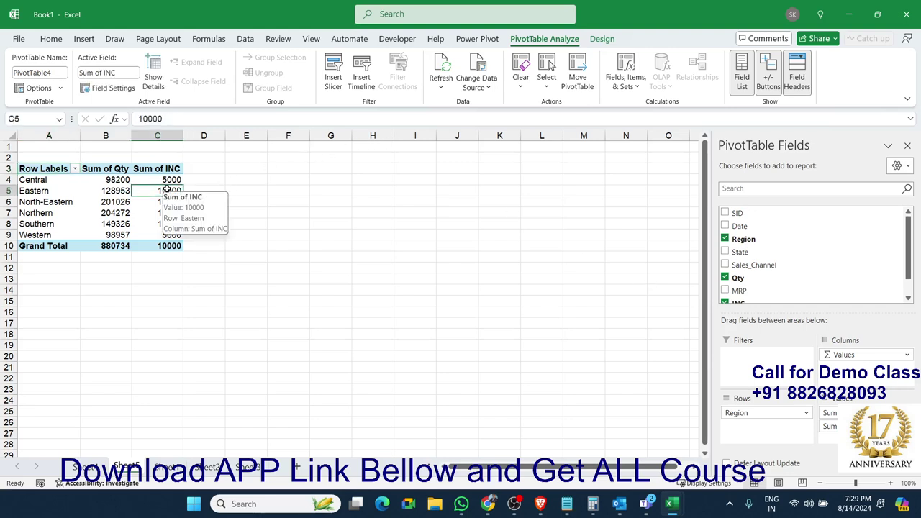
click(115, 180)
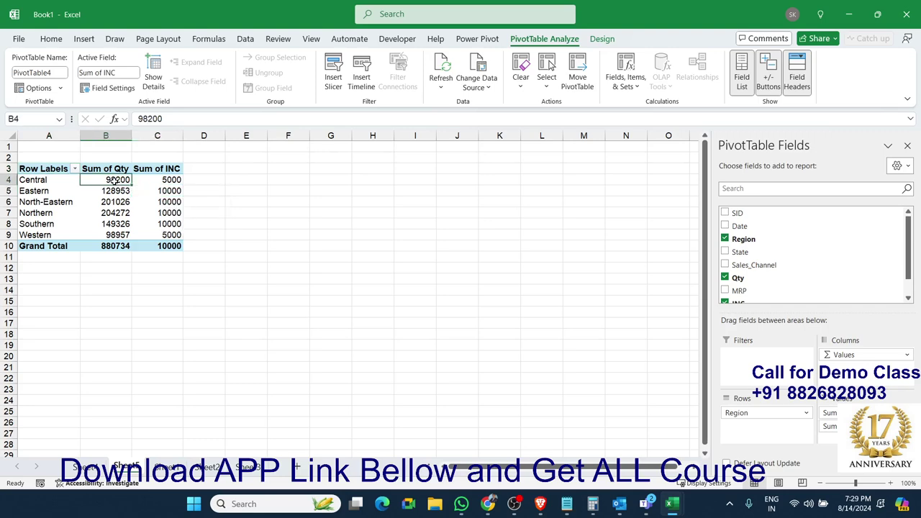
click(194, 179)
drag(194, 180, 205, 251)
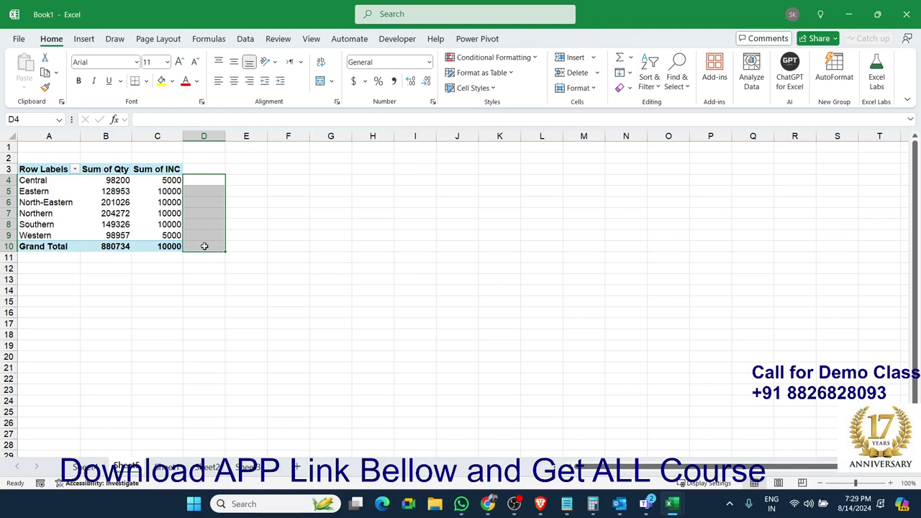
click(116, 214)
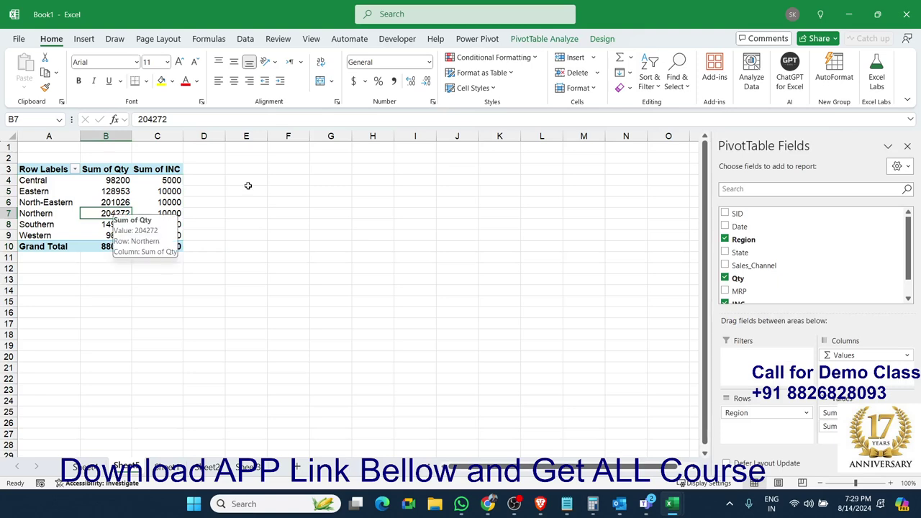
click(399, 193)
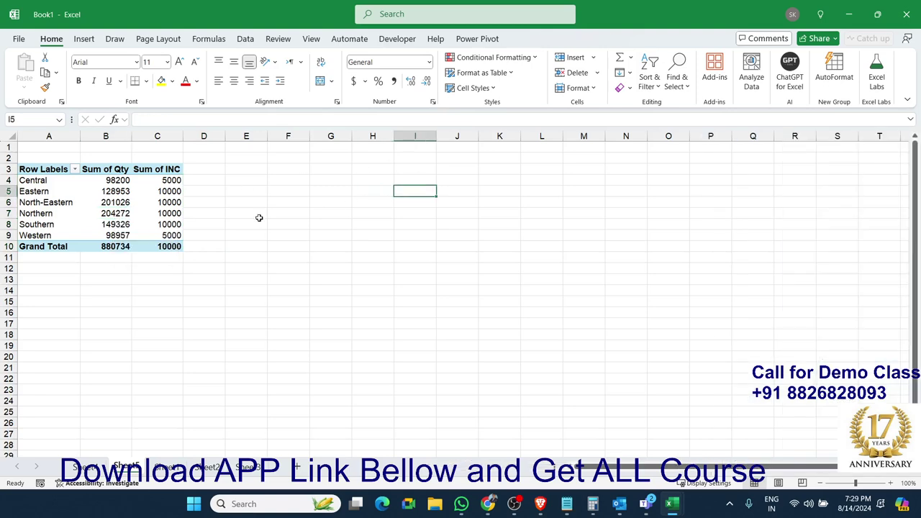
click(163, 214)
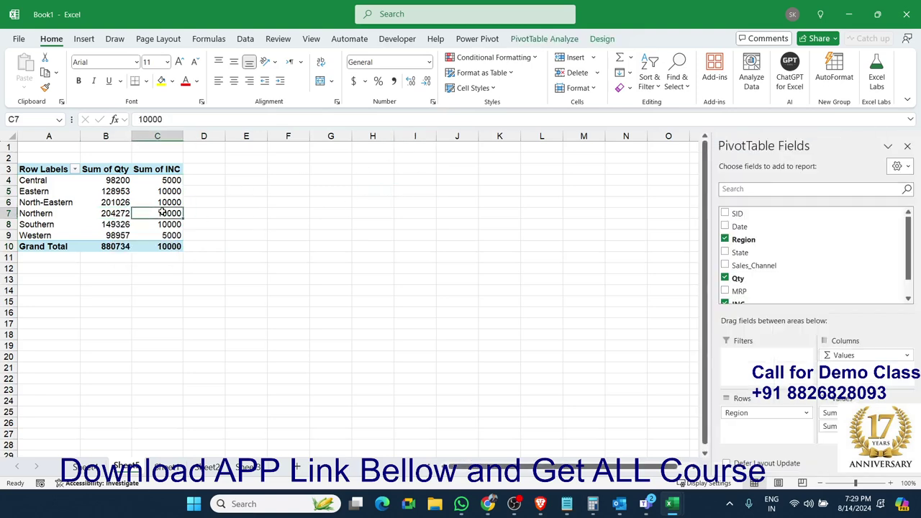
Look through the Fields, Items & Sets options on PivotTable Analyze, then dismiss them.
click(560, 39)
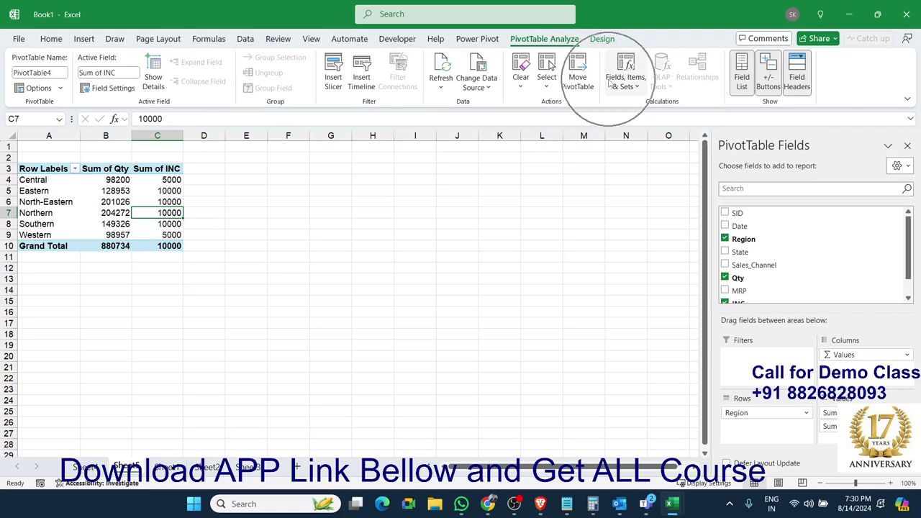
click(610, 83)
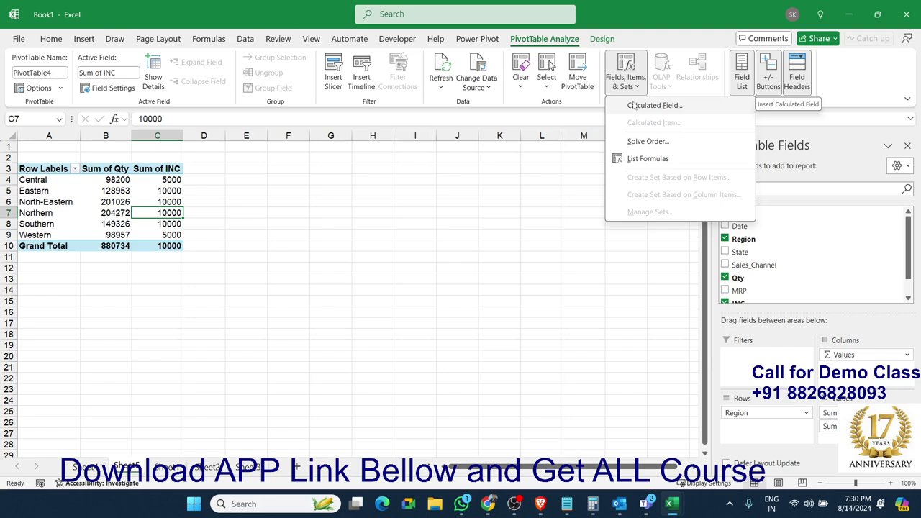
key(Escape)
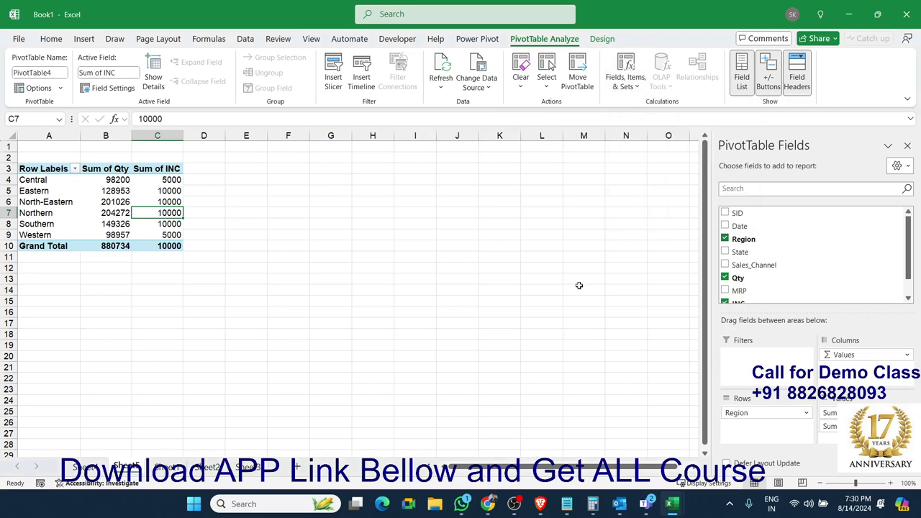
scroll(780, 257, down, 2)
scroll(780, 257, up, 2)
scroll(863, 259, down, 1)
scroll(911, 302, up, 2)
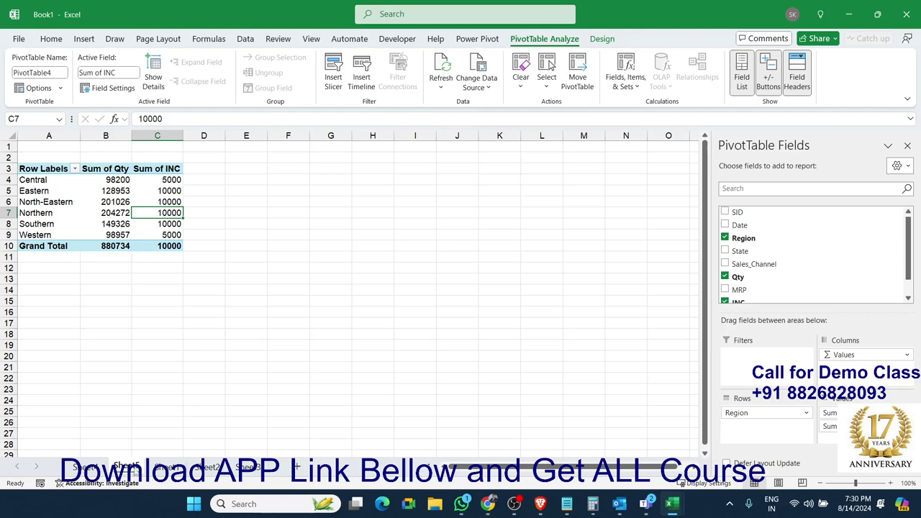
Return to the pivot sheet and run List Formulas to list the INC calculated field.
click(164, 468)
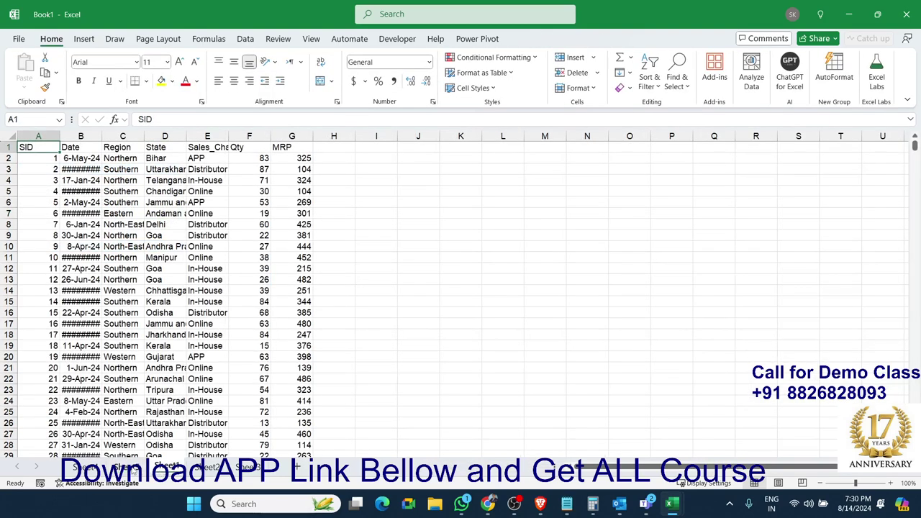
click(126, 467)
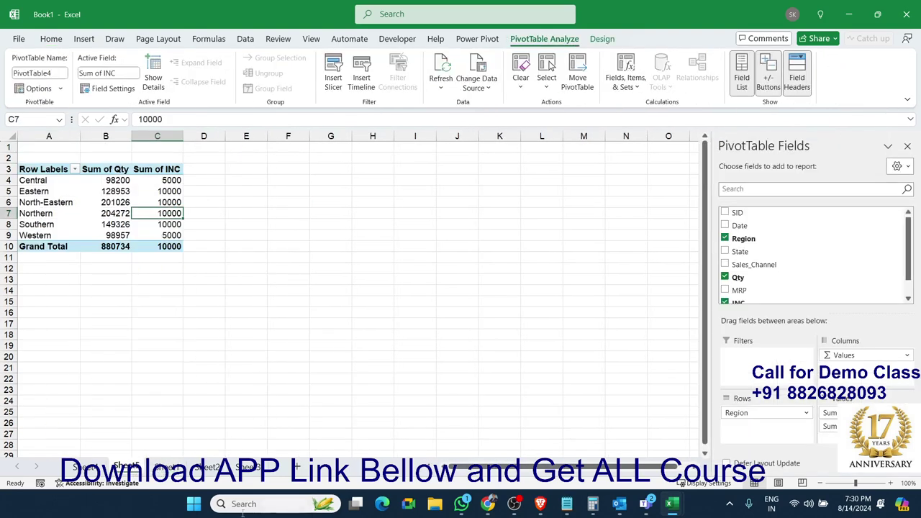
click(632, 98)
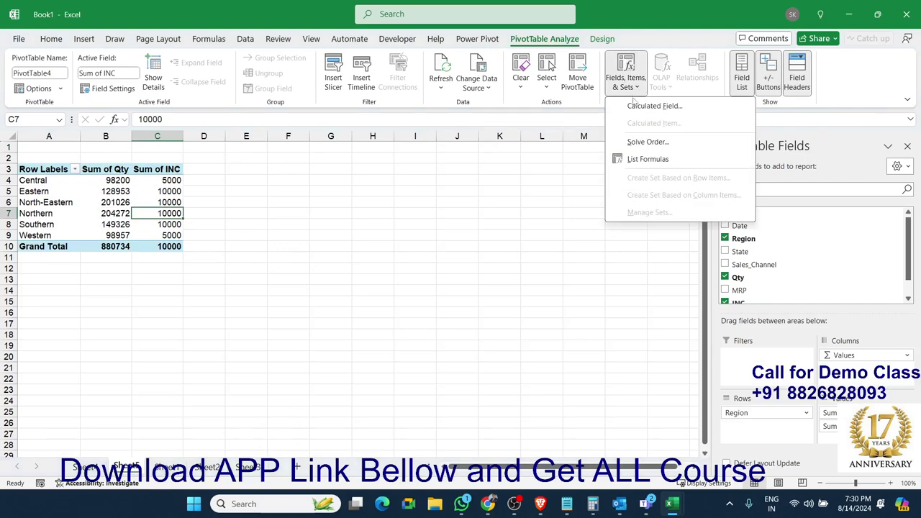
click(648, 159)
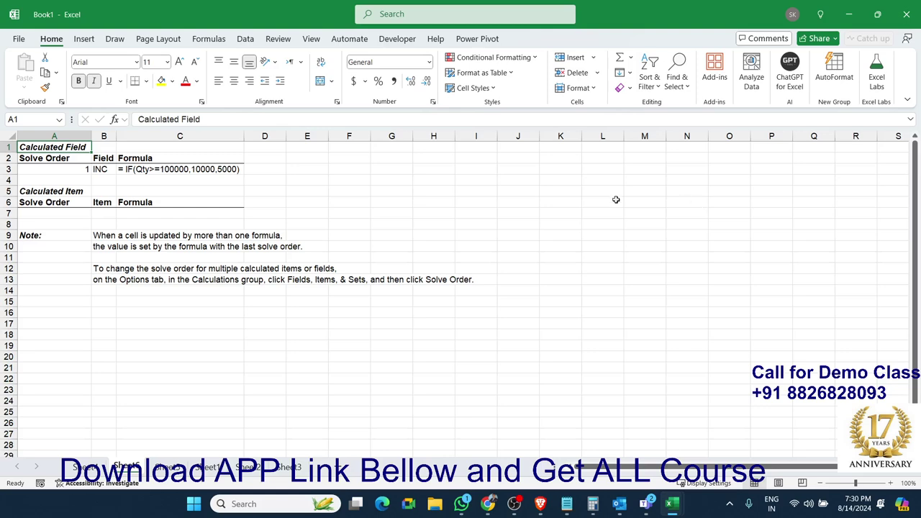
Run List Formulas on the other pivot table, then return to the PivotTable3 sheet.
click(79, 467)
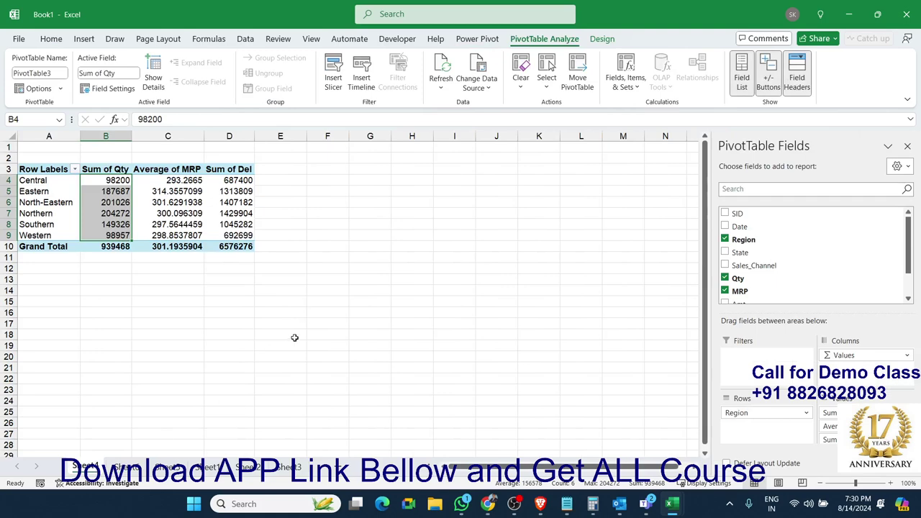
click(626, 81)
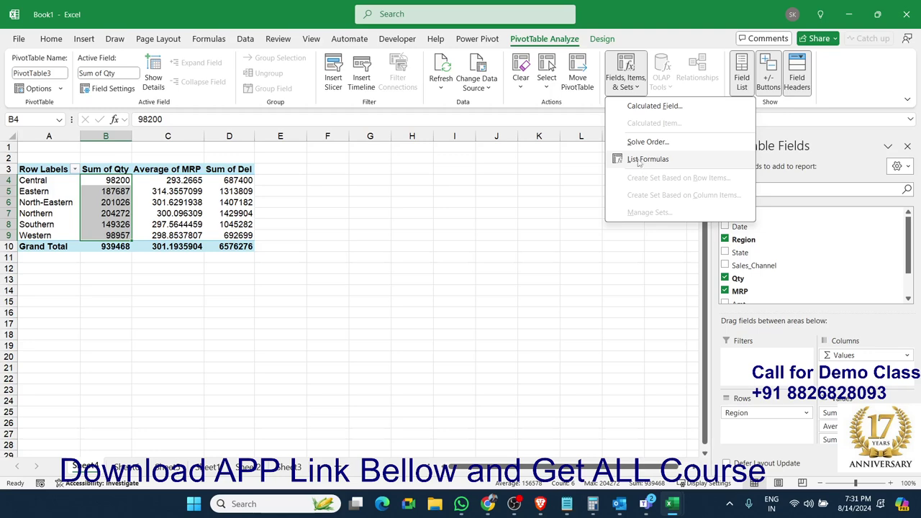
click(648, 159)
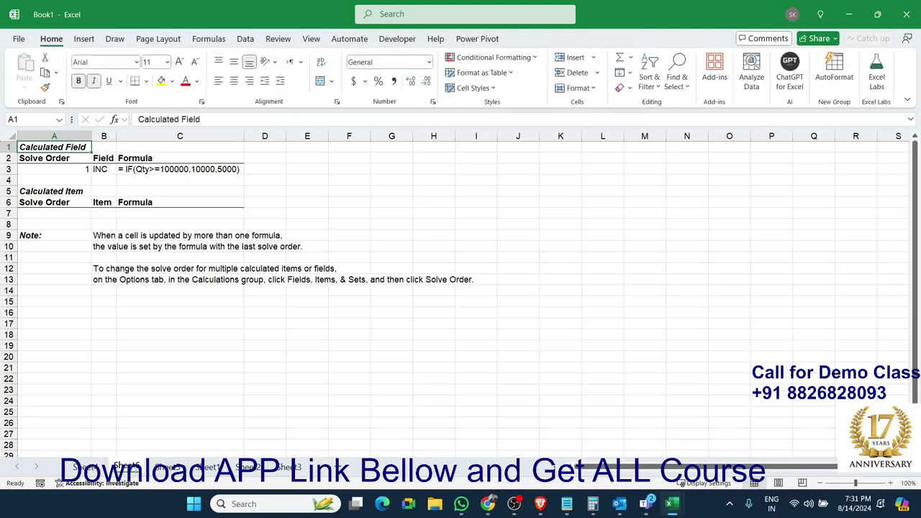
click(87, 467)
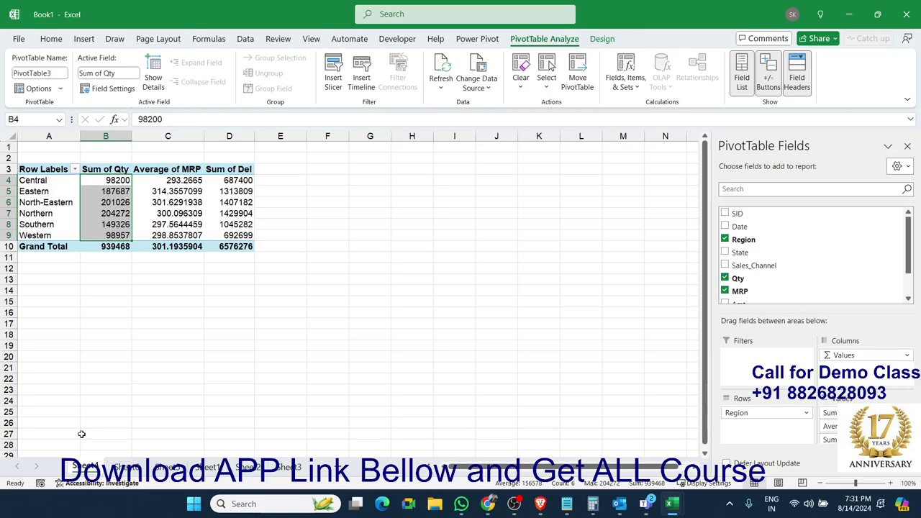
click(291, 200)
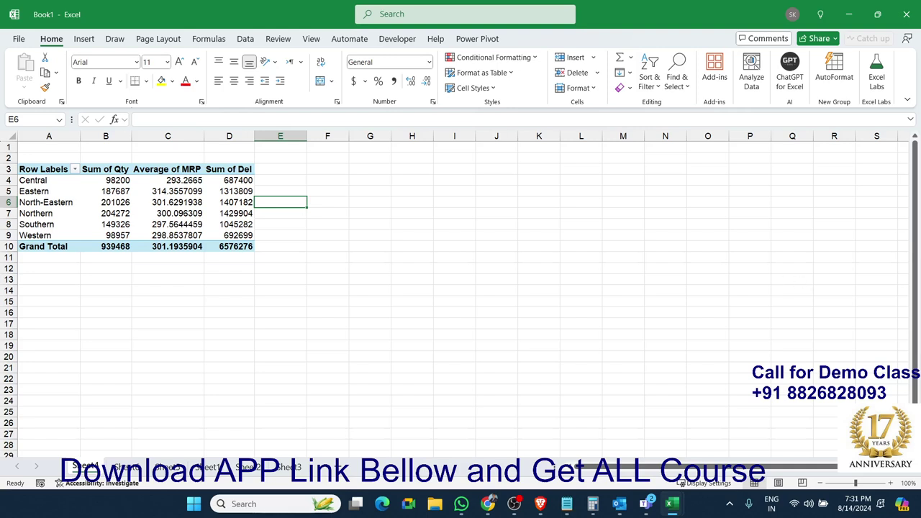
click(539, 503)
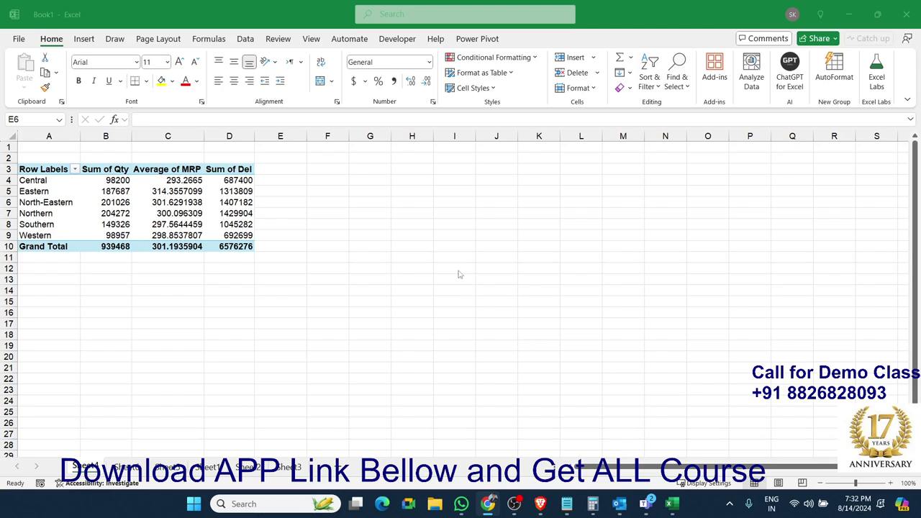
Enter the date 8/1 in cell H7.
click(419, 211)
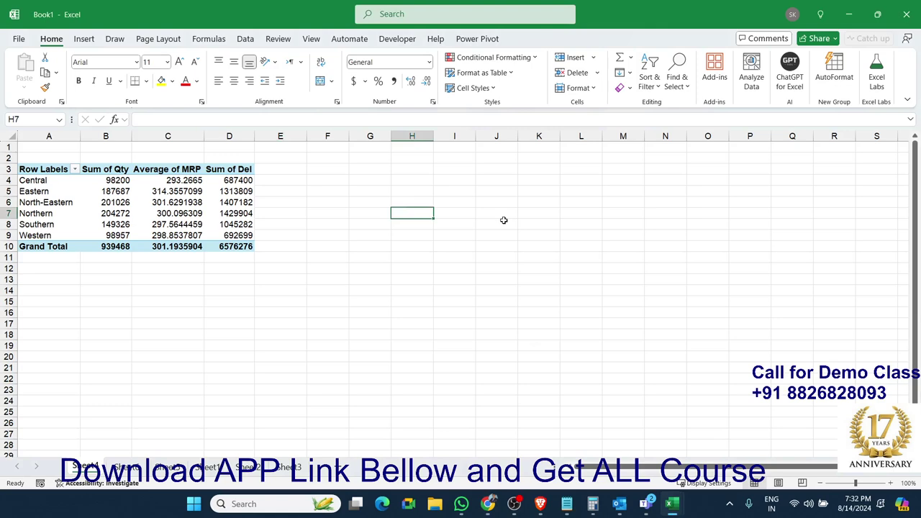
text(8)
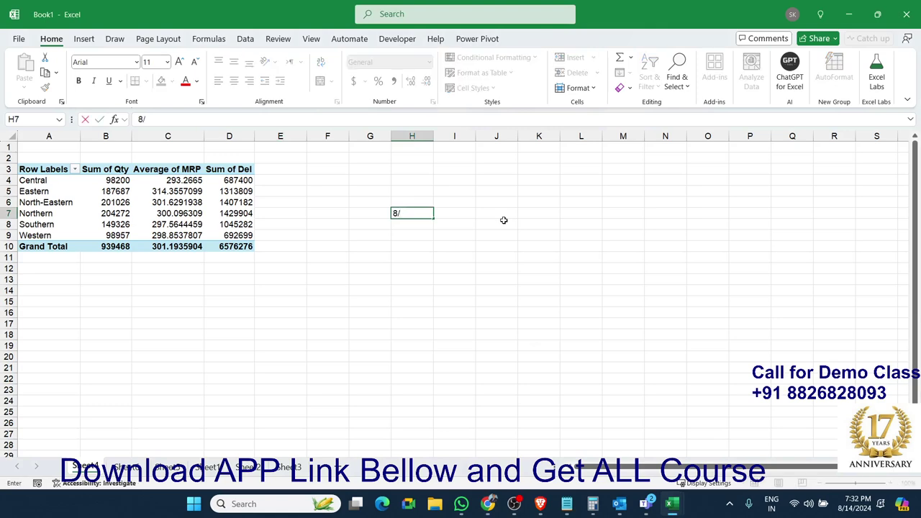
text(/1)
key(Return)
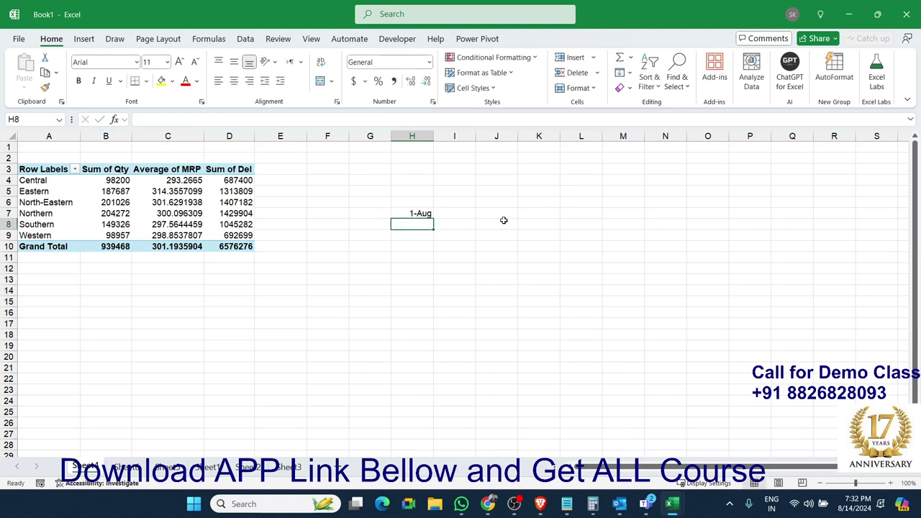
key(Up)
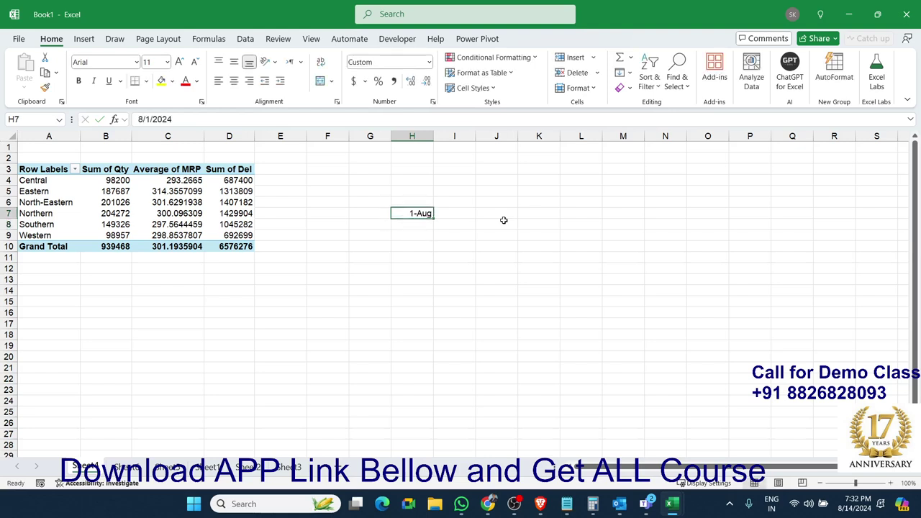
click(504, 220)
key(Left)
key(Left)
Apply the General number format so H7 shows the serial number 45505.
click(429, 62)
click(418, 84)
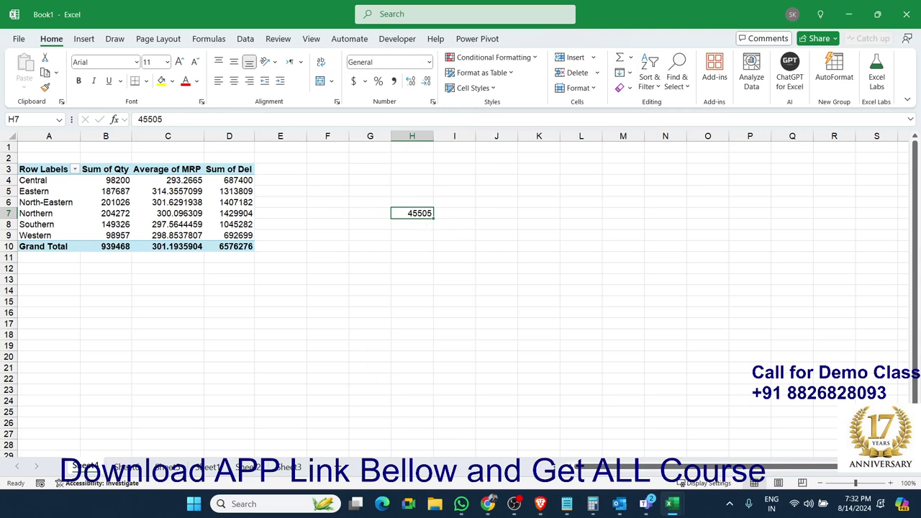
key(alt+Tab)
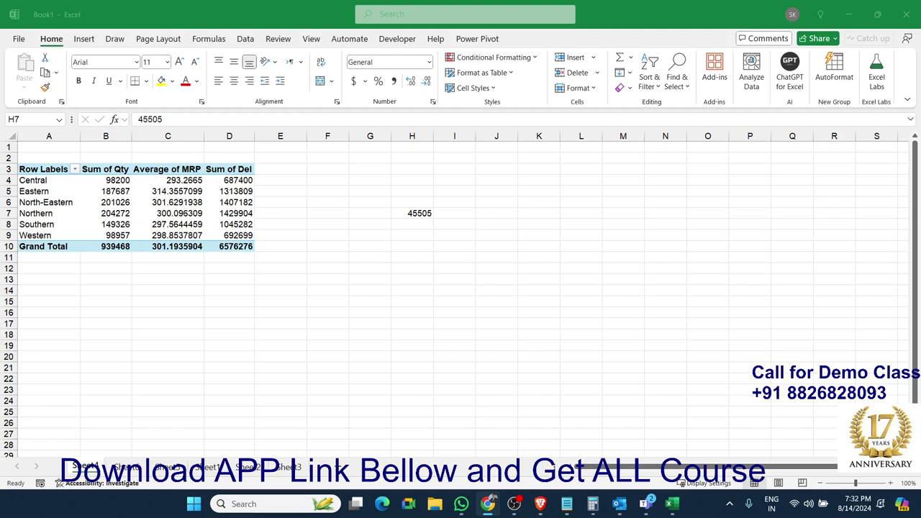
Give H7 the custom number format dd-mmm-yy so it shows 01-Aug-24.
click(416, 214)
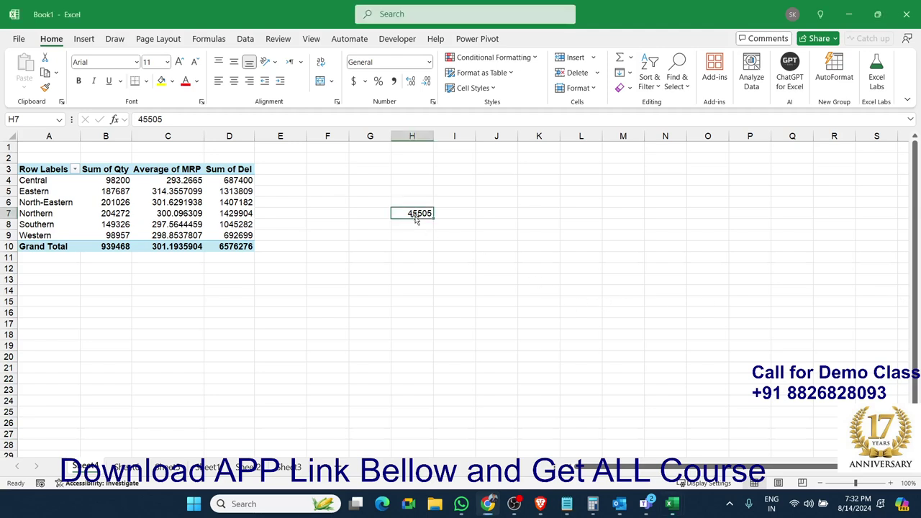
click(433, 102)
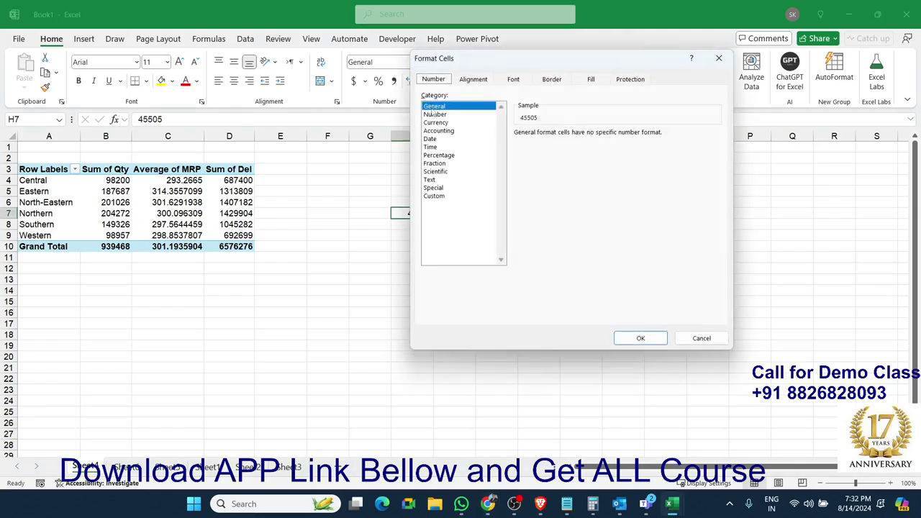
click(435, 196)
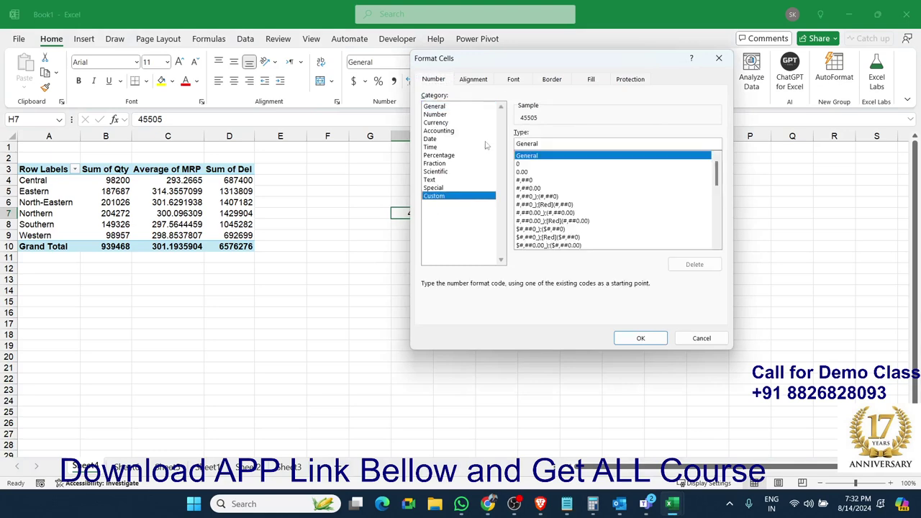
drag(506, 66, 630, 69)
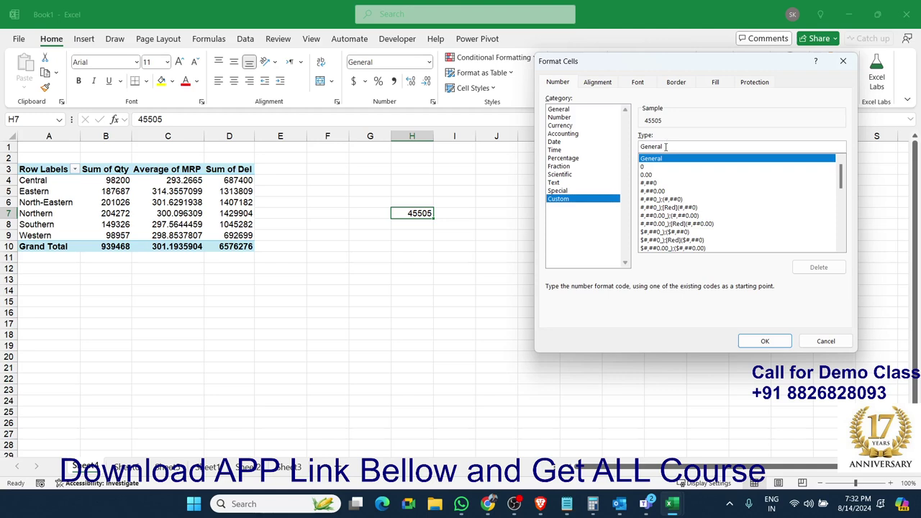
text(d)
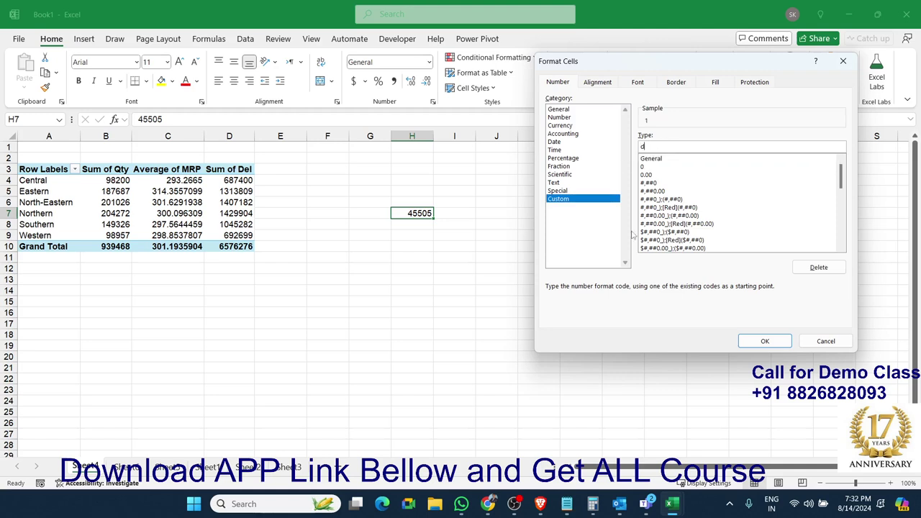
text(d)
text(-)
text(mmm-)
text(yy)
click(766, 341)
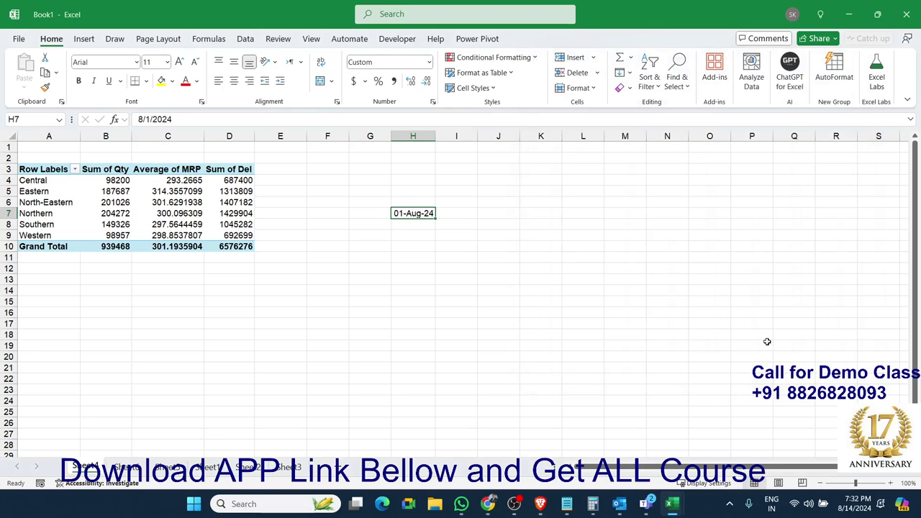
key(alt+Tab)
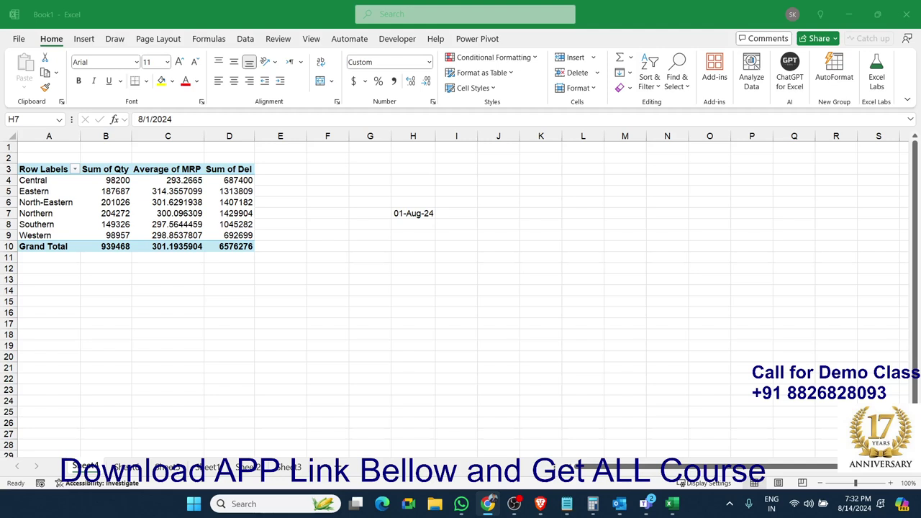
click(407, 220)
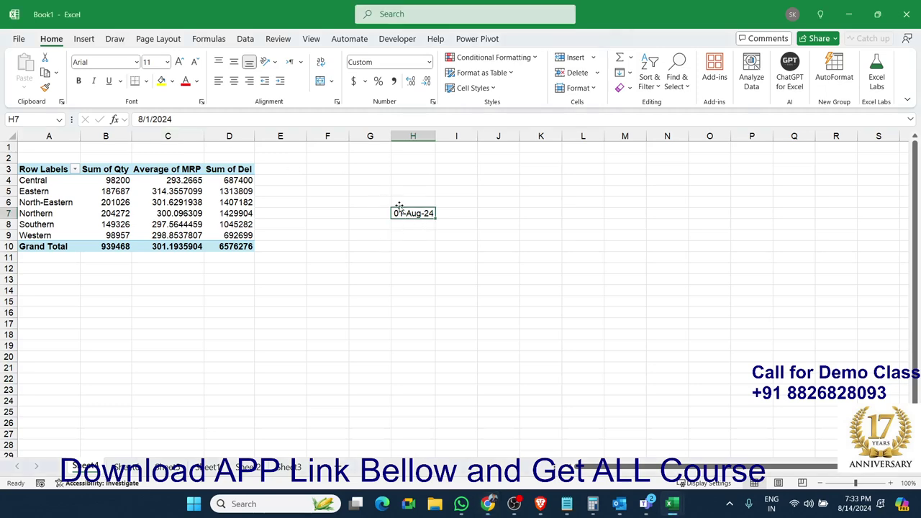
double_click(408, 214)
key(Return)
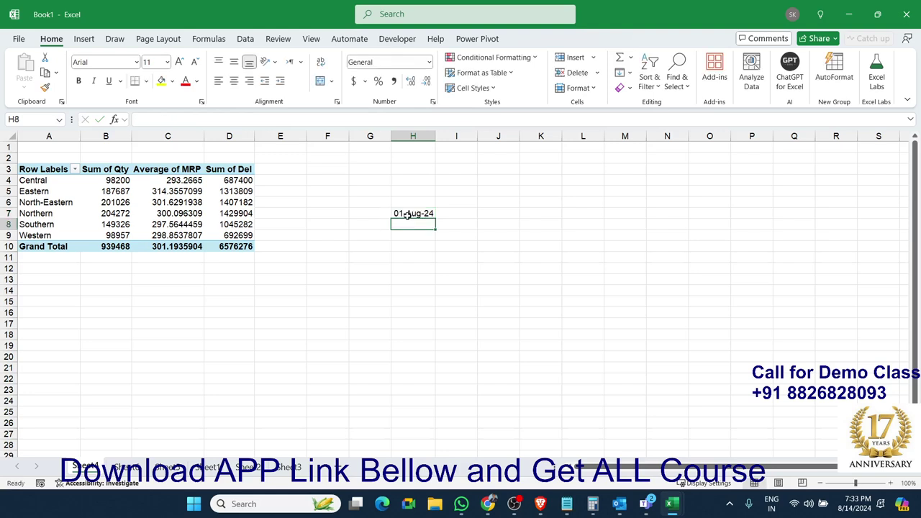
click(407, 214)
click(447, 221)
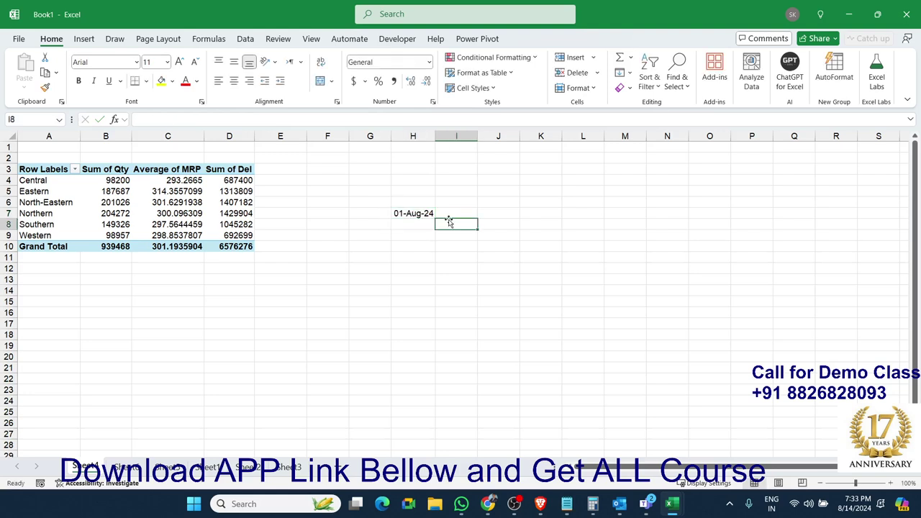
click(448, 214)
text(=)
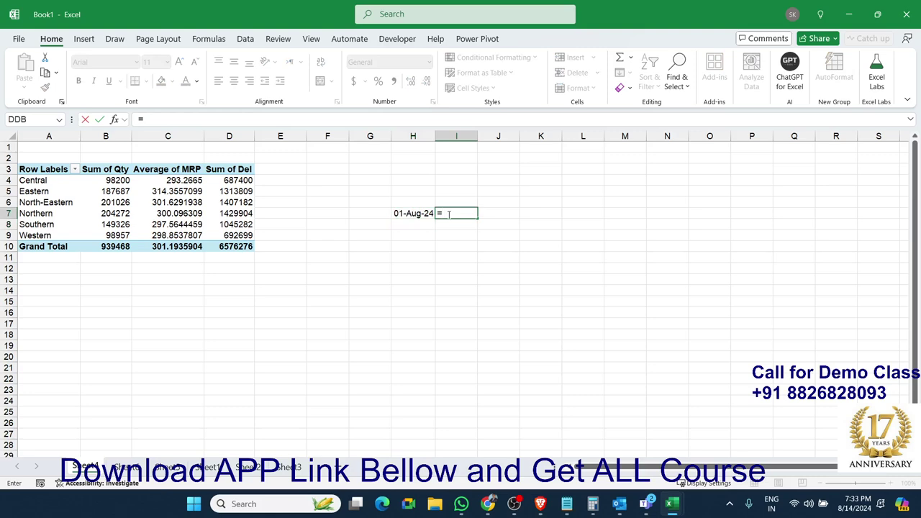
text(da)
key(Down)
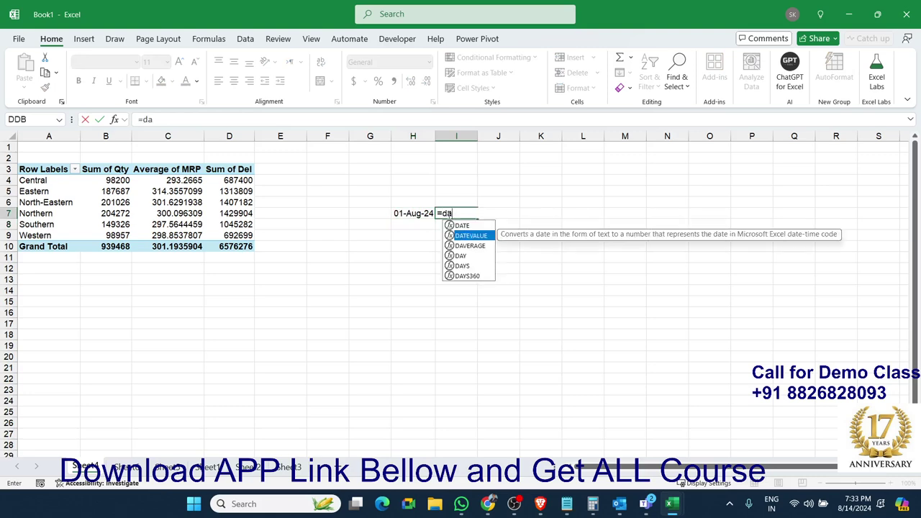
key(Tab)
key(Left)
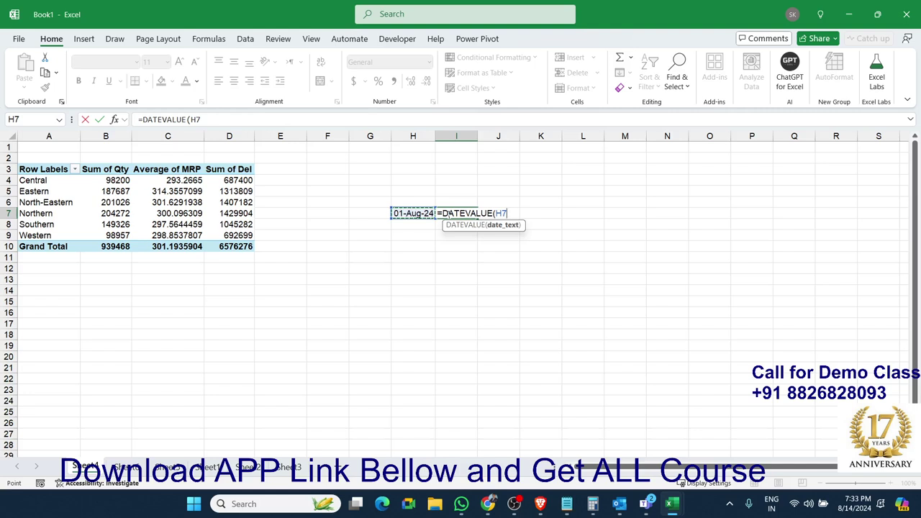
key(Return)
click(448, 214)
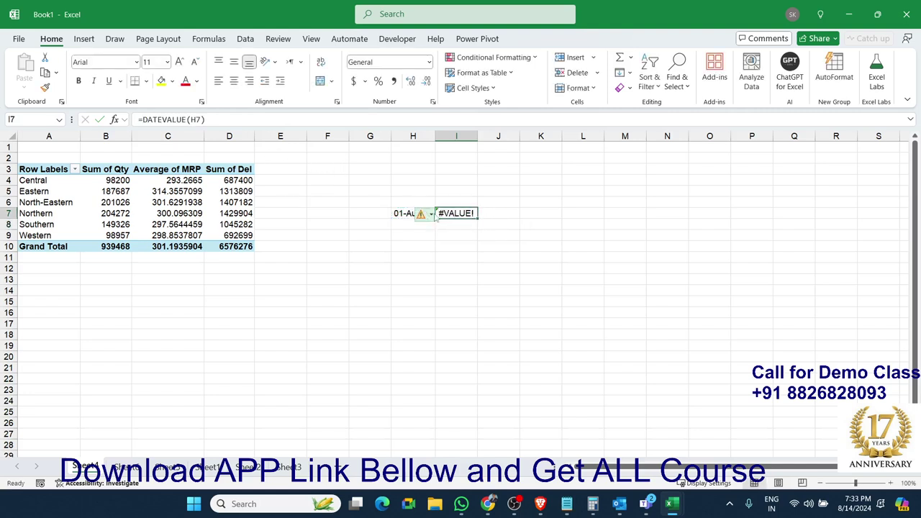
double_click(464, 213)
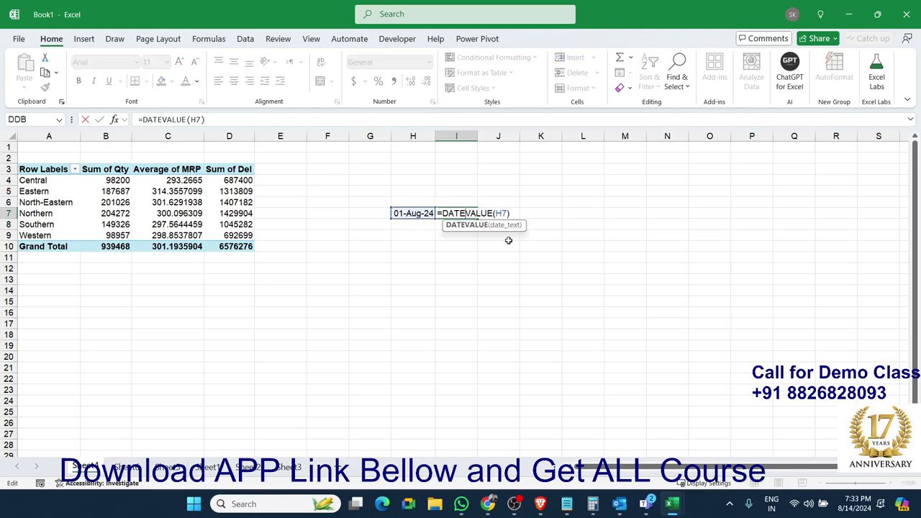
key(Escape)
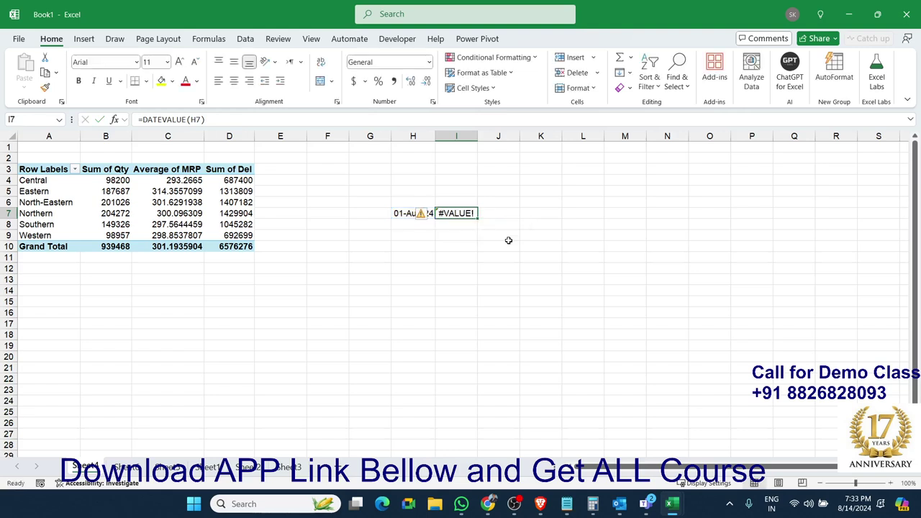
key(Delete)
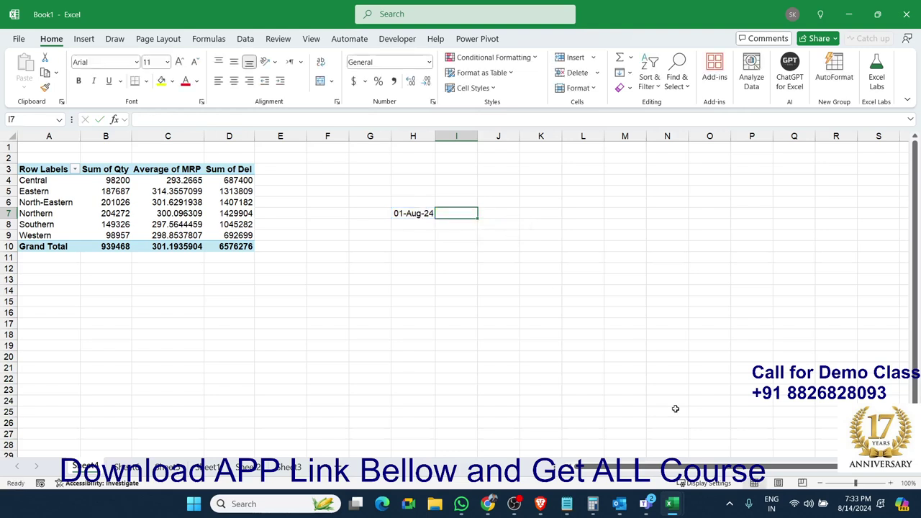
key(alt+Tab)
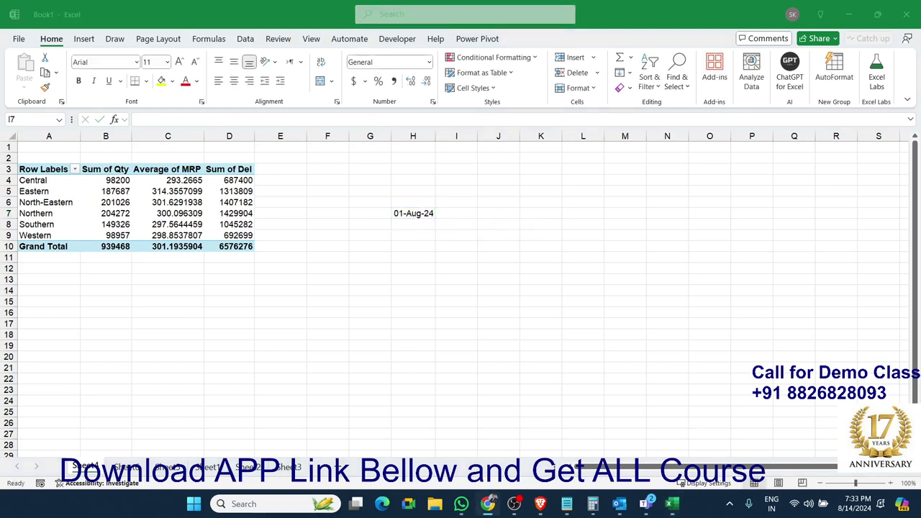